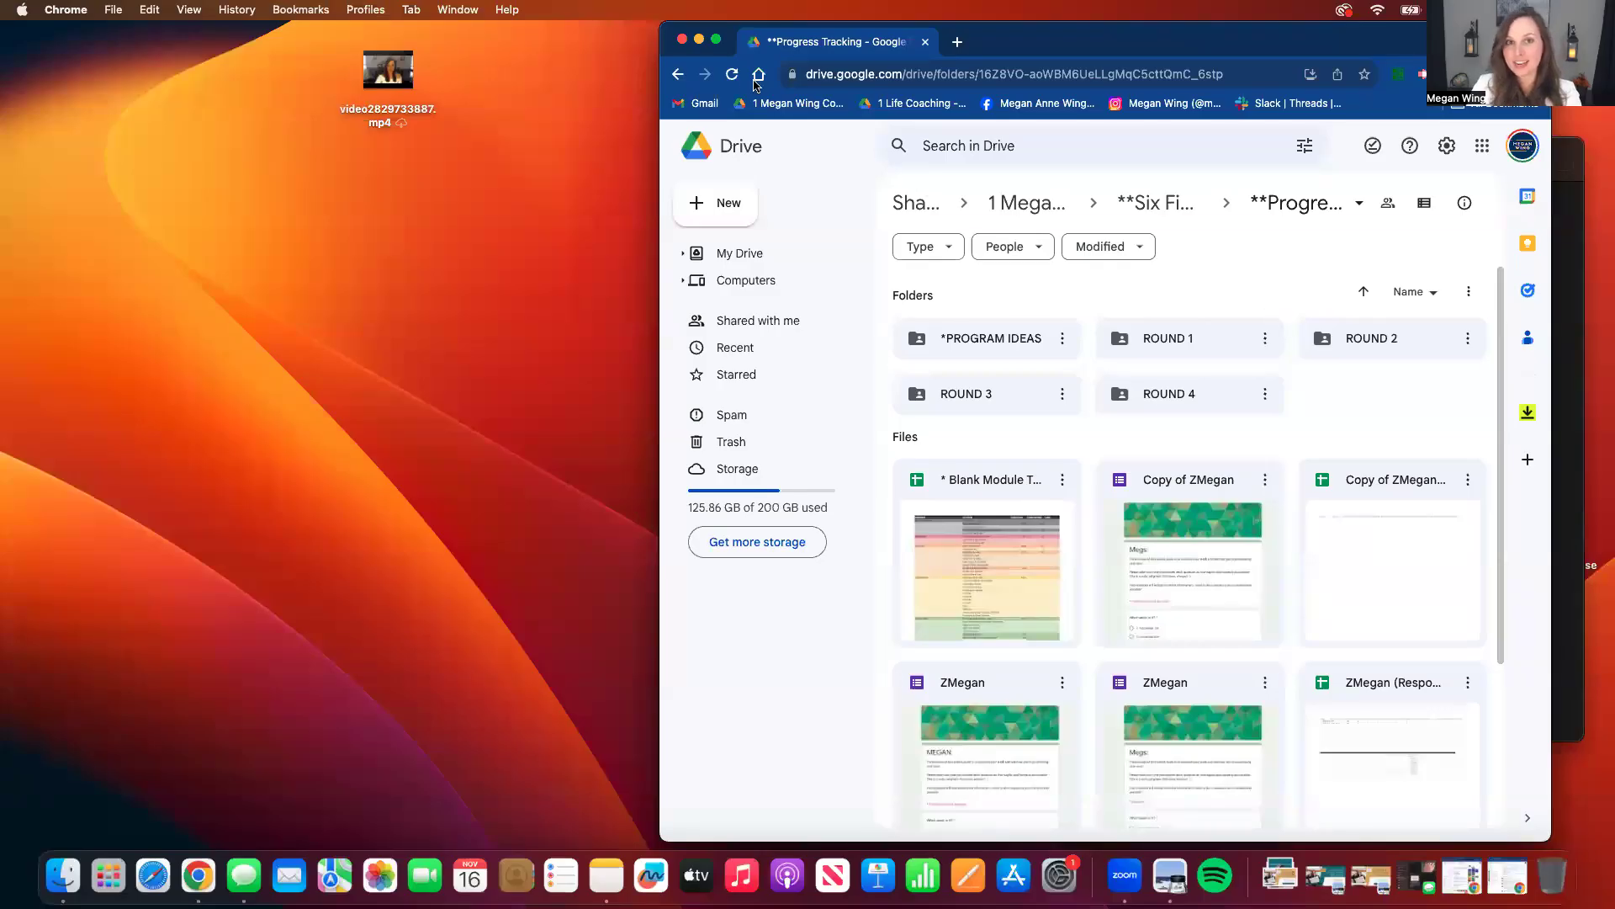
- Maximize Chrome and open the ROUND 4 folder under Progress Tracking, which holds the Blank form
click(717, 38)
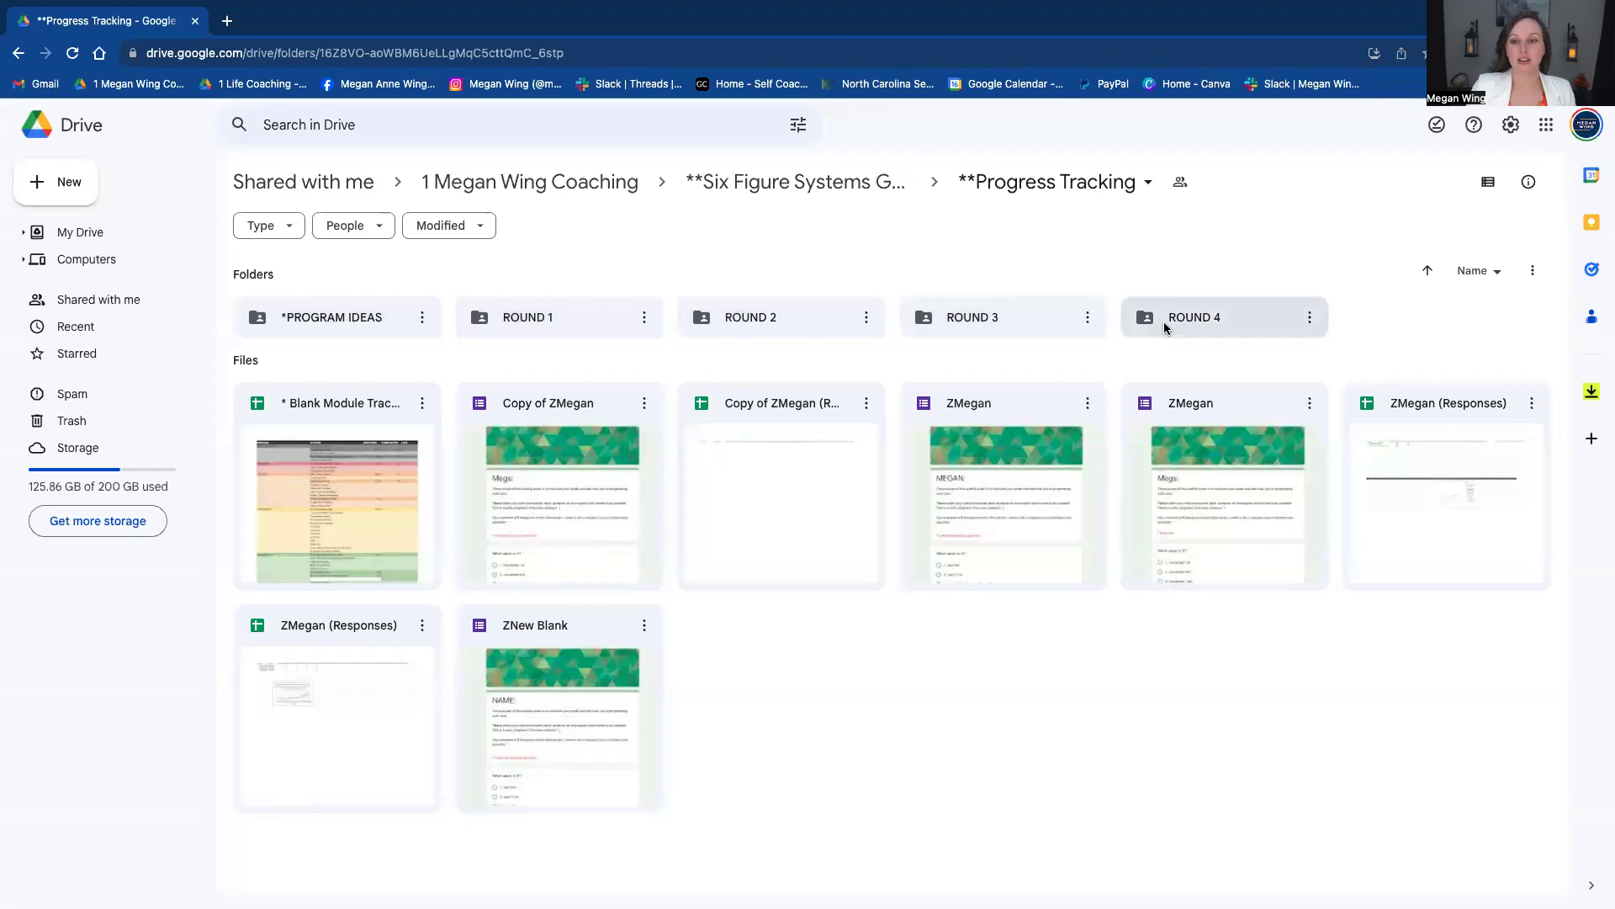
double_click(1165, 328)
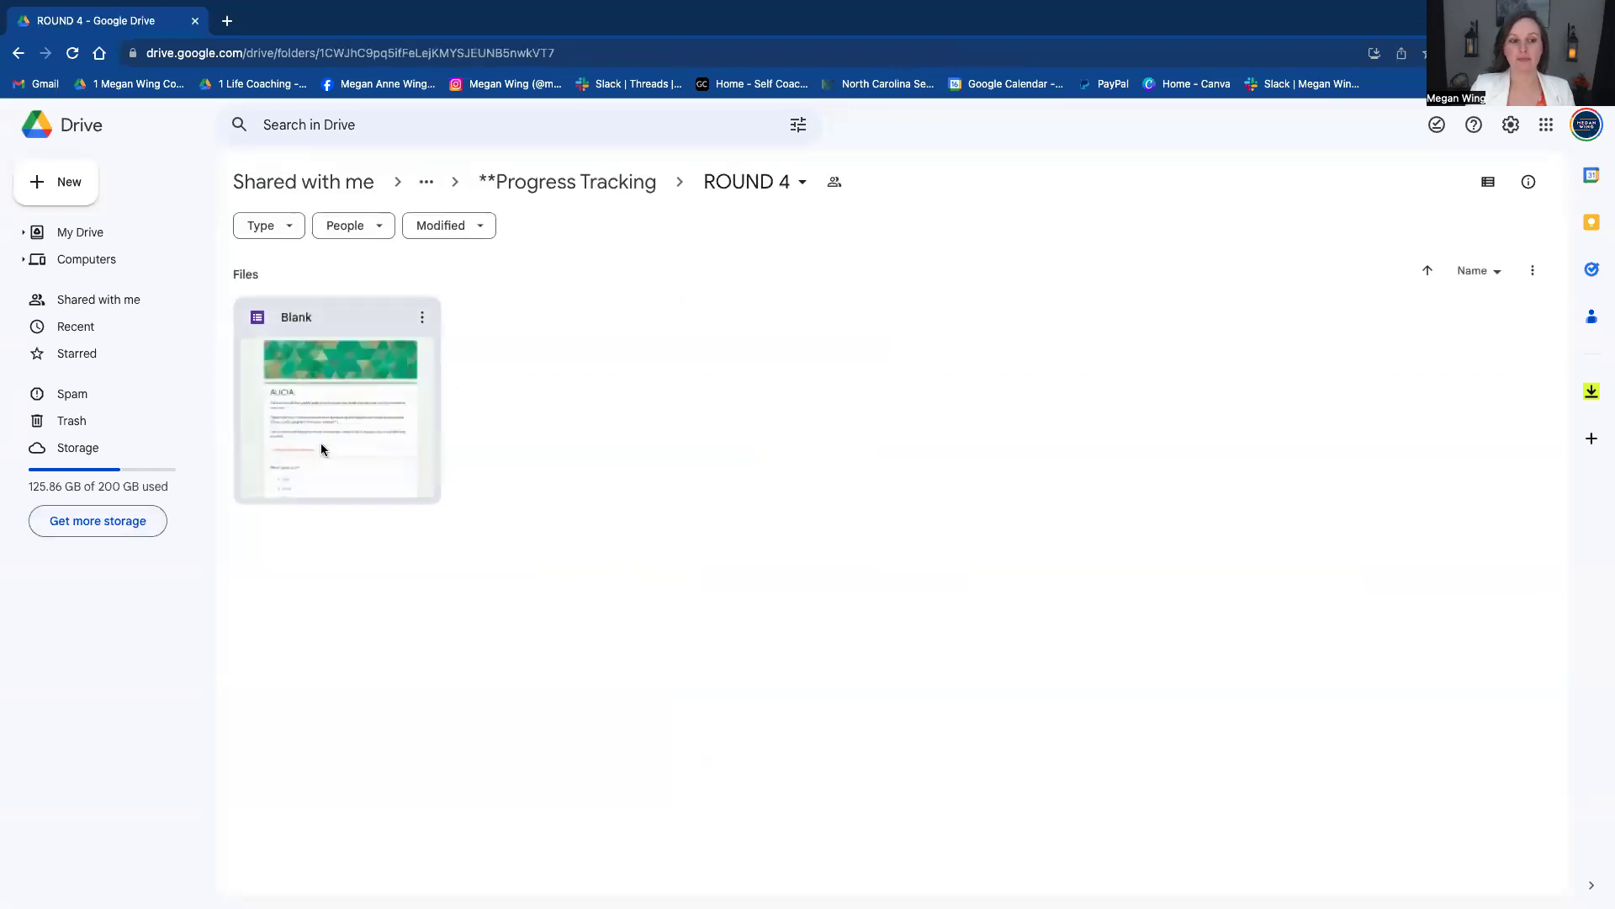
- Open the Blank form and replace the member's name in its title with 'Blank:'
double_click(320, 442)
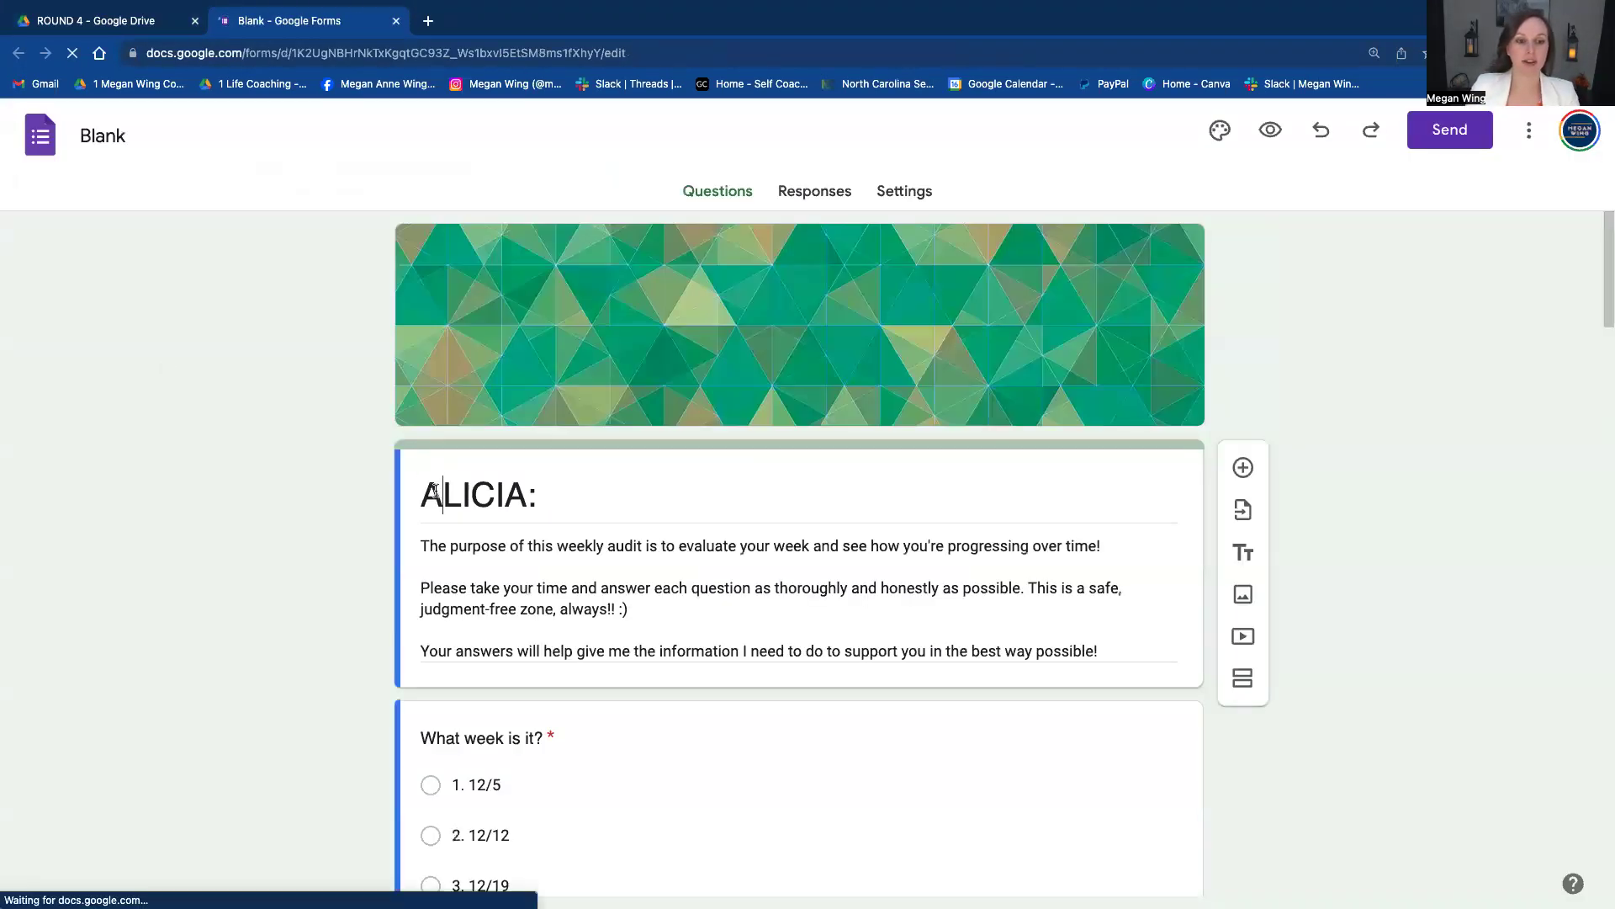
double_click(434, 491)
text(Blank:)
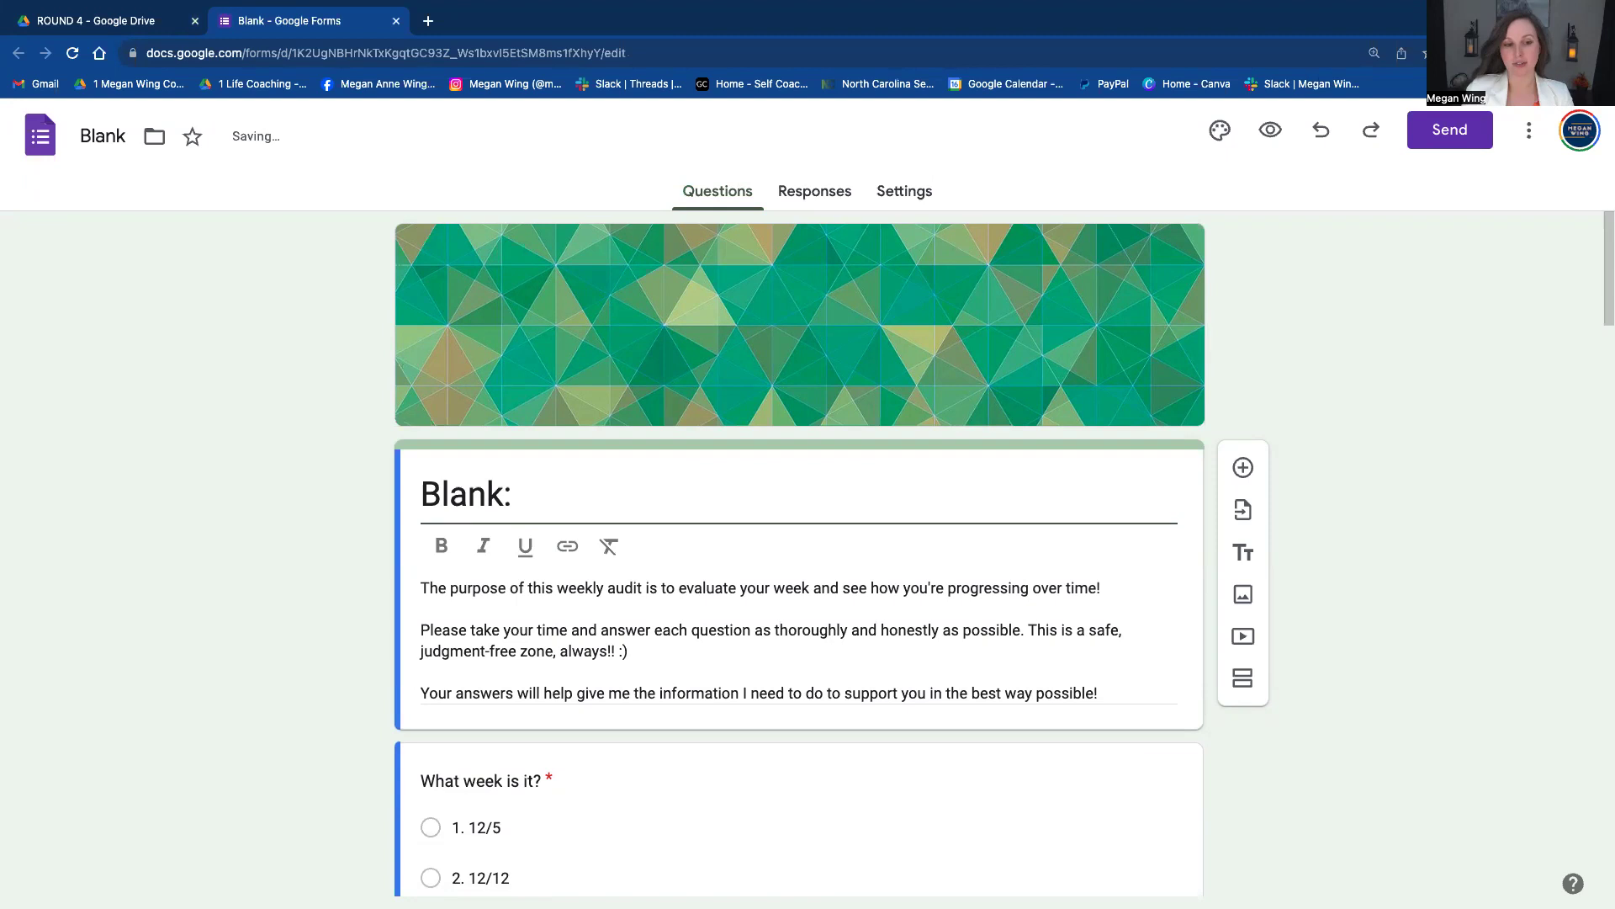
- Select the description text and add an empty multiple-choice question above 'What week is it?'
click(512, 678)
key(ctrl+a)
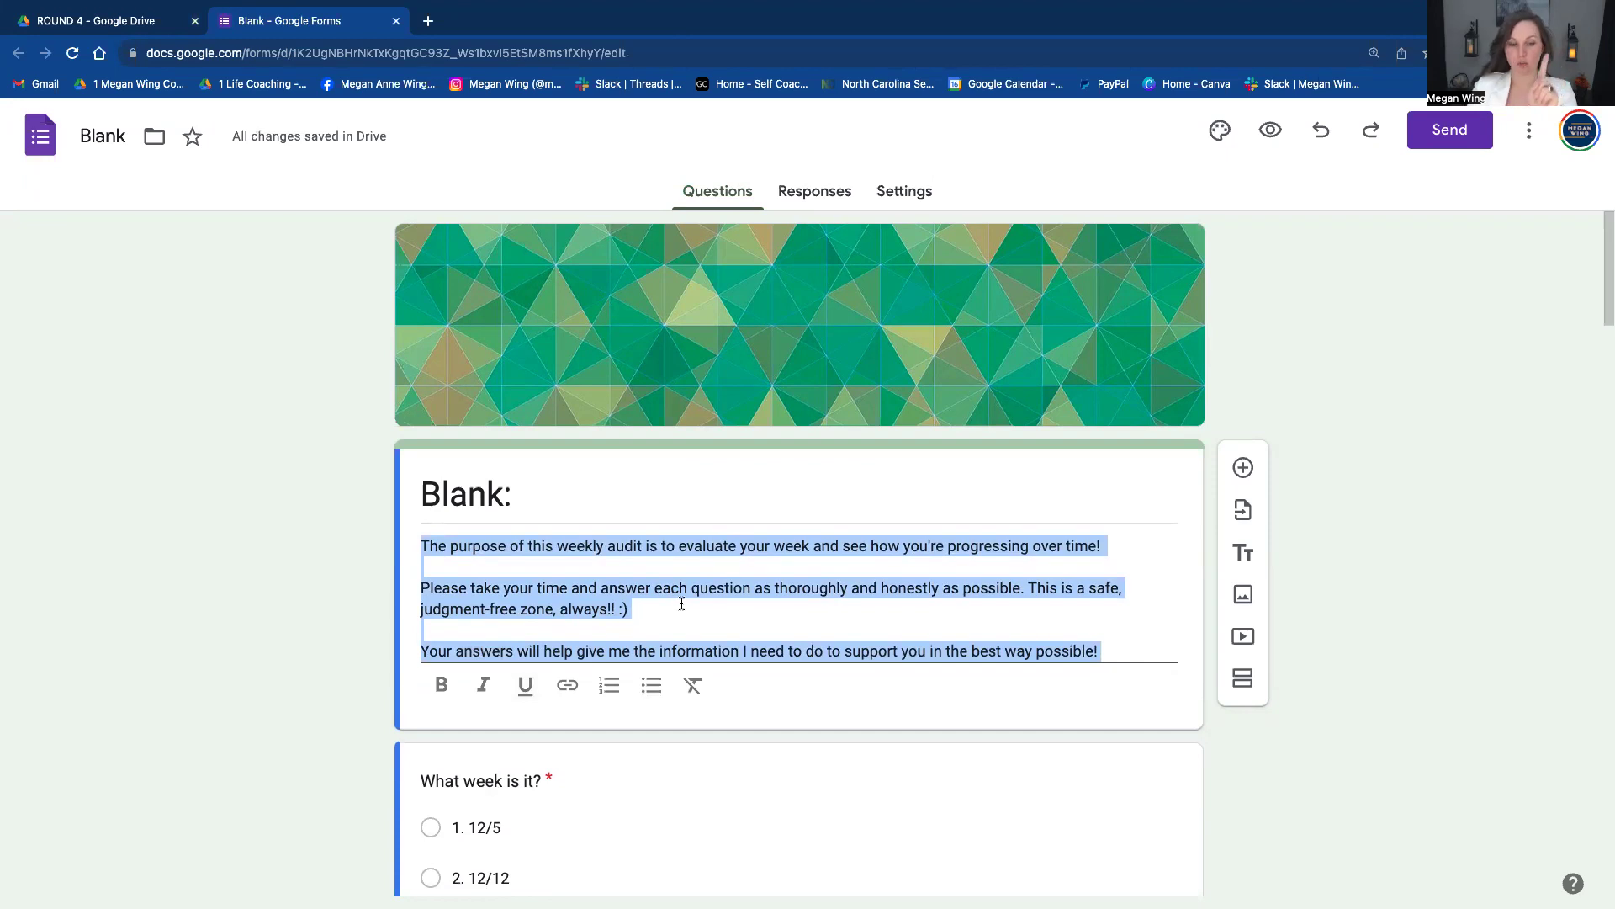
scroll(681, 606, down, 6)
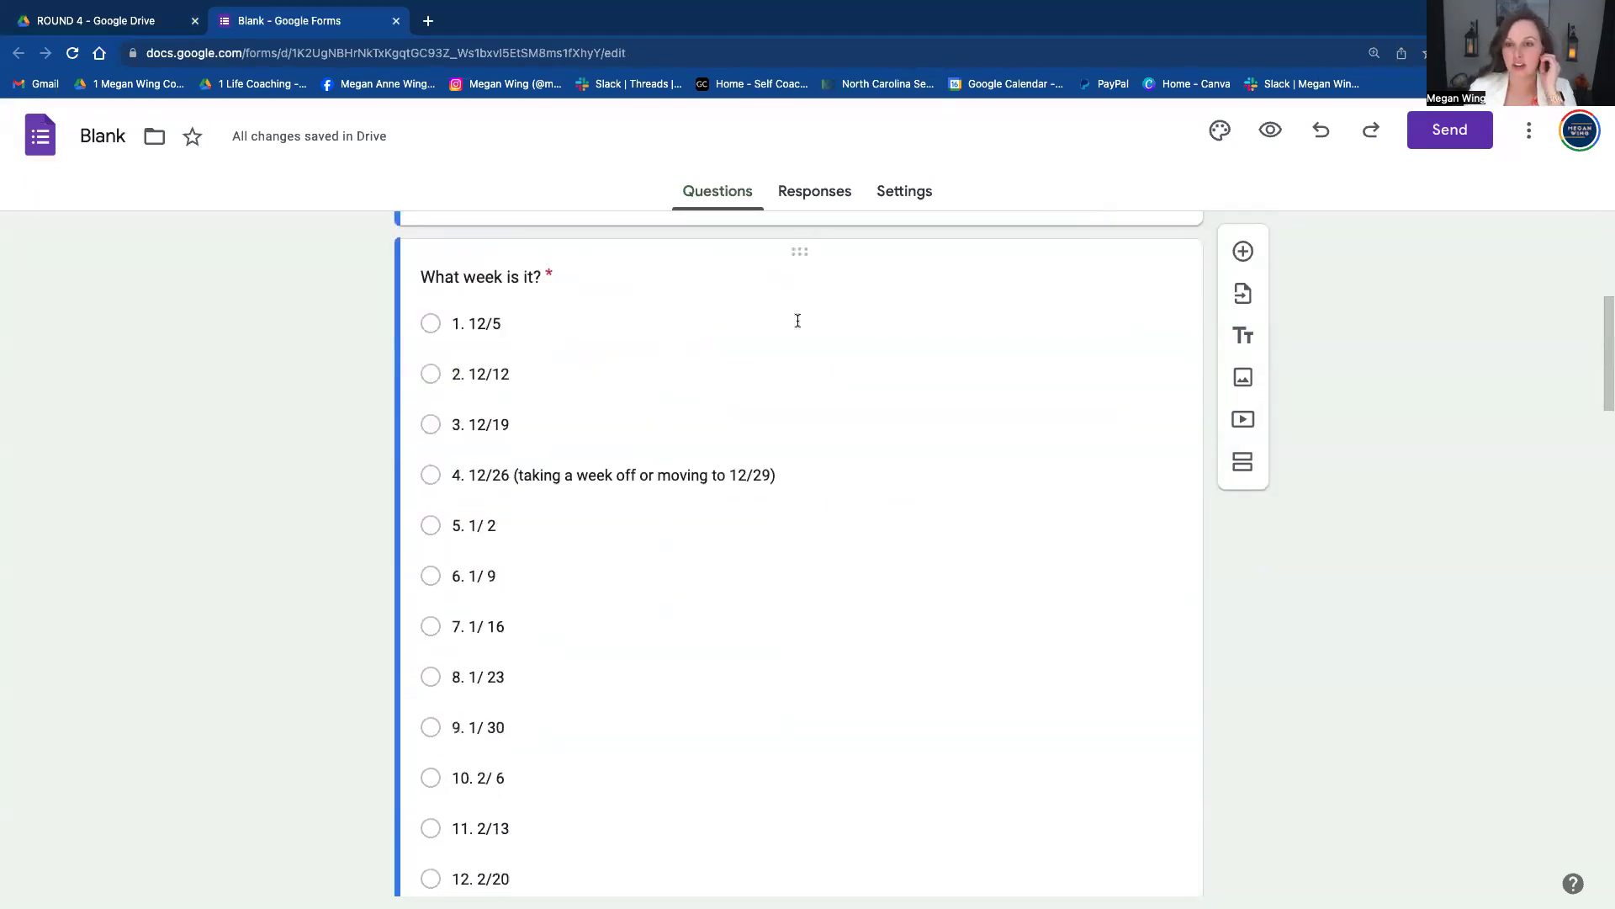
click(1242, 252)
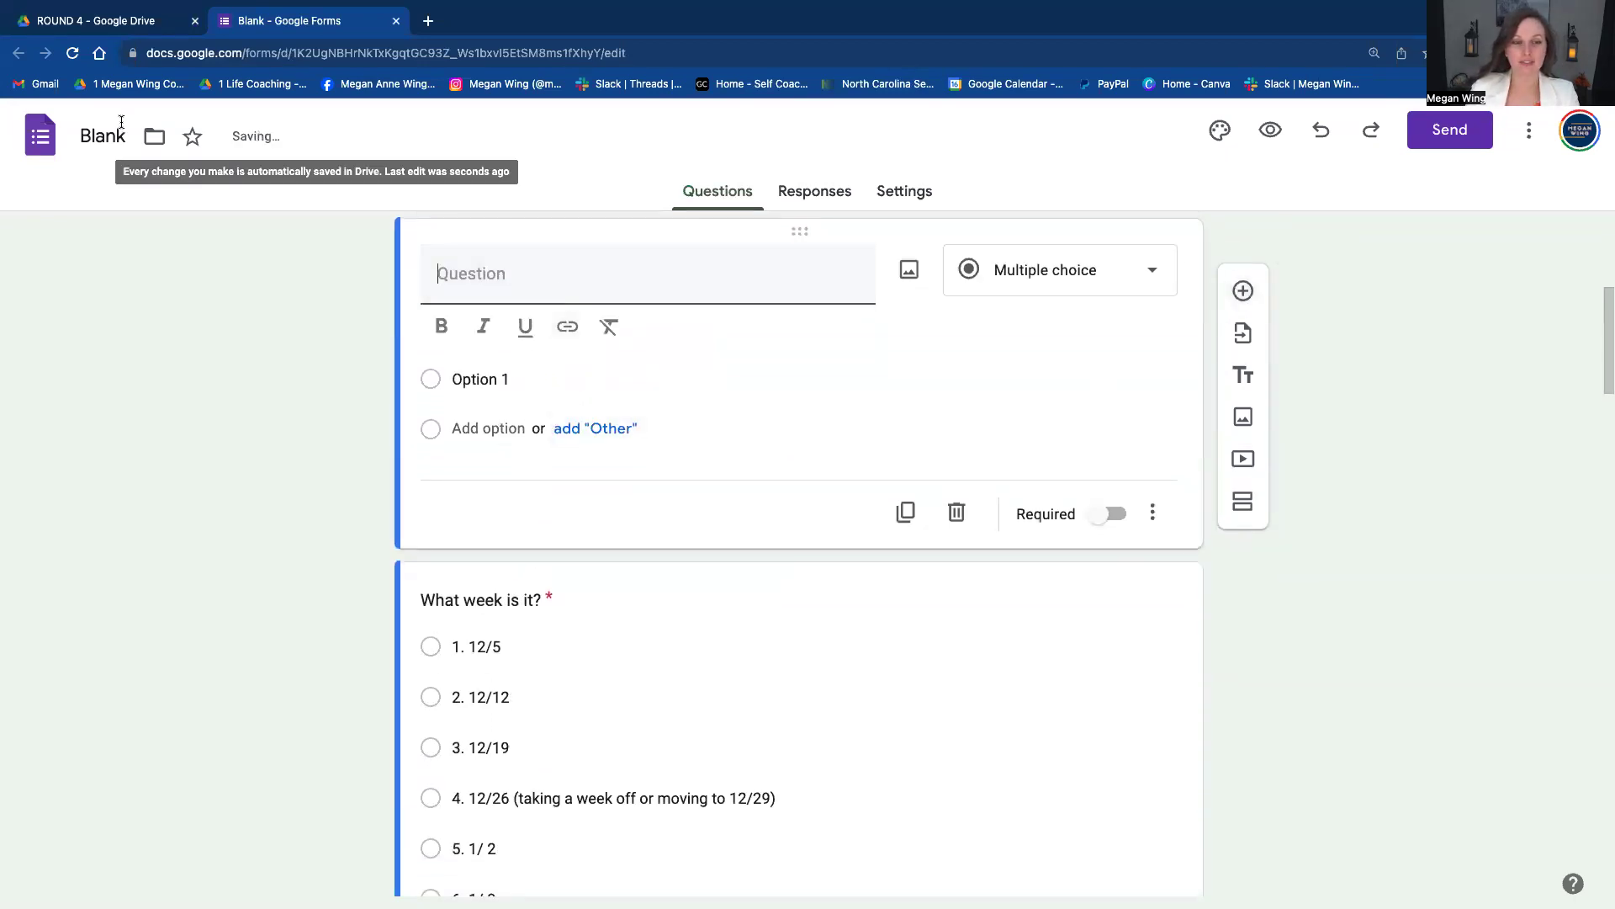
- Go up to the group folder and open the *UPDATED GROUP DATES: document in LAUNCH PLANS
click(96, 26)
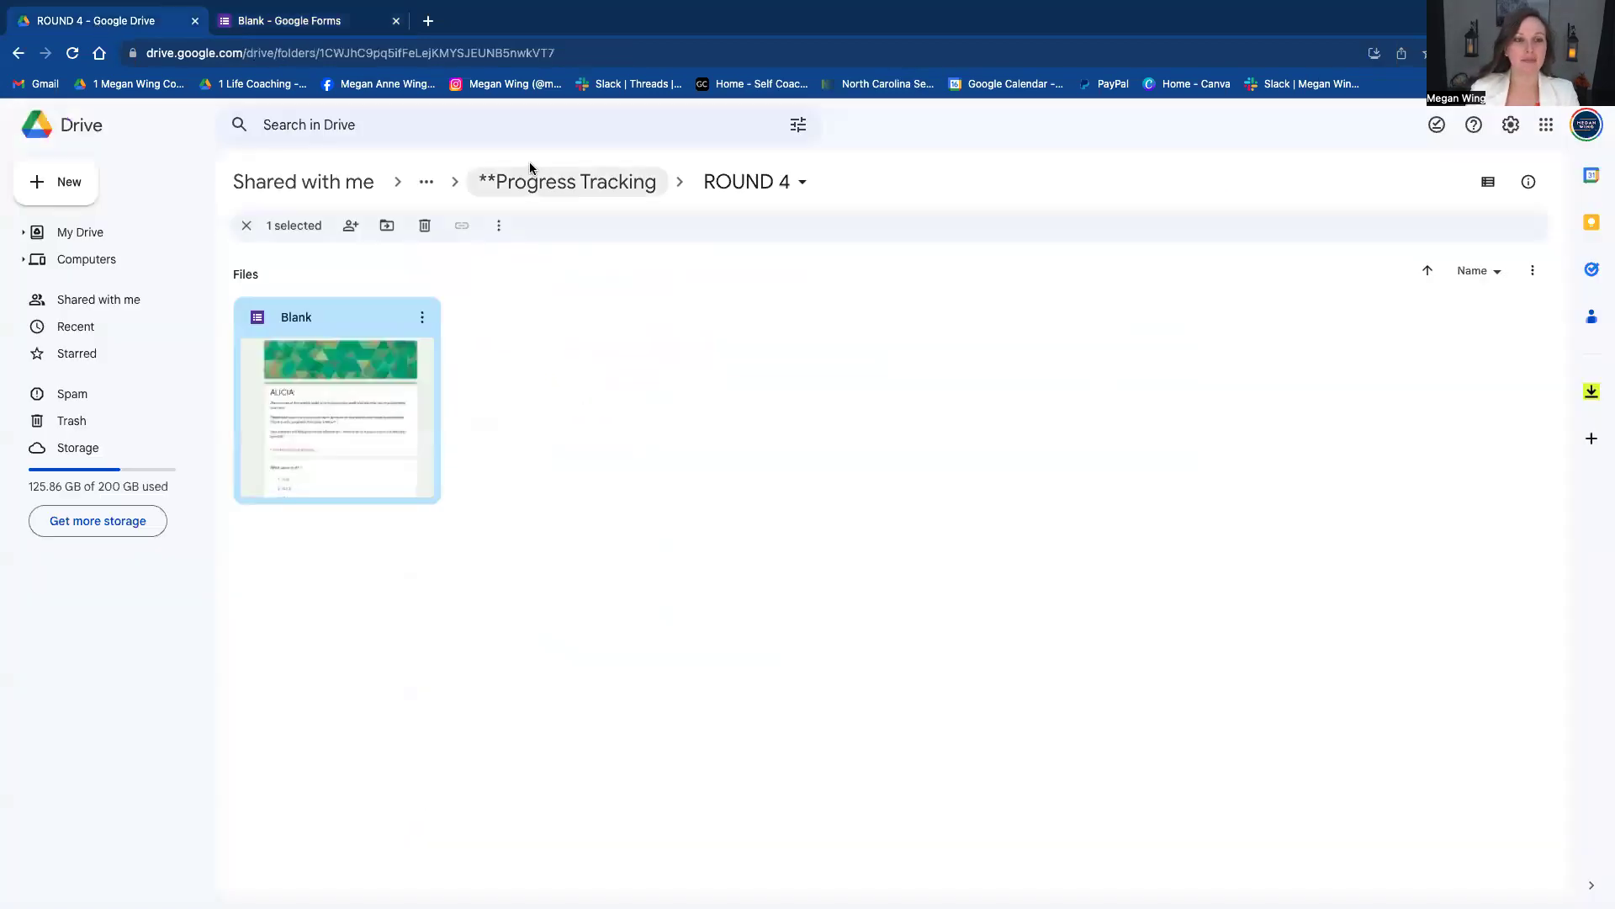
click(427, 182)
click(515, 249)
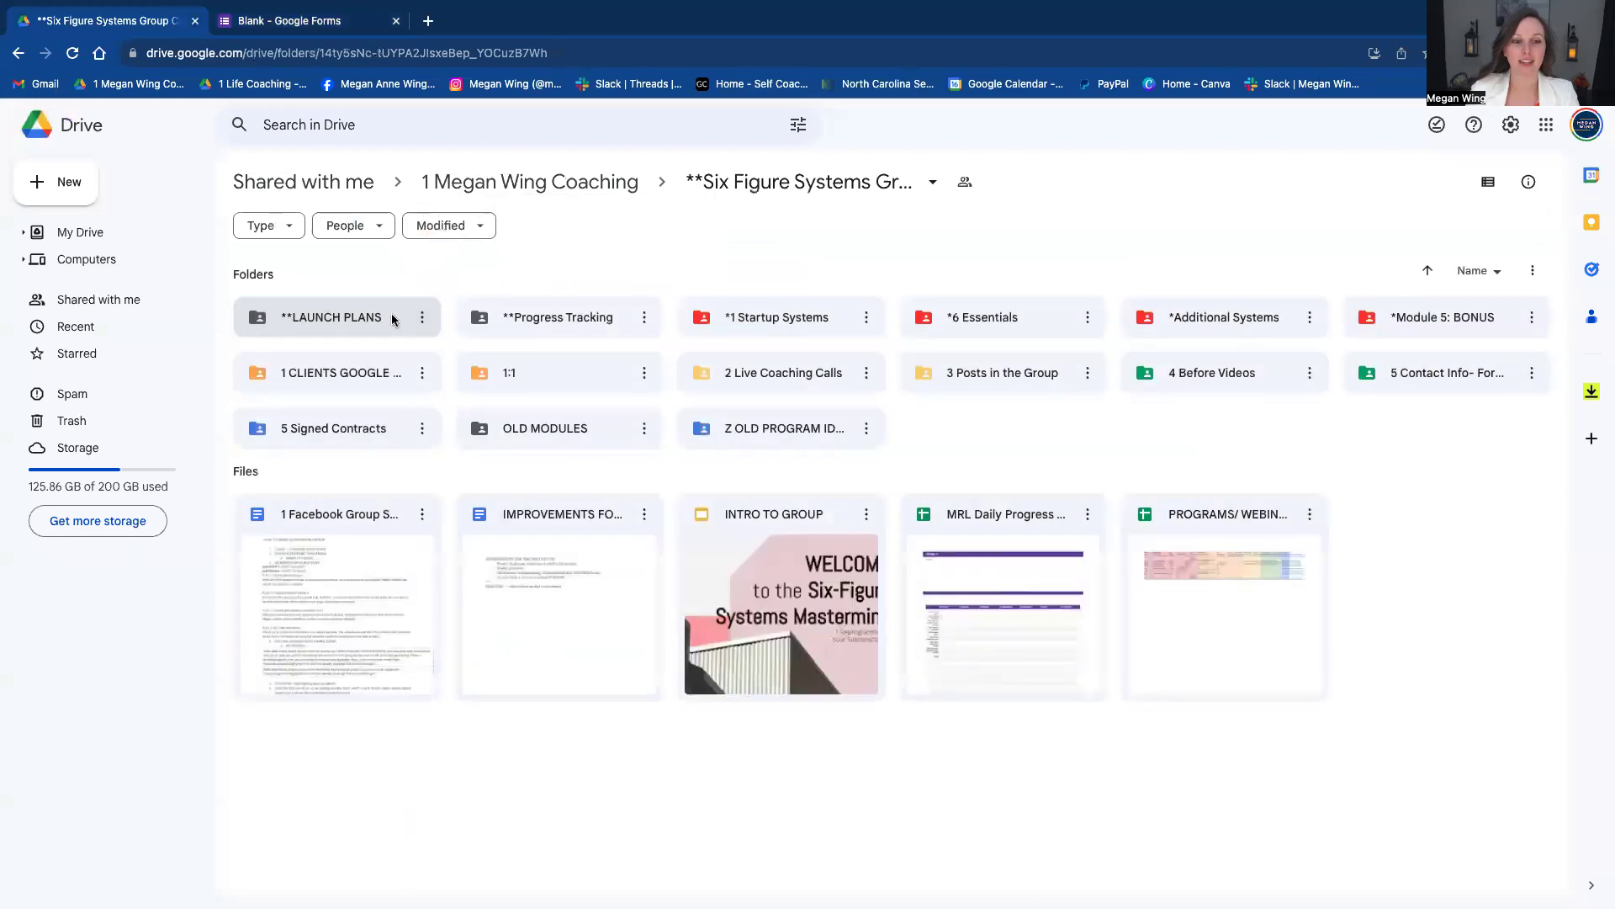
double_click(414, 314)
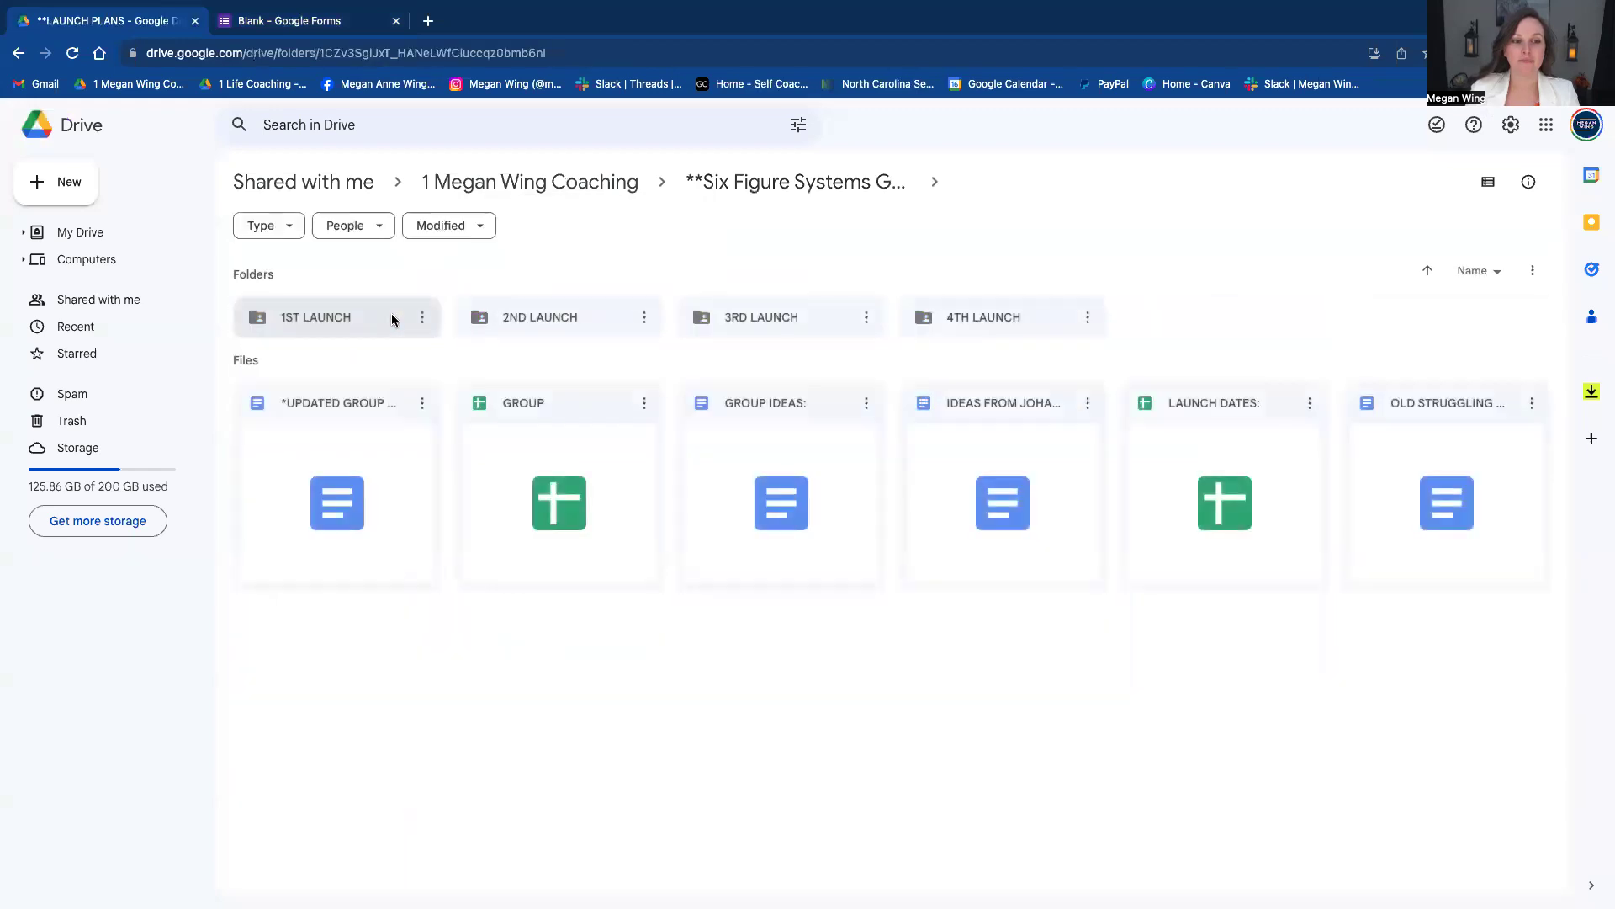
double_click(372, 458)
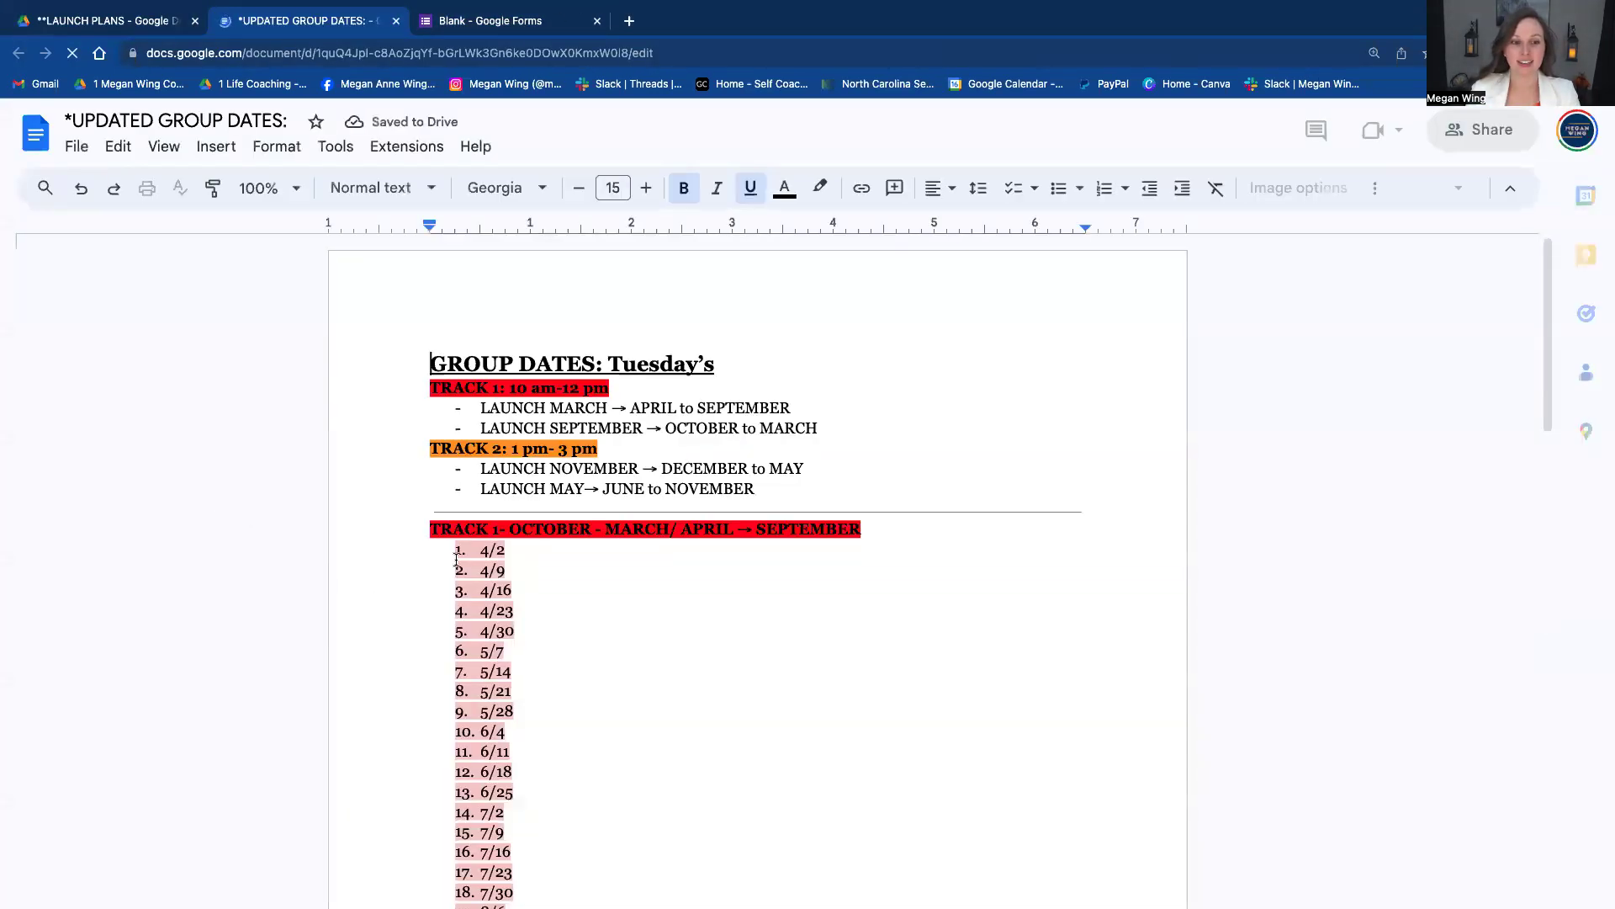
- Select the Track 1 date list from 4/2 through 9/24
drag(481, 602, 515, 890)
scroll(535, 758, down, 5)
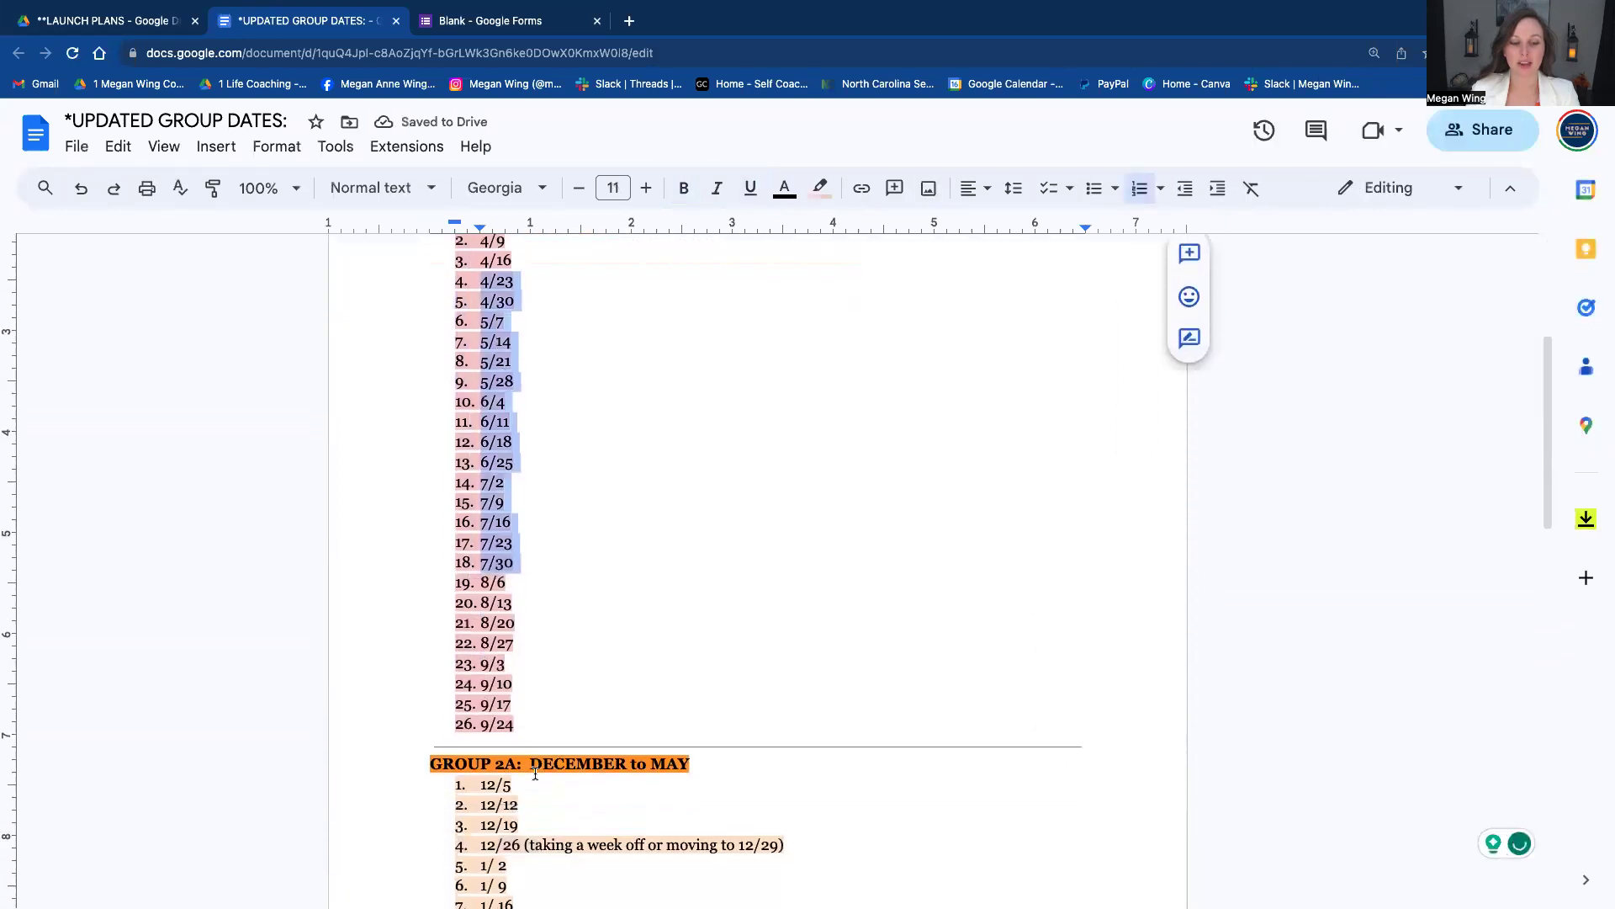
click(537, 596)
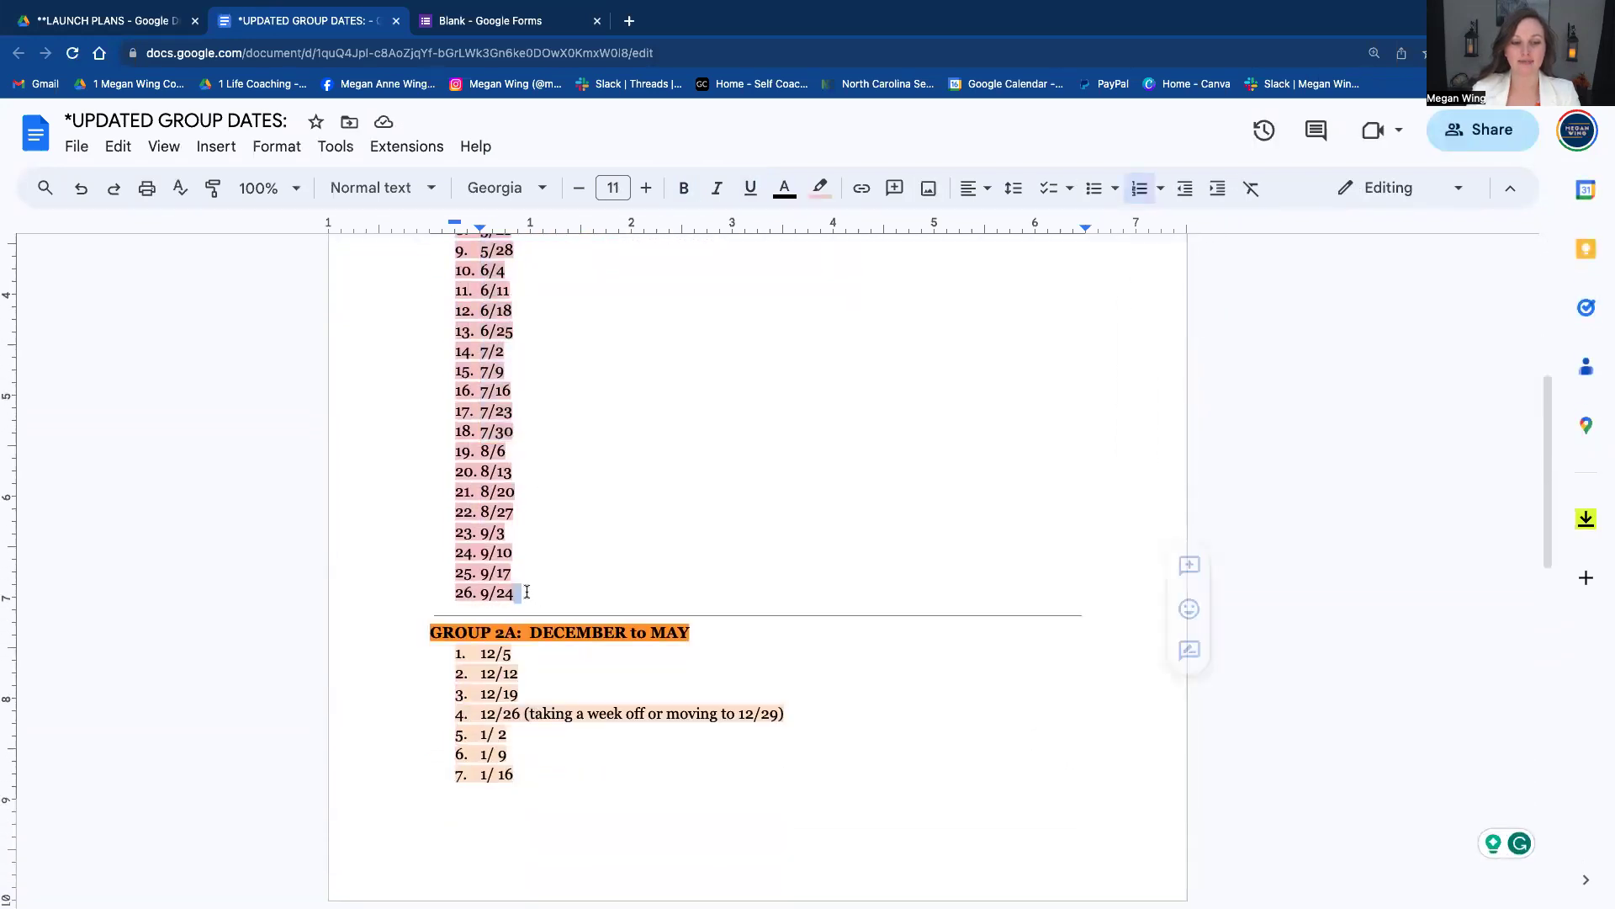
drag(528, 593, 475, 502)
key(ctrl+c)
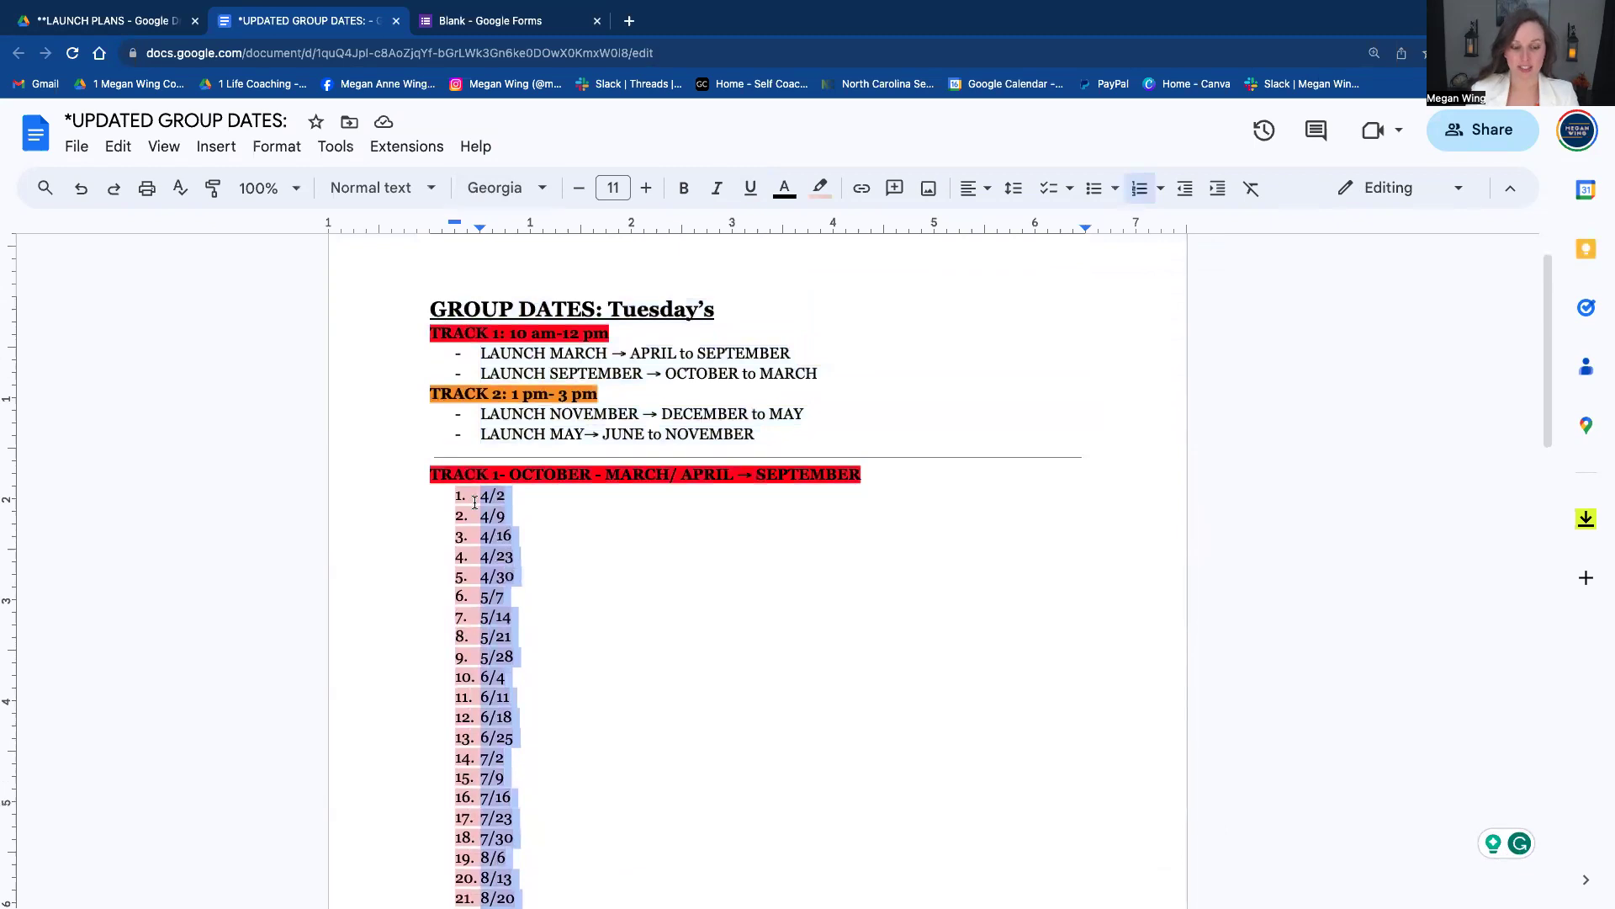
- Paste the Track 1 dates 4/2–9/24 as answer options of the new question
click(546, 25)
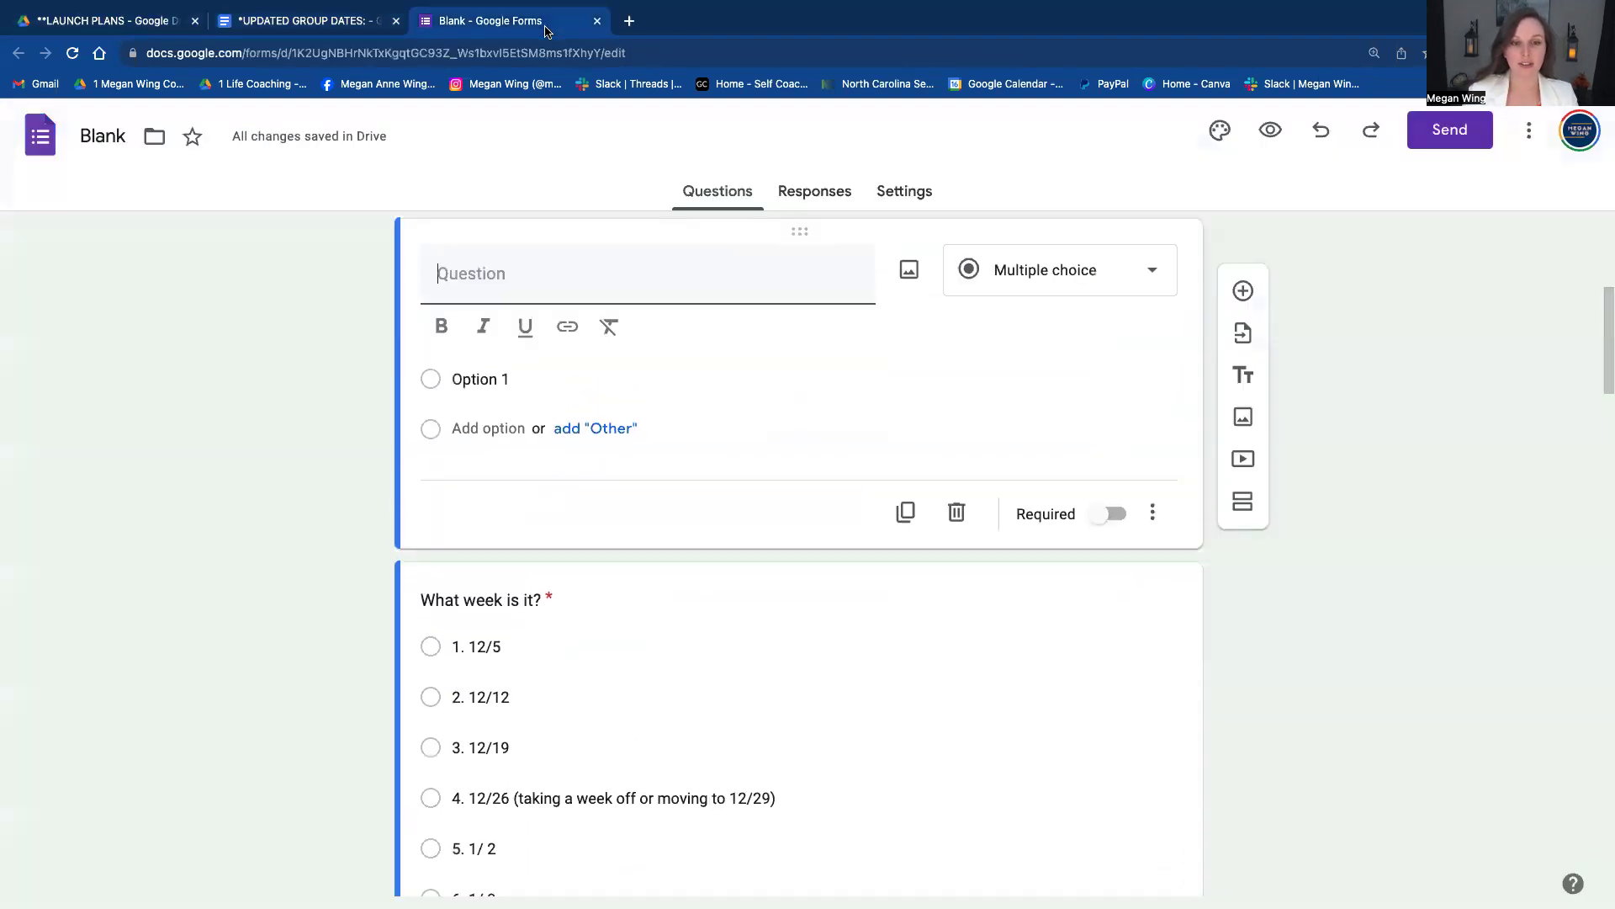
click(493, 376)
key(ctrl+v)
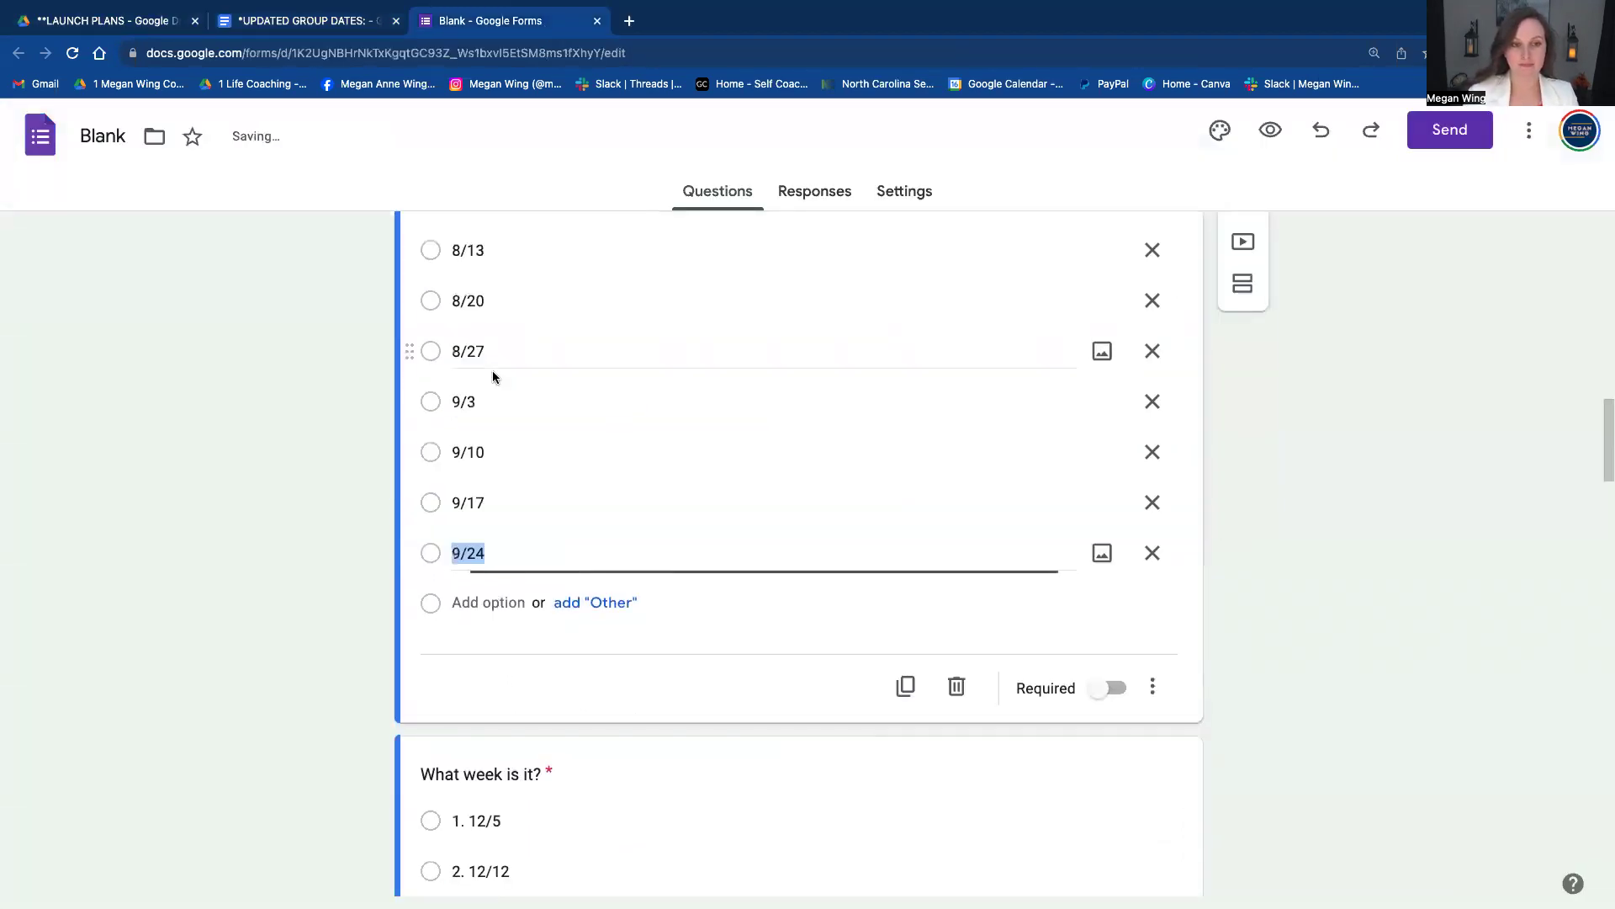
scroll(494, 376, up, 5)
scroll(492, 376, up, 8)
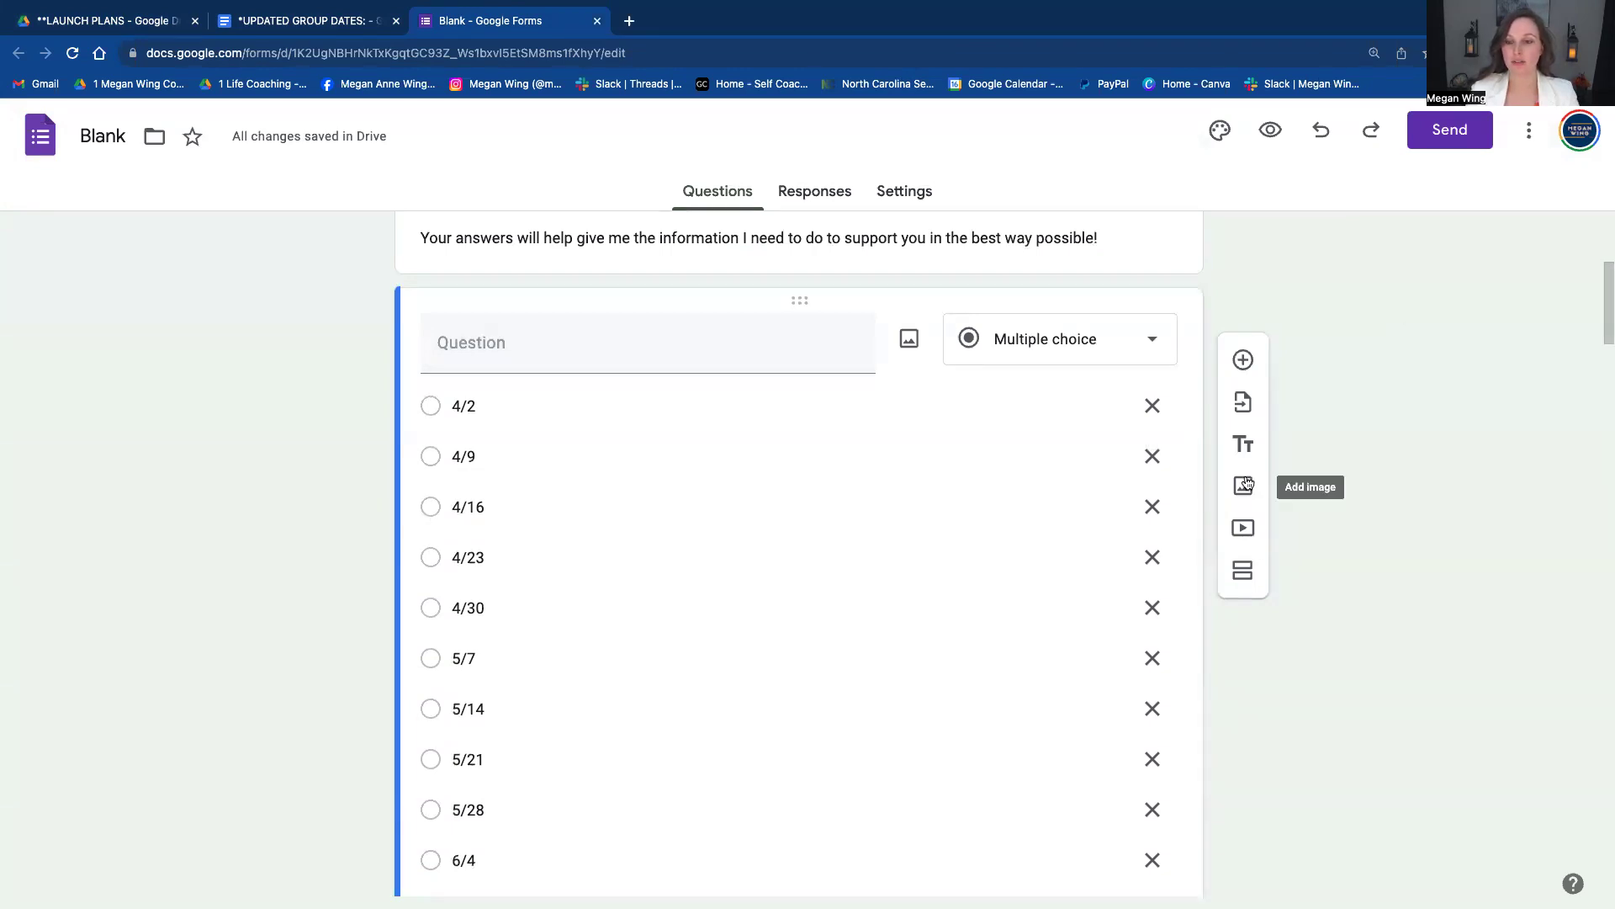
scroll(1481, 416, down, 15)
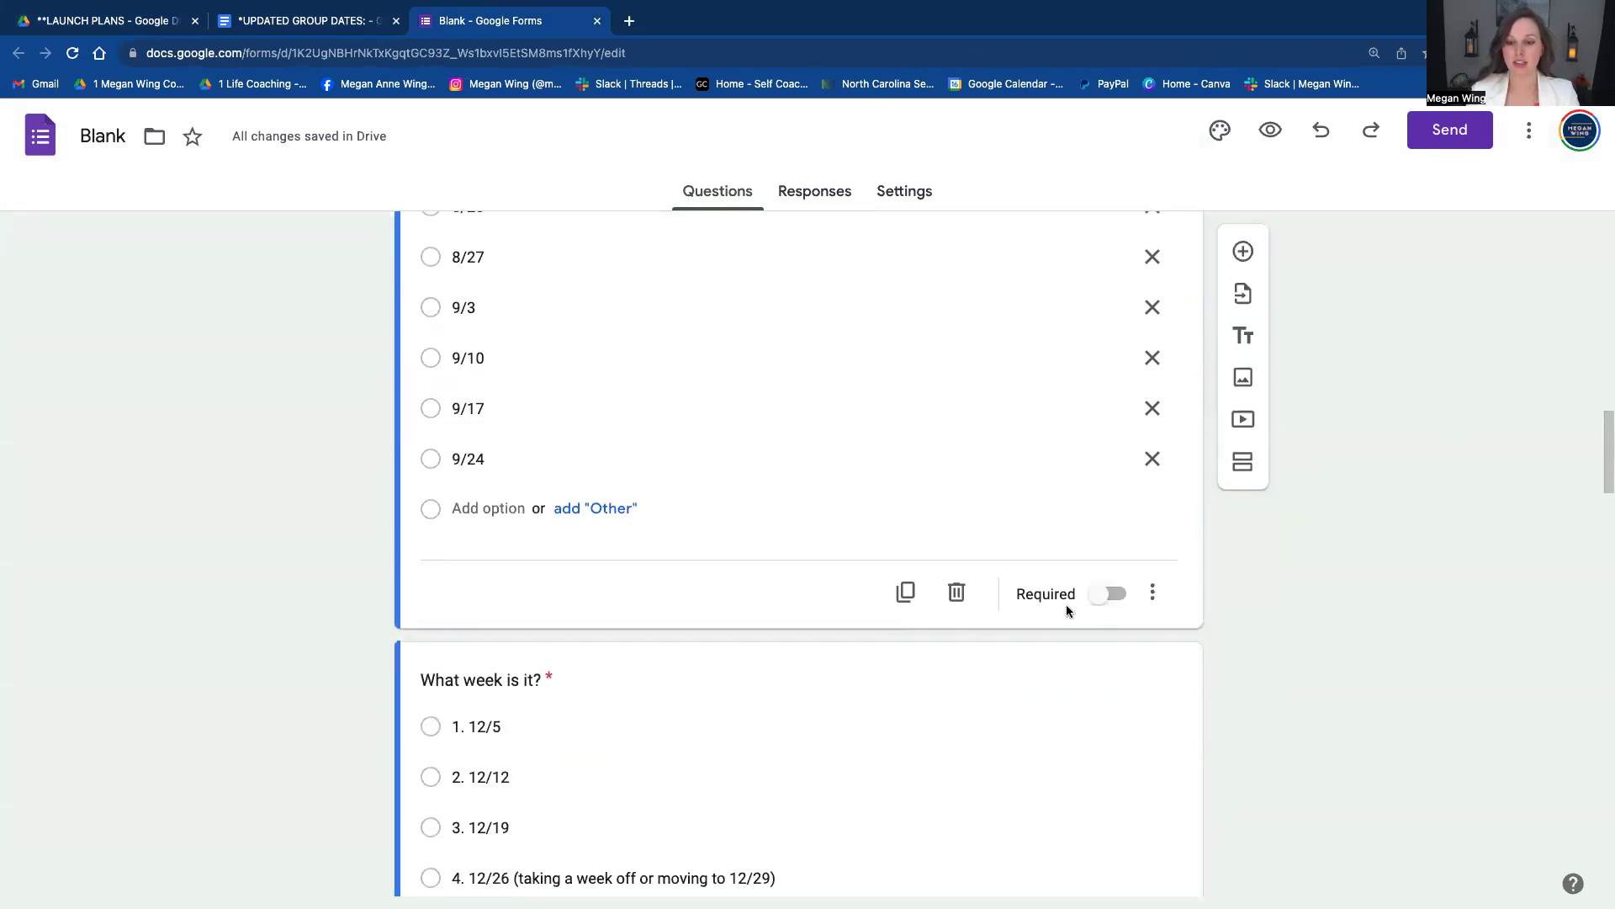
- Delete the date question so 'What week is it?' is first again
click(967, 591)
scroll(962, 424, up, 9)
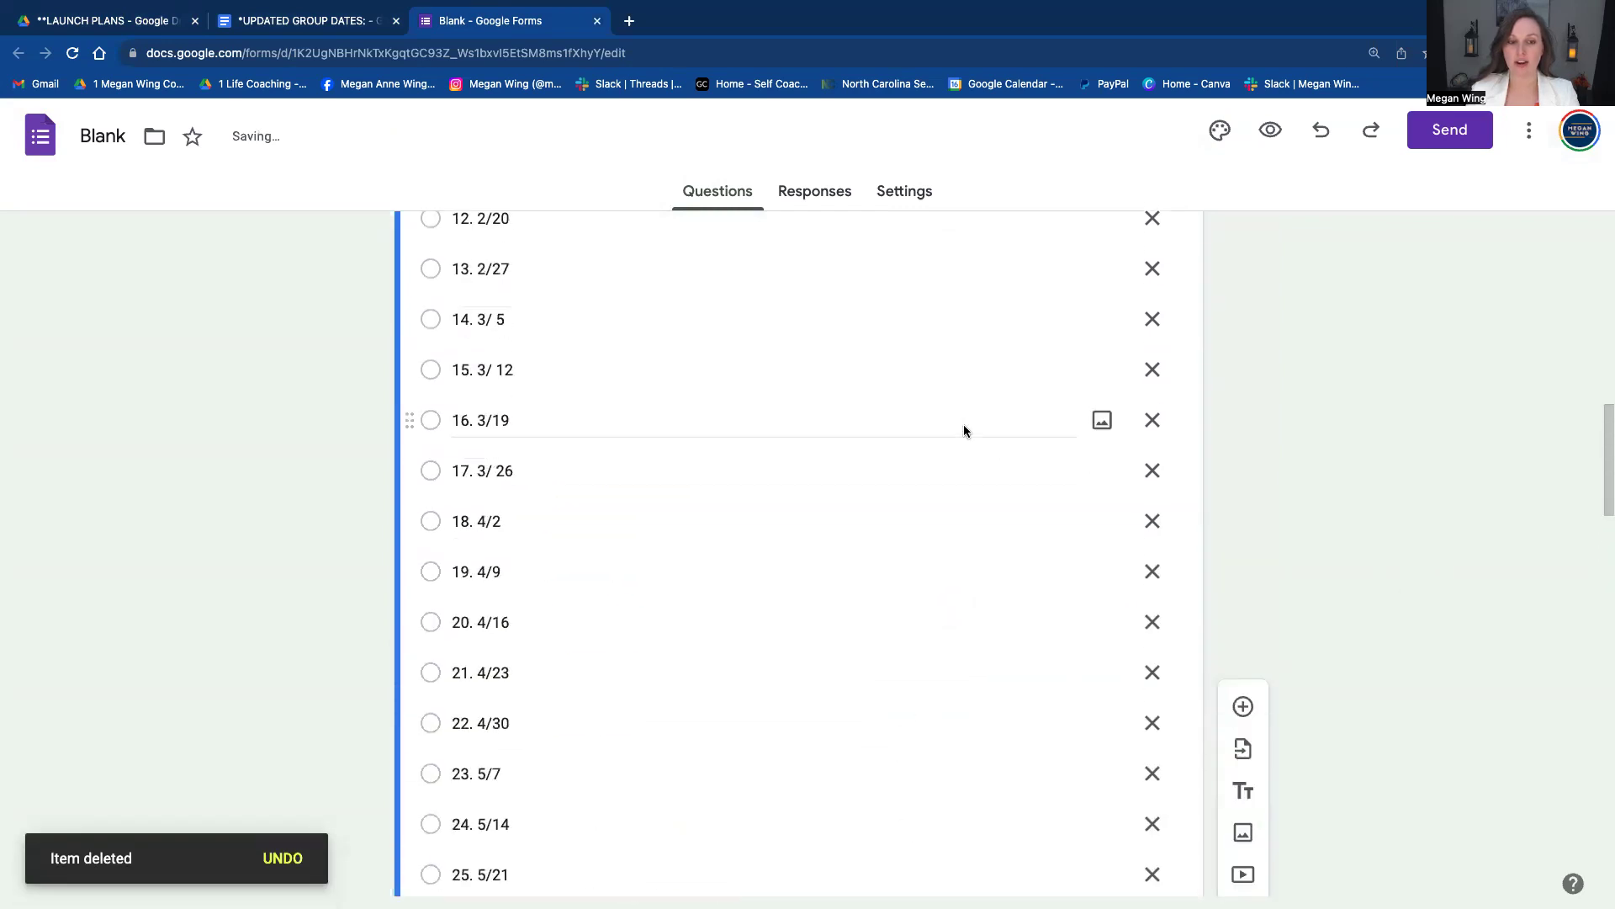
scroll(963, 424, up, 5)
scroll(963, 424, down, 20)
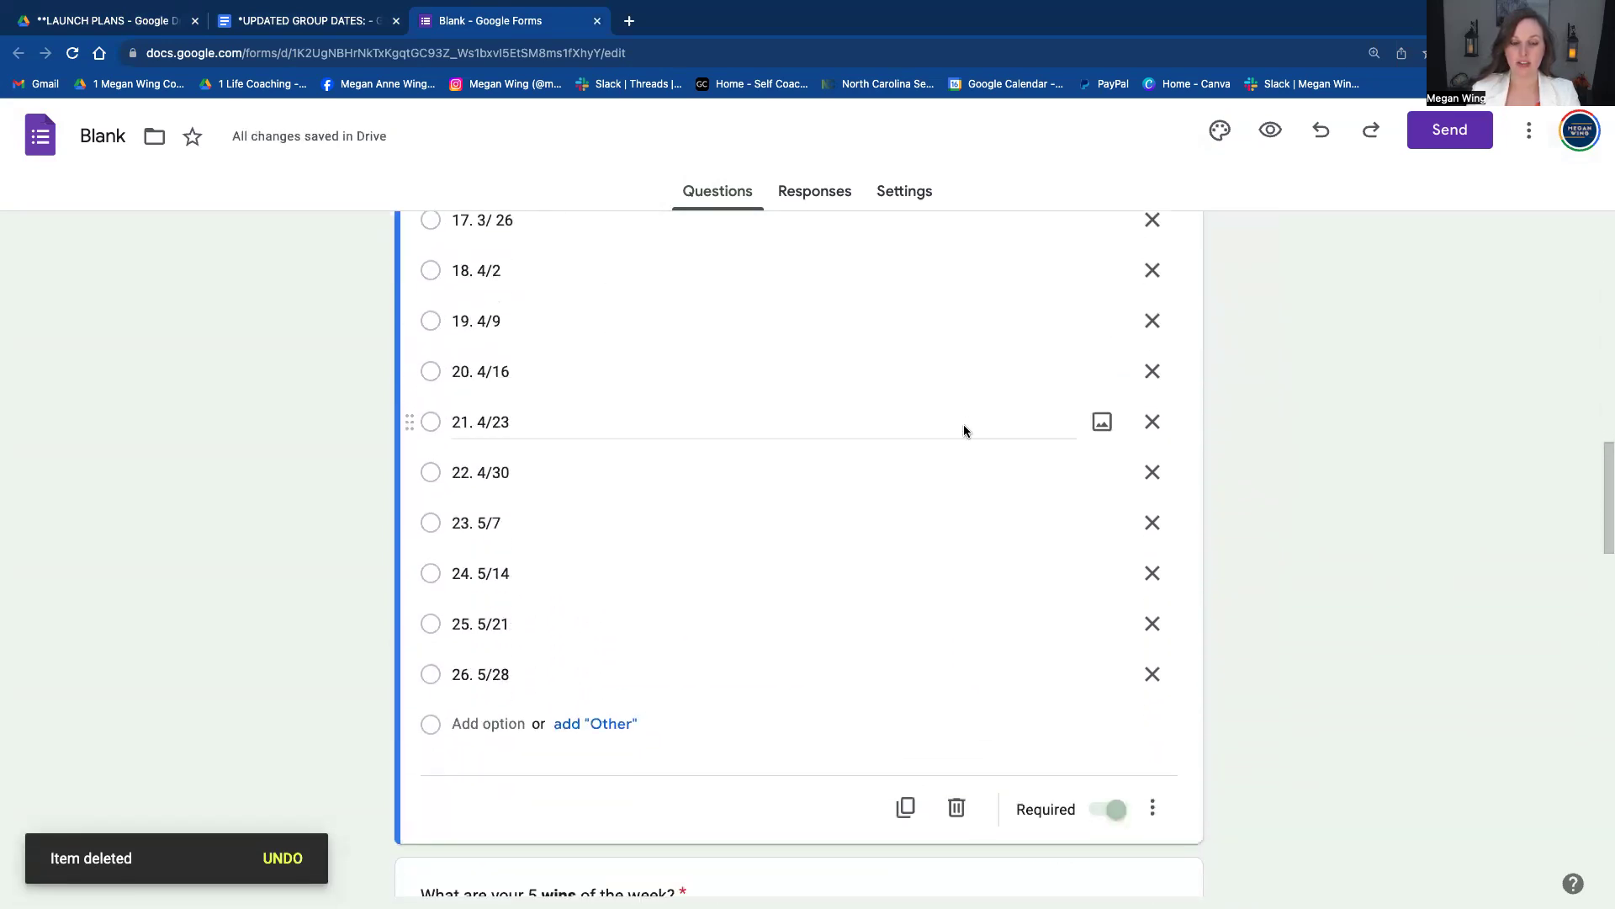
scroll(966, 428, up, 15)
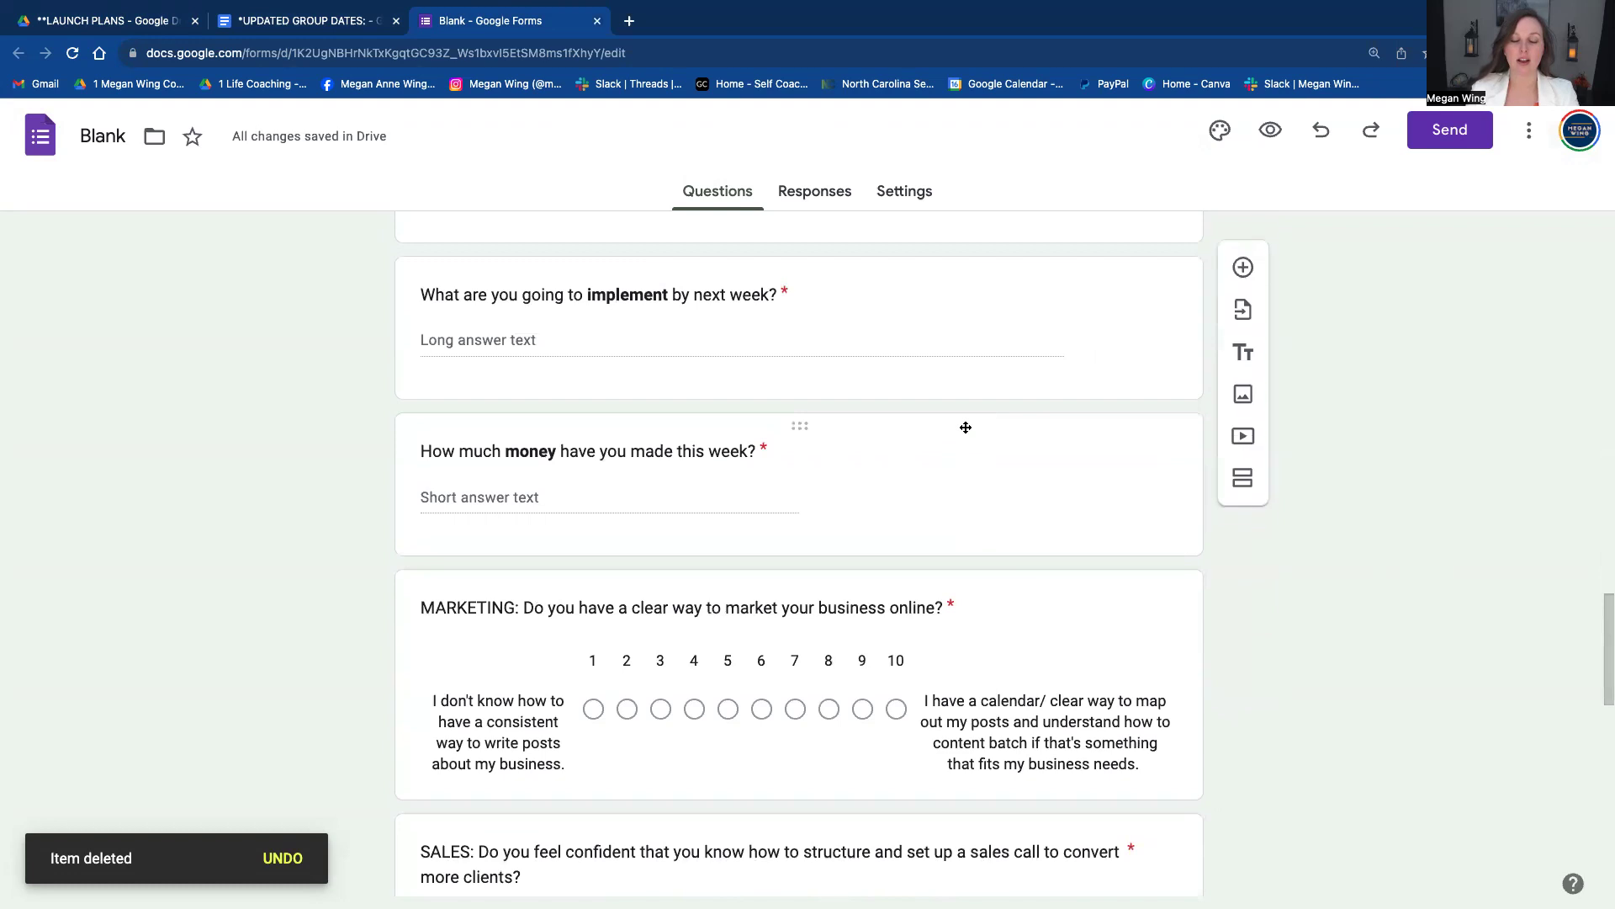
scroll(966, 429, up, 3)
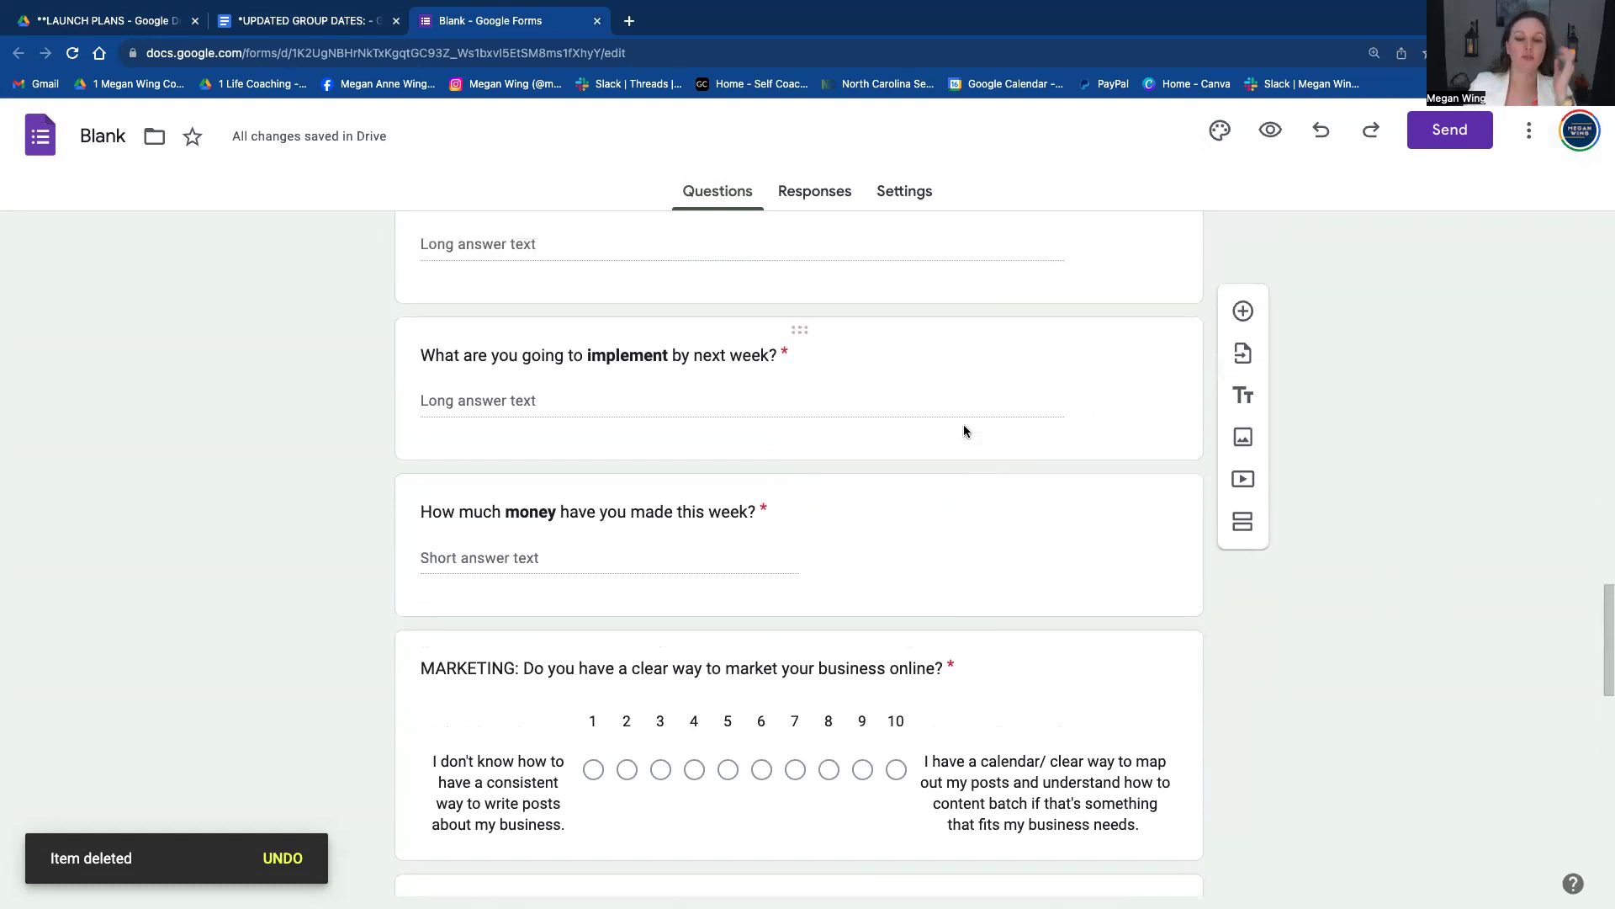
scroll(966, 431, up, 1)
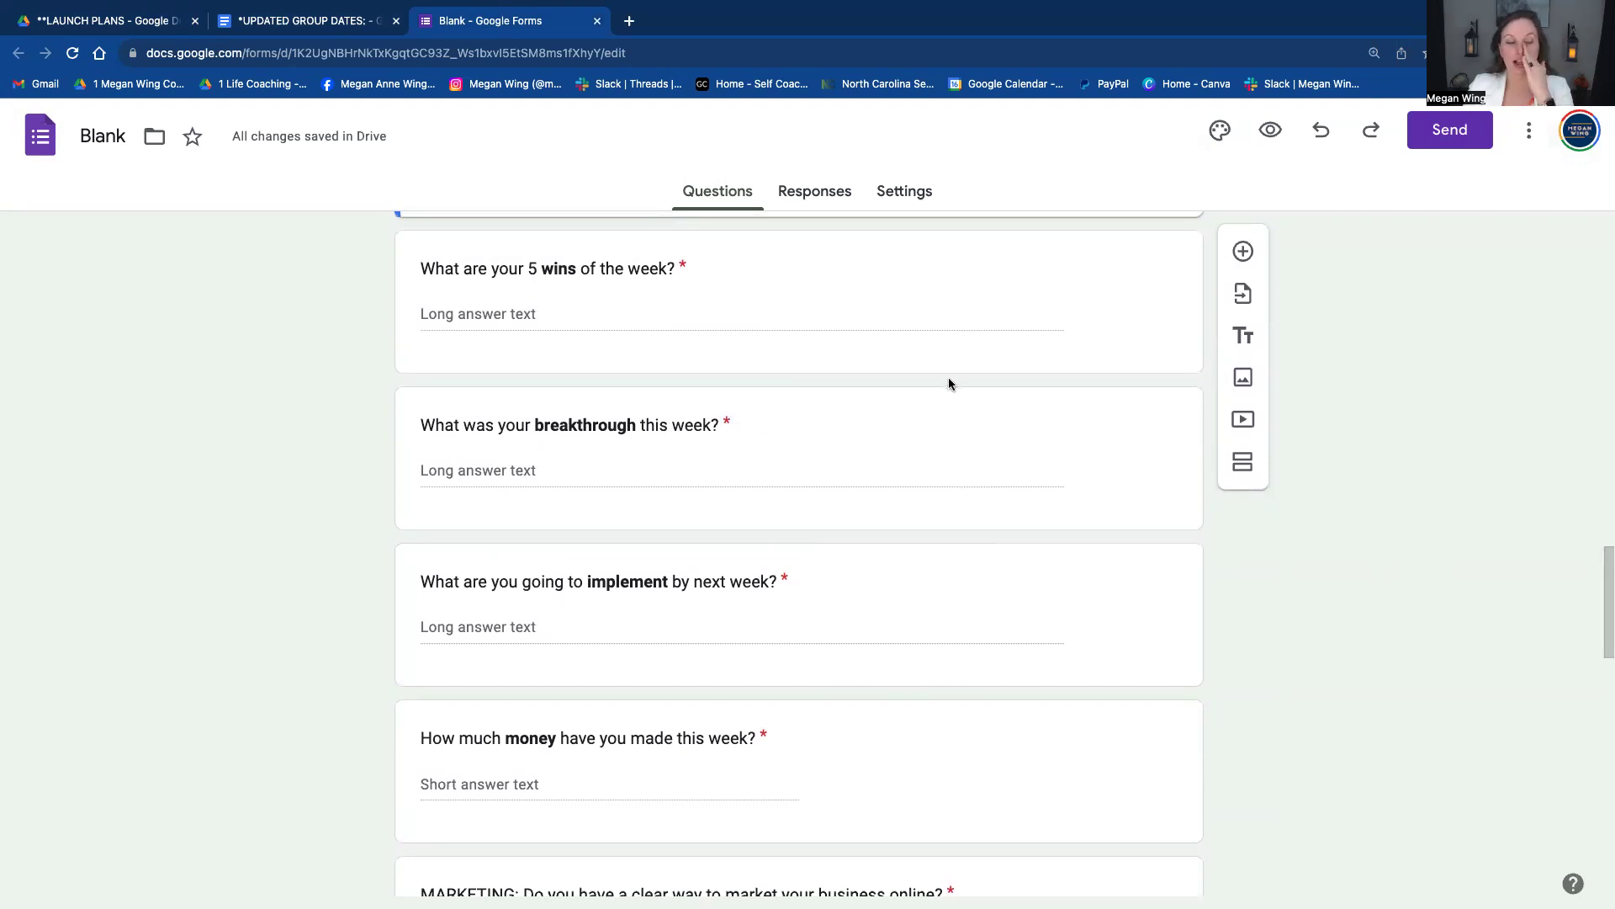
scroll(825, 366, up, 15)
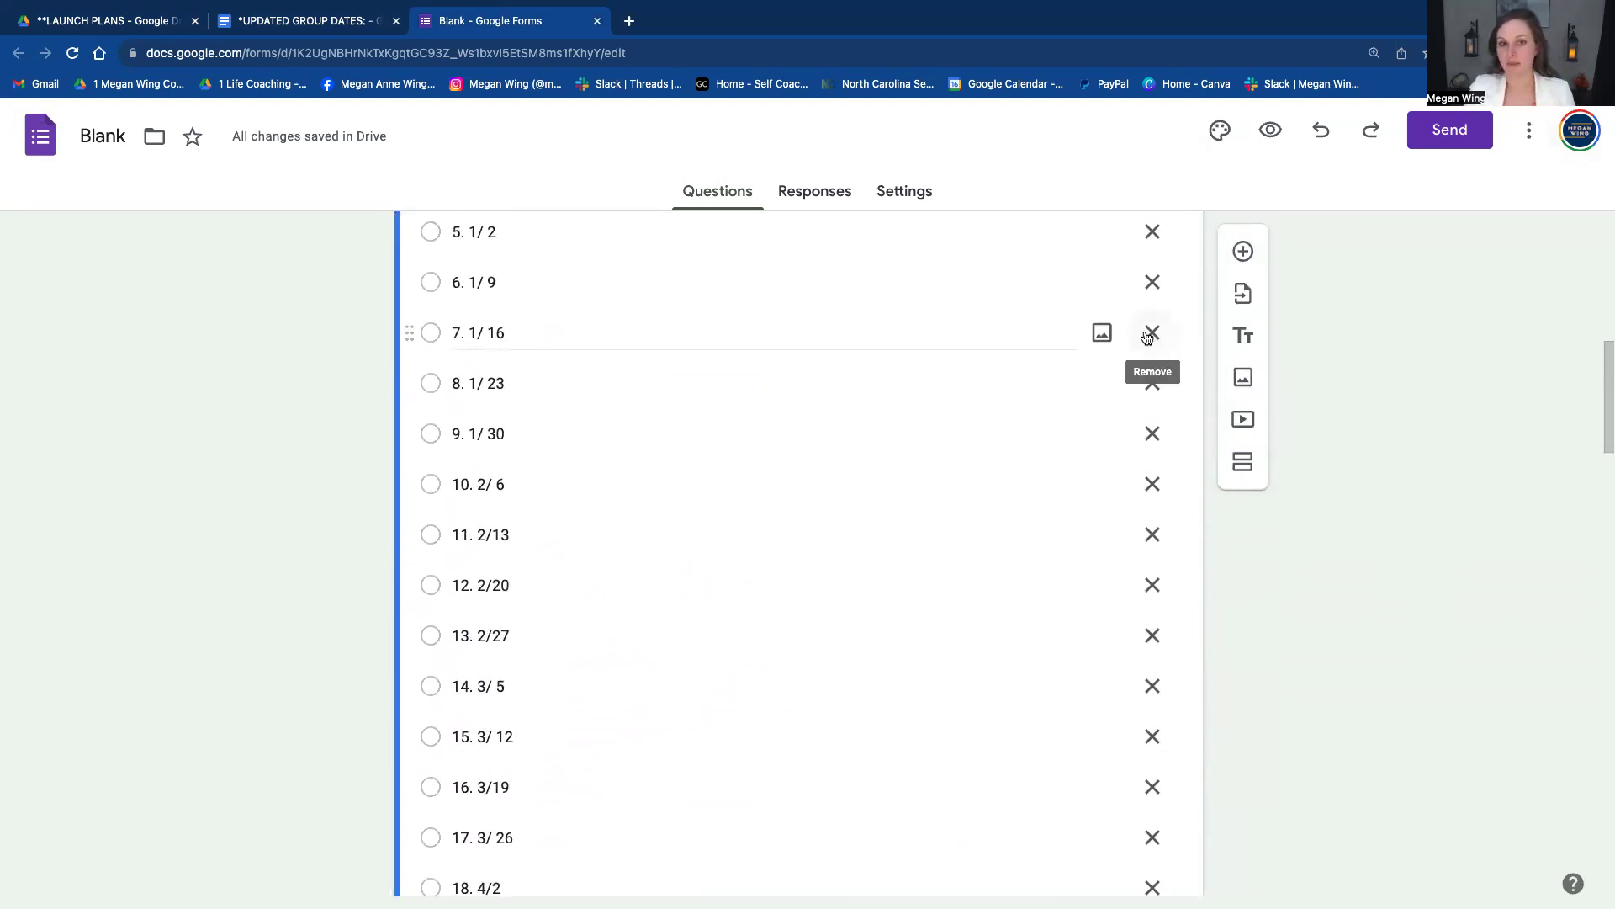
scroll(1005, 322, up, 10)
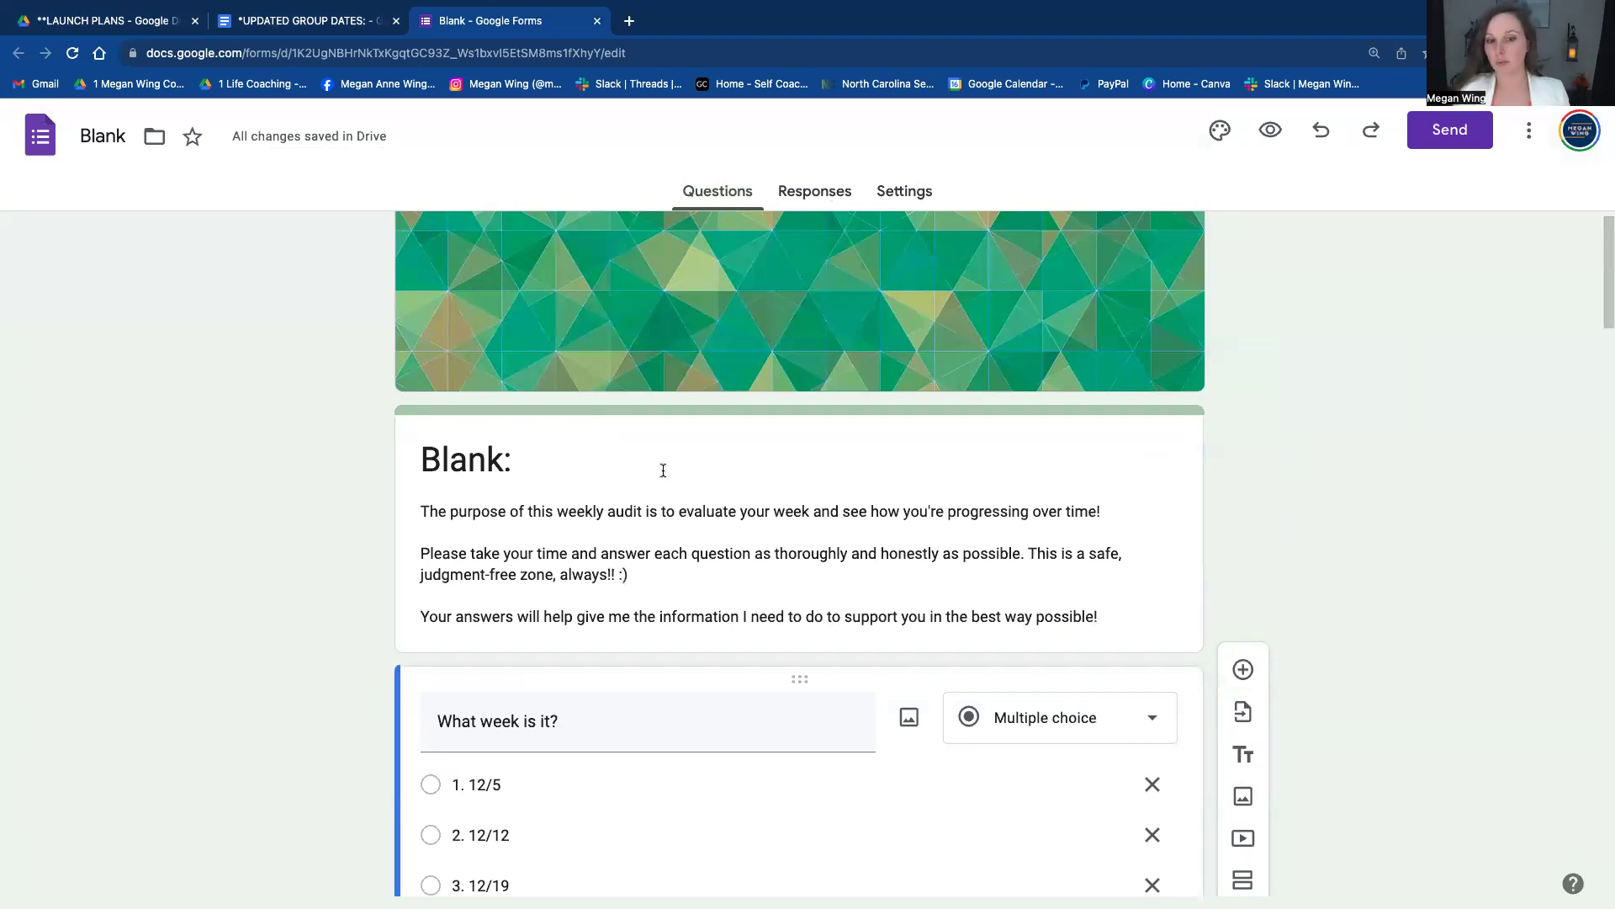
scroll(471, 632, down, 3)
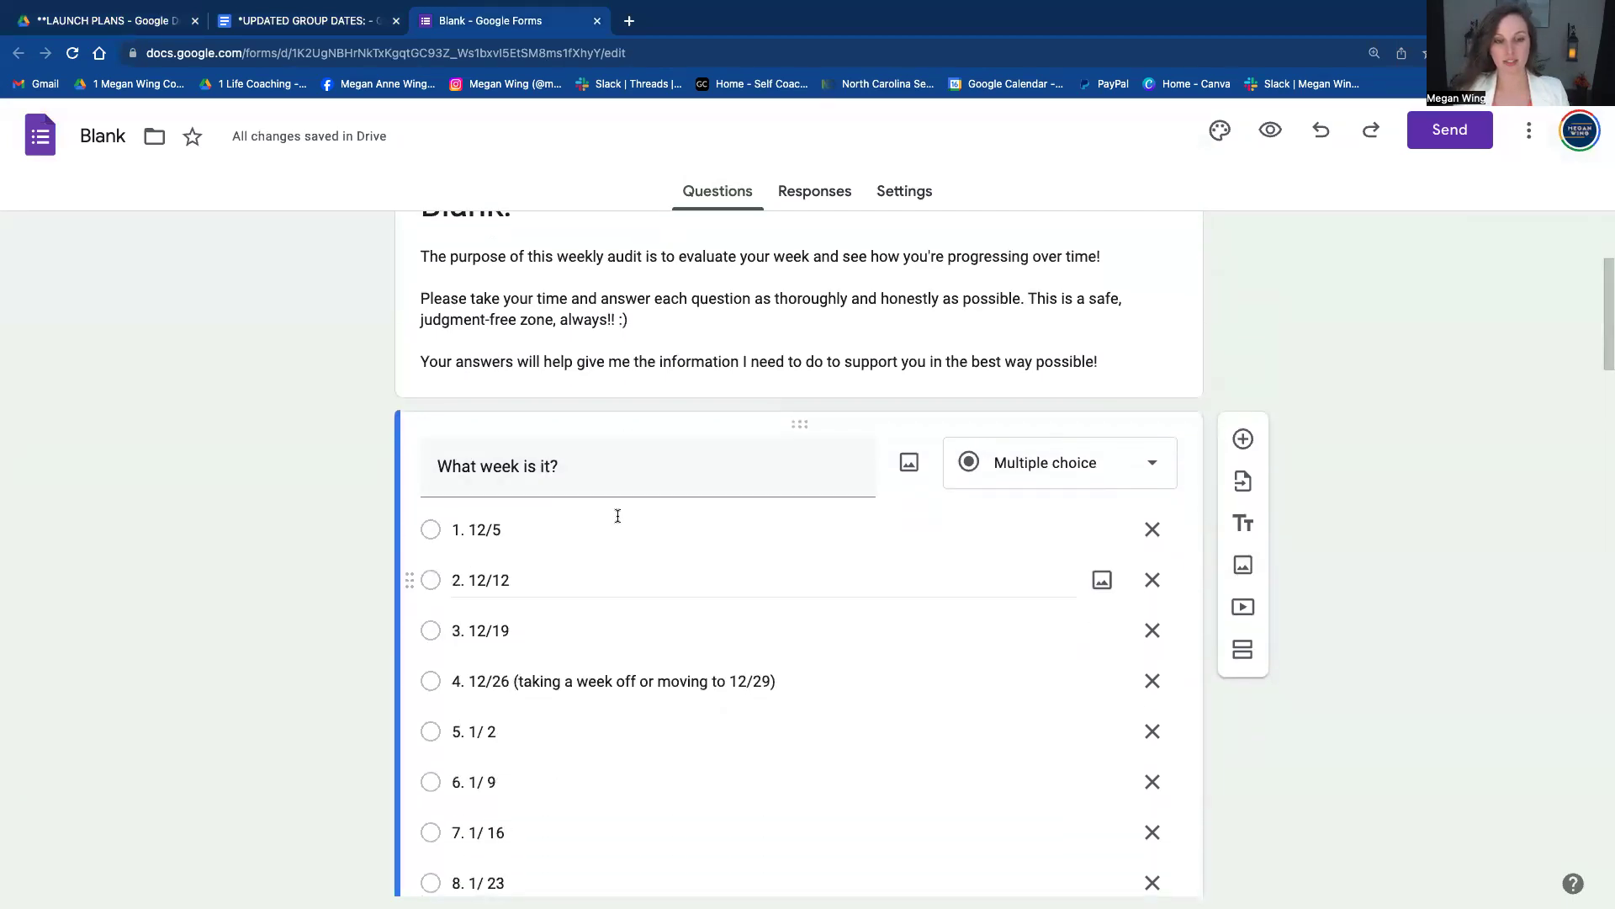
scroll(839, 464, down, 15)
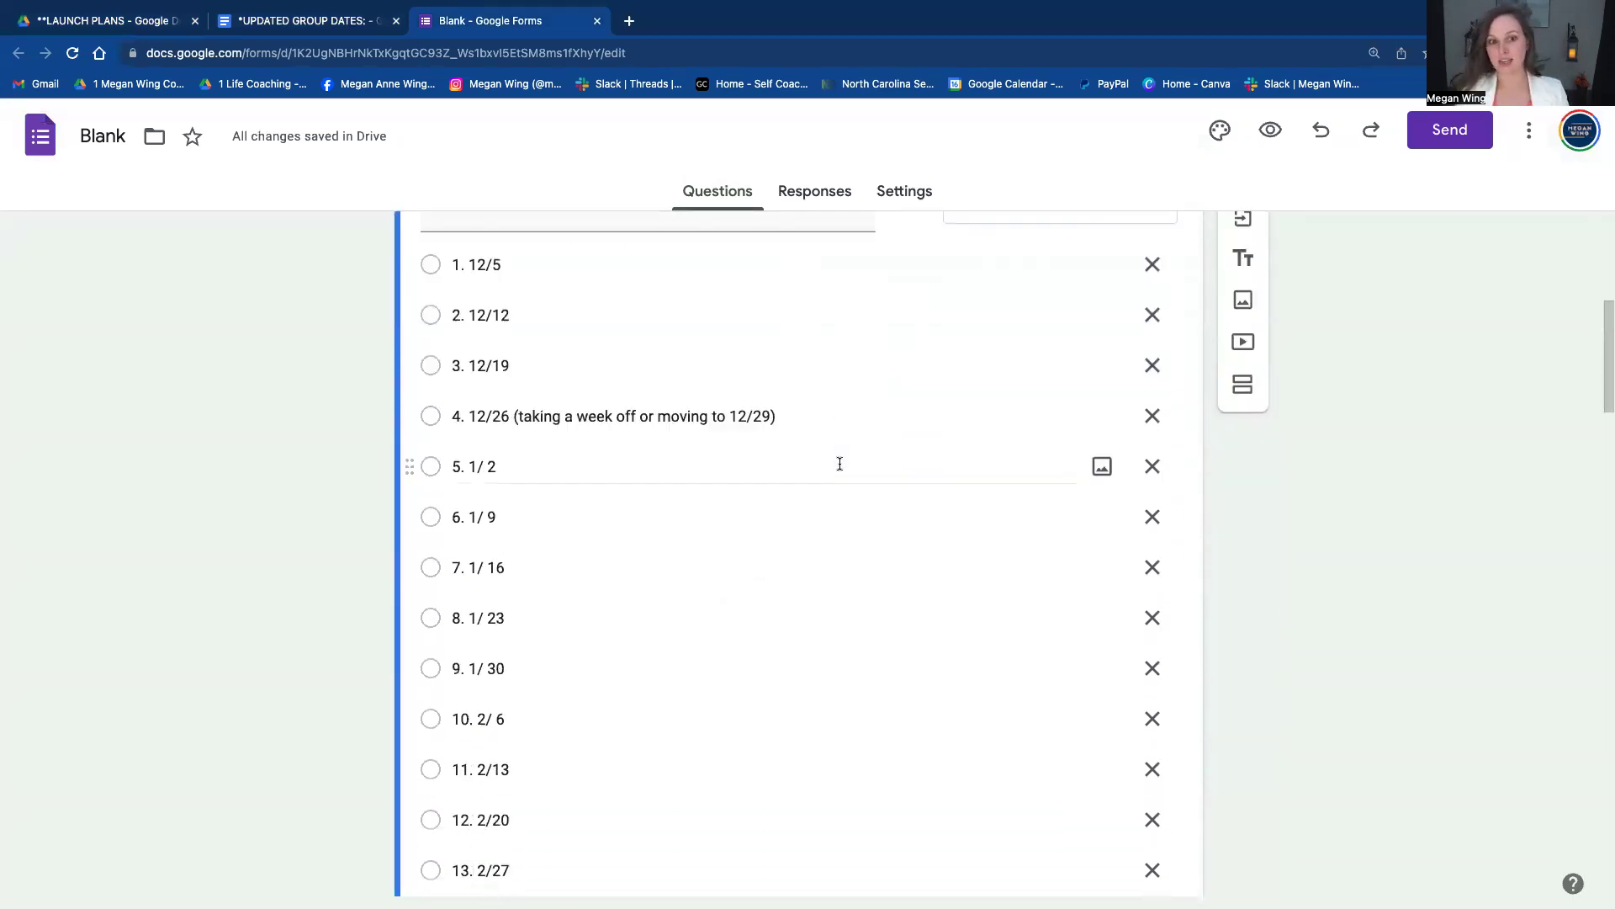
scroll(840, 469, down, 1)
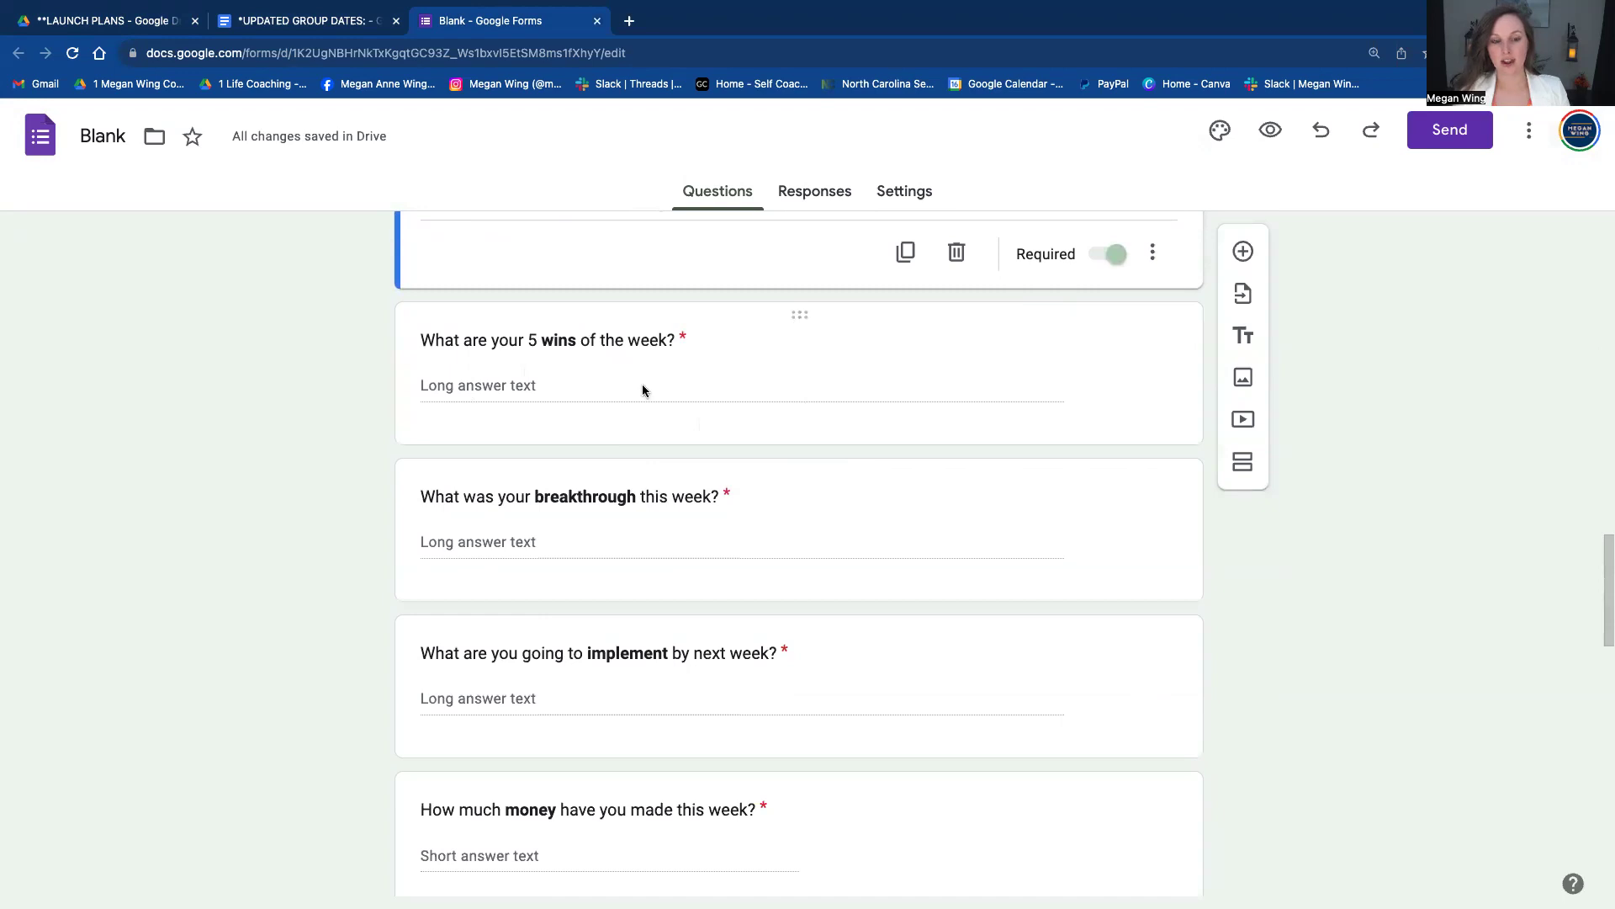
scroll(653, 535, down, 3)
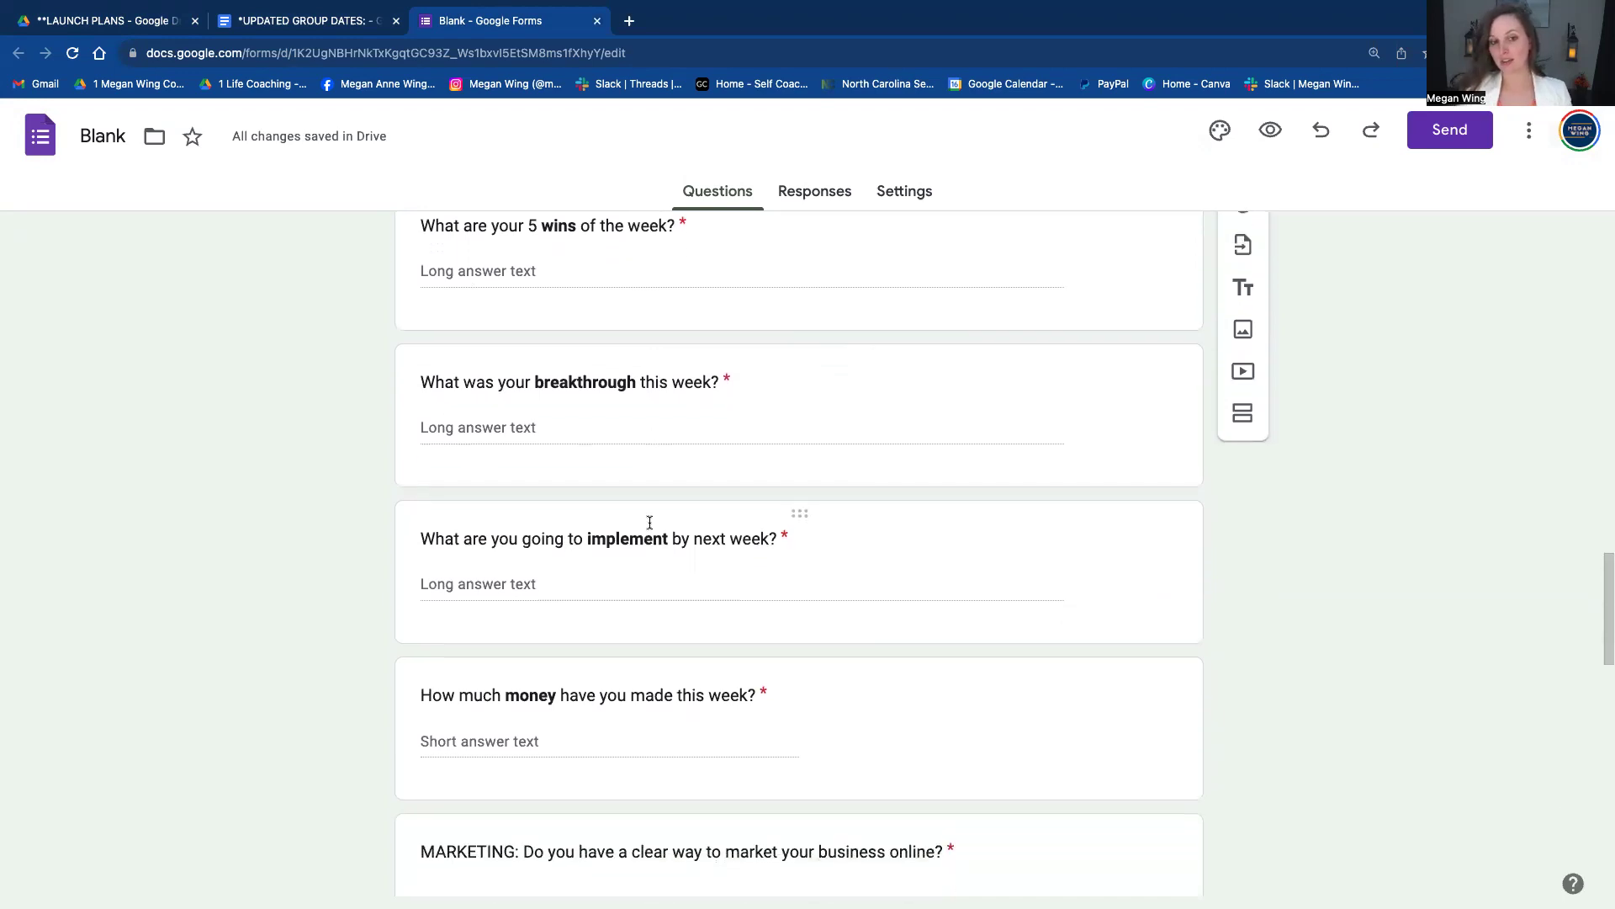
scroll(631, 505, down, 3)
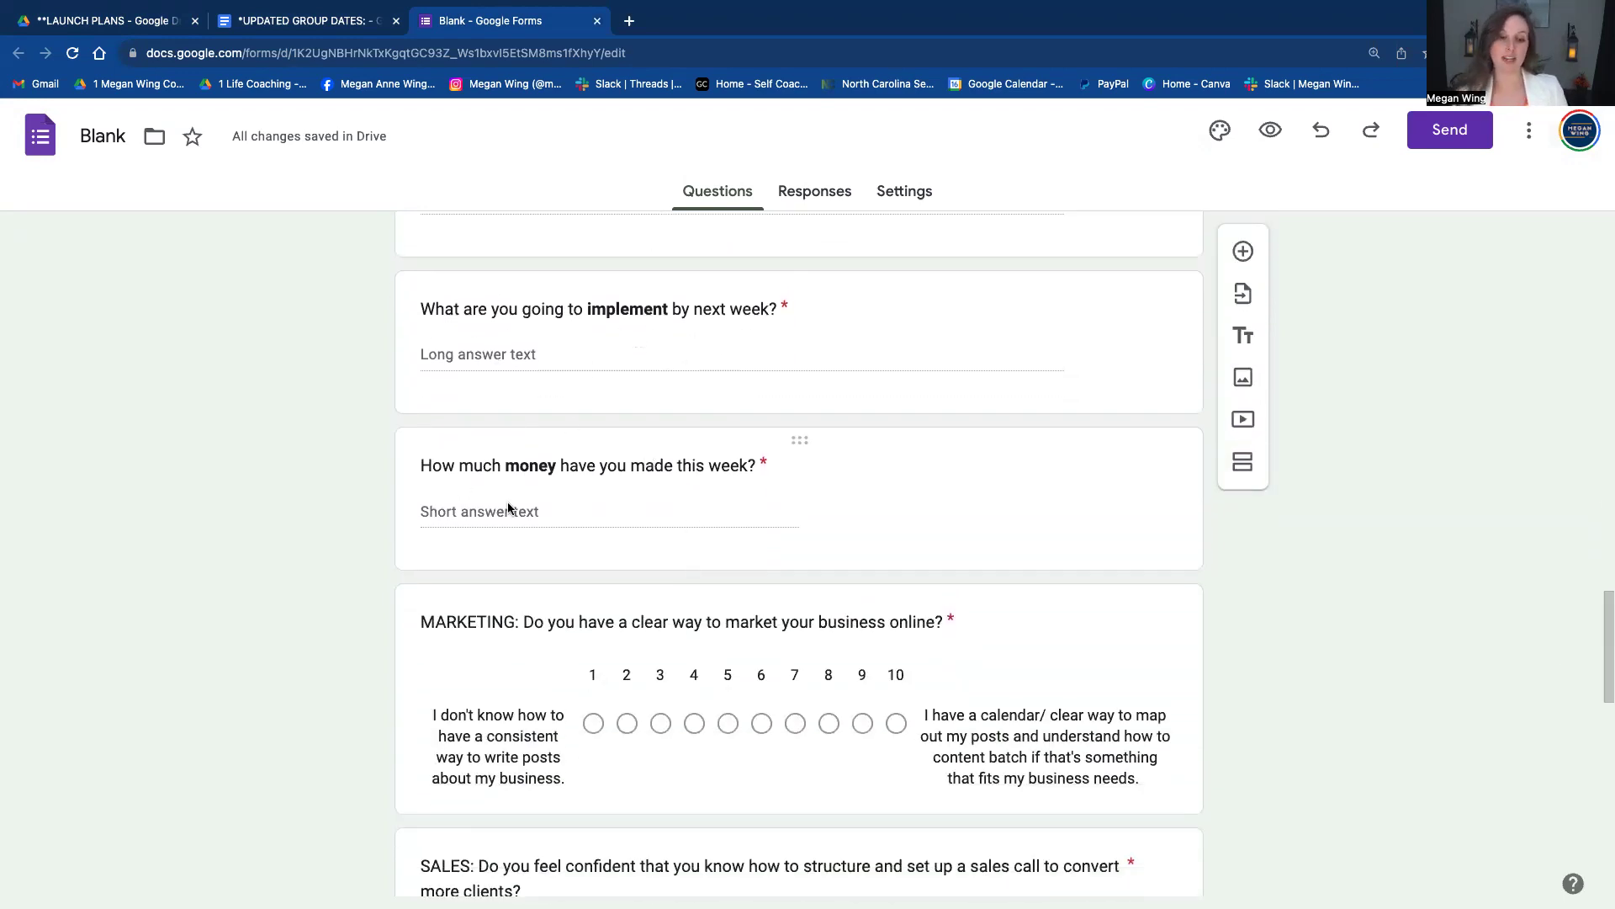
scroll(513, 505, down, 8)
scroll(509, 503, down, 10)
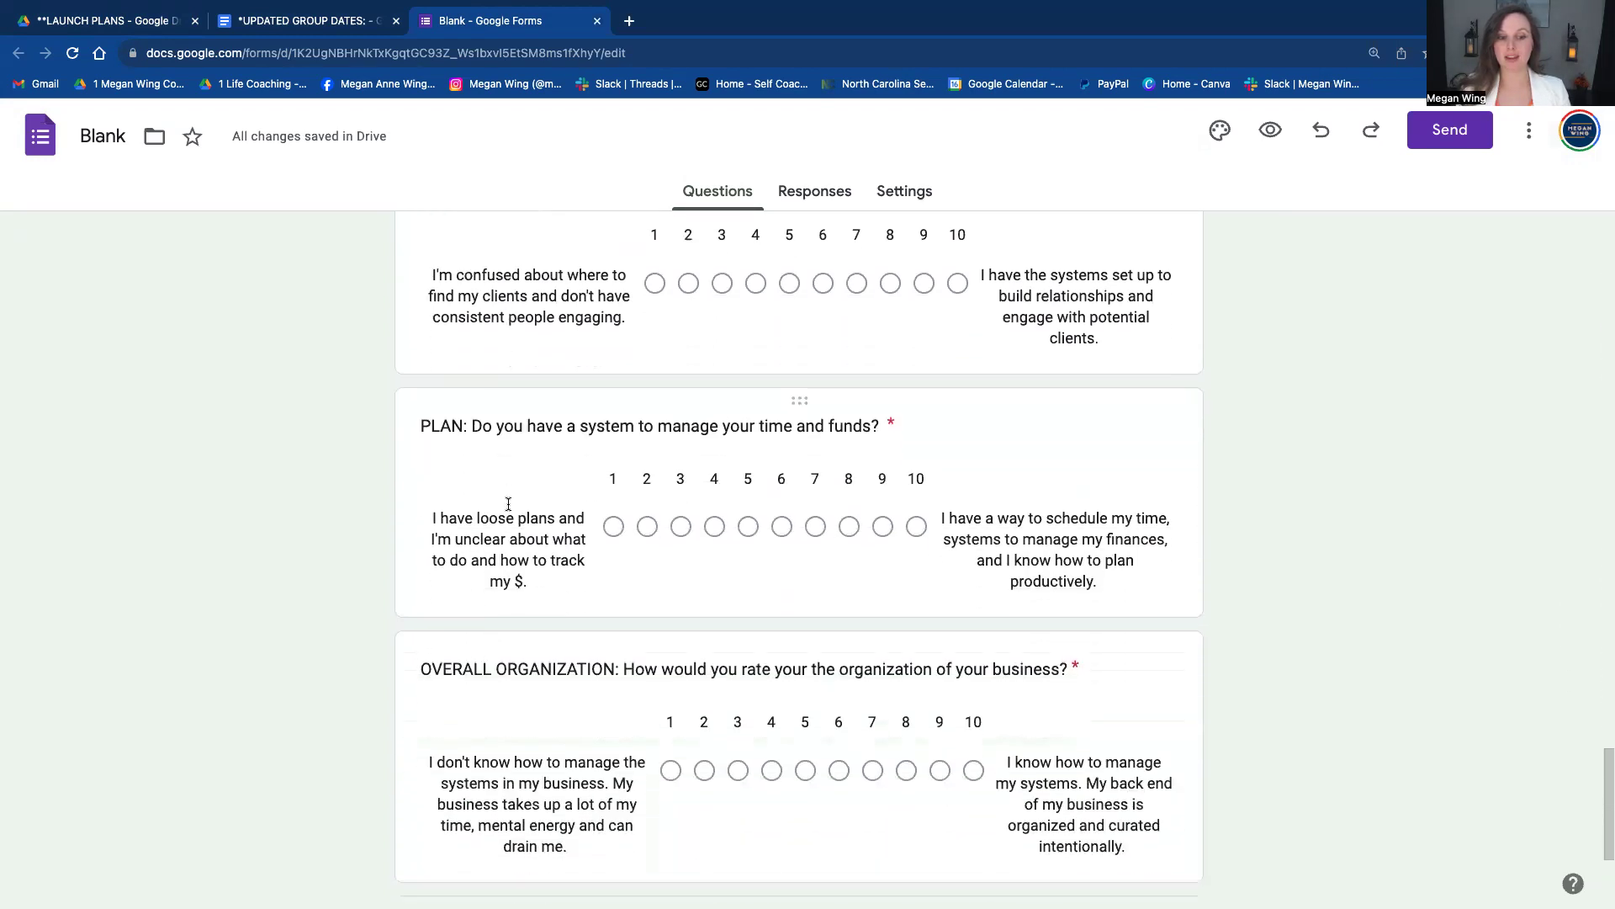
scroll(508, 502, up, 20)
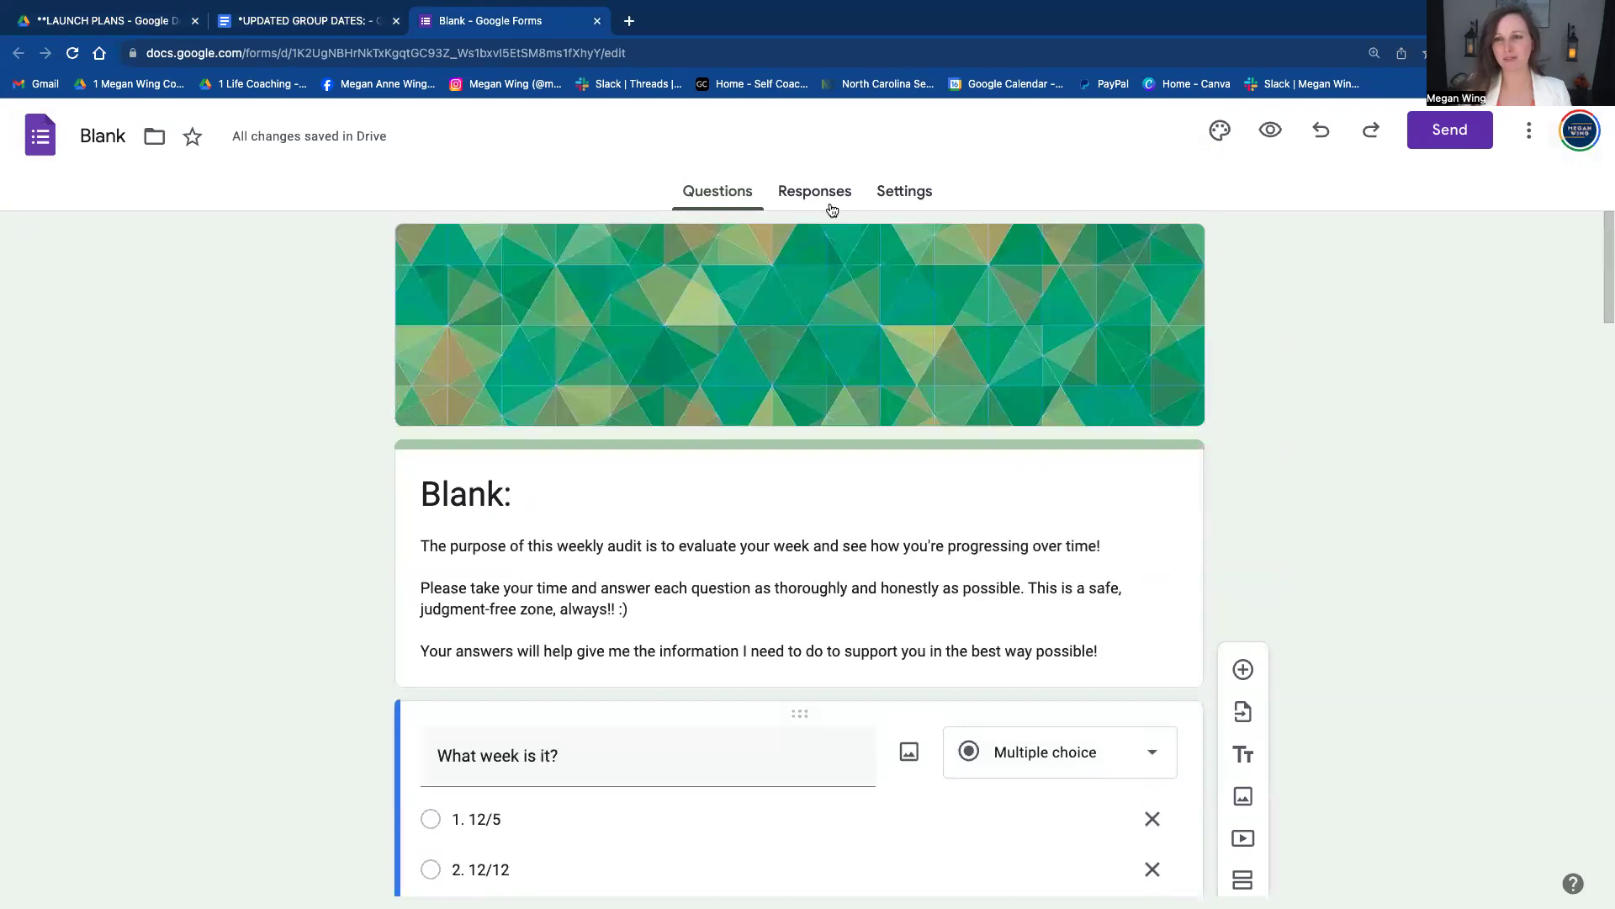
- From the Responses tab, link the Blank form to a new 'Blank (Responses)' spreadsheet
click(835, 189)
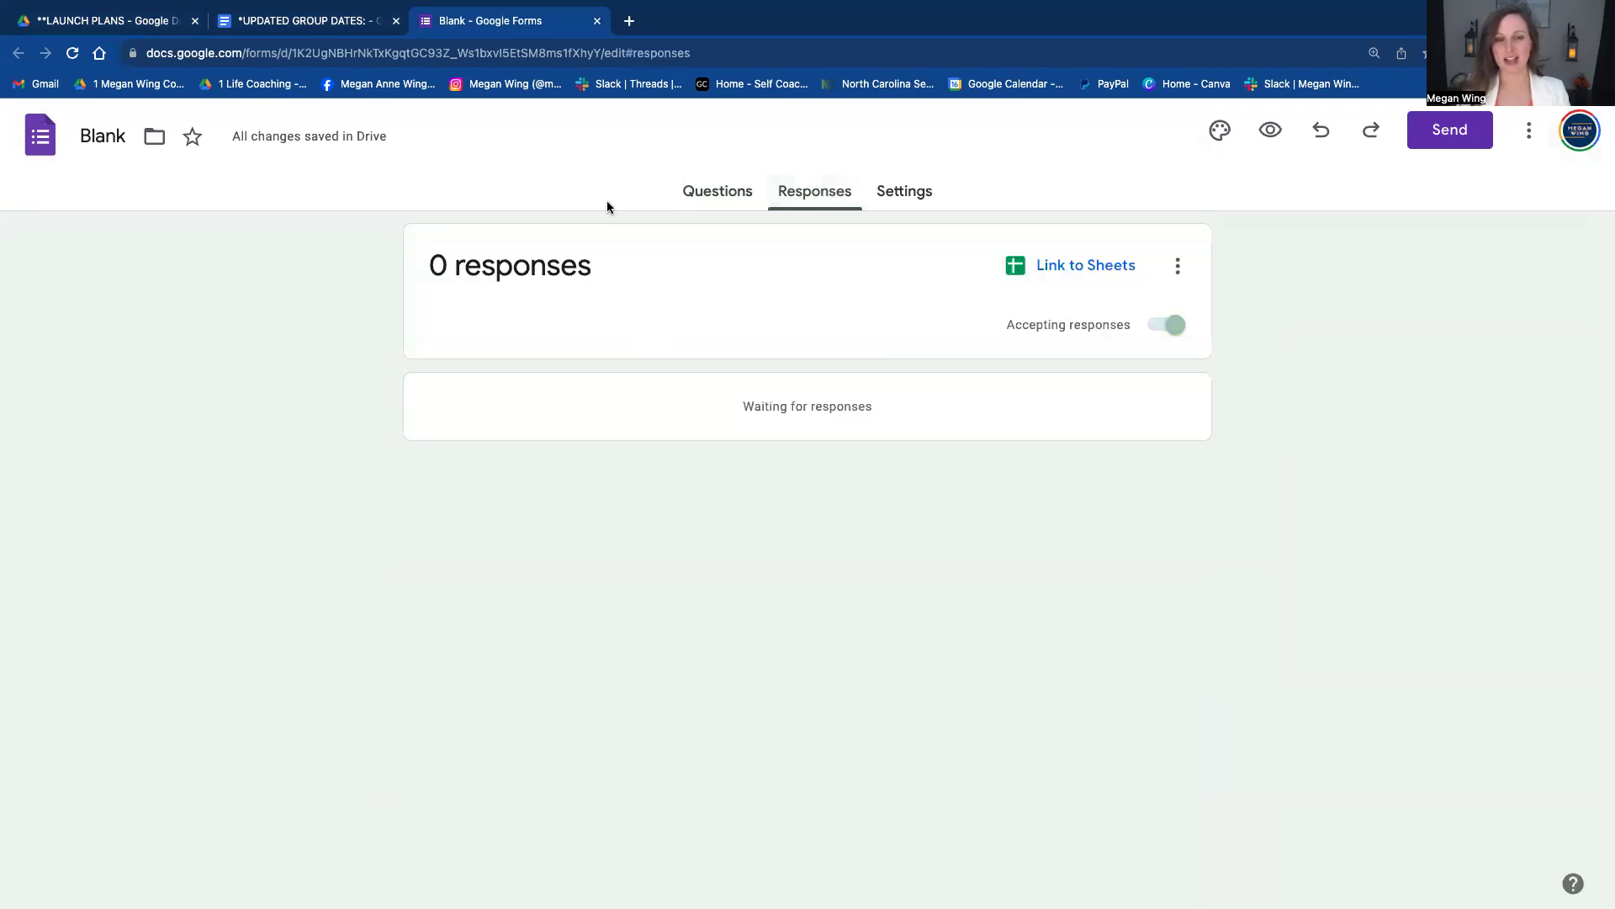
click(721, 194)
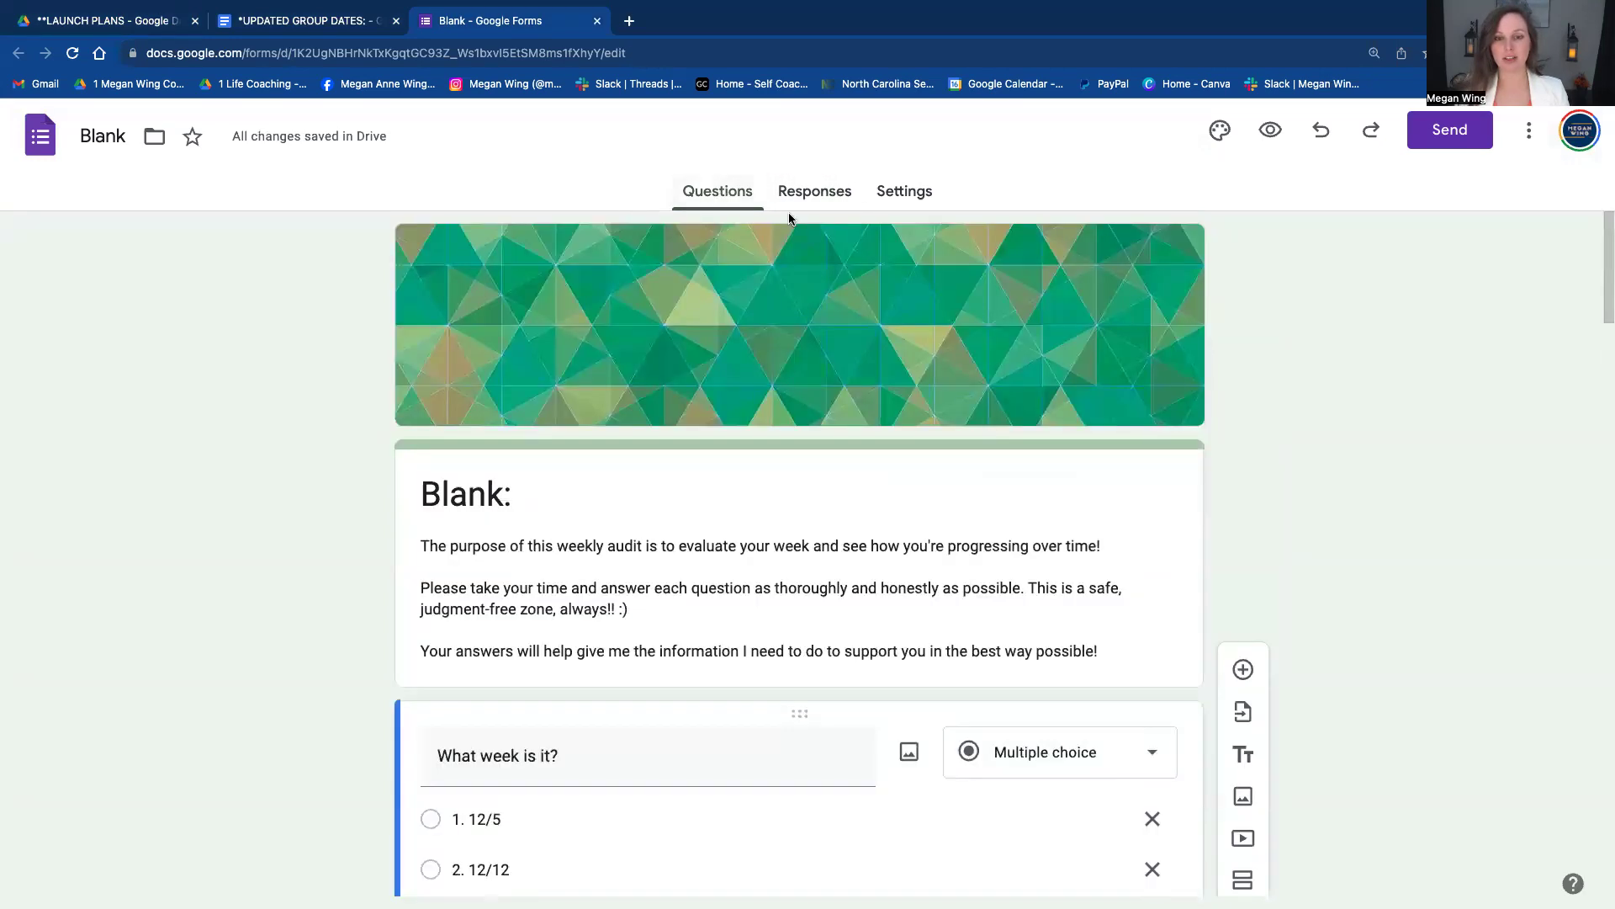
click(791, 192)
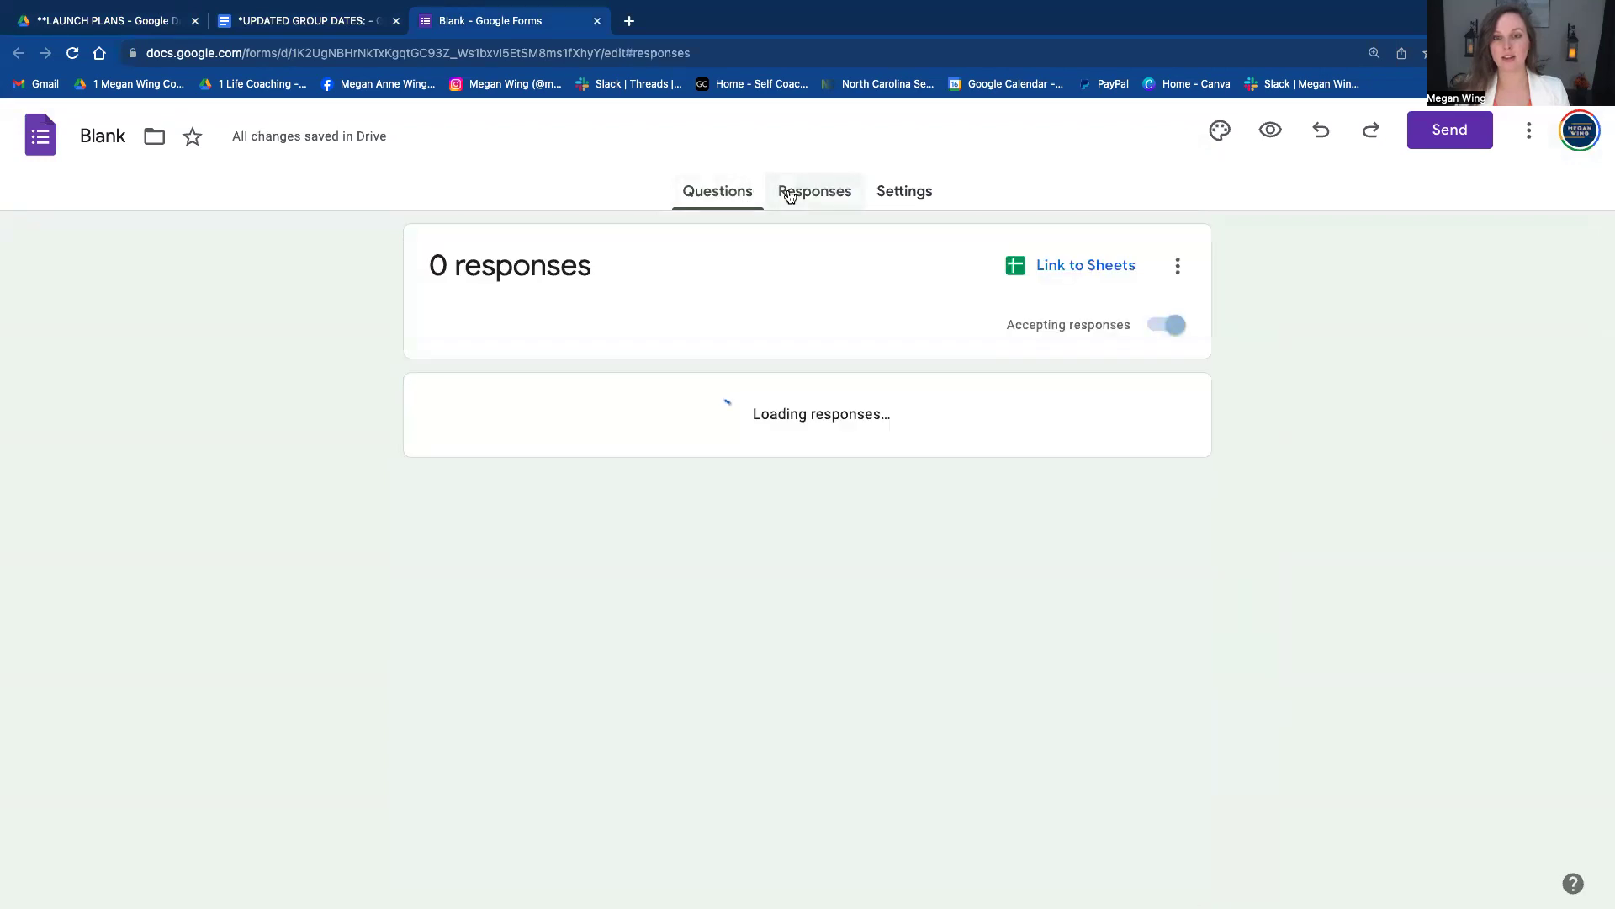
click(1119, 266)
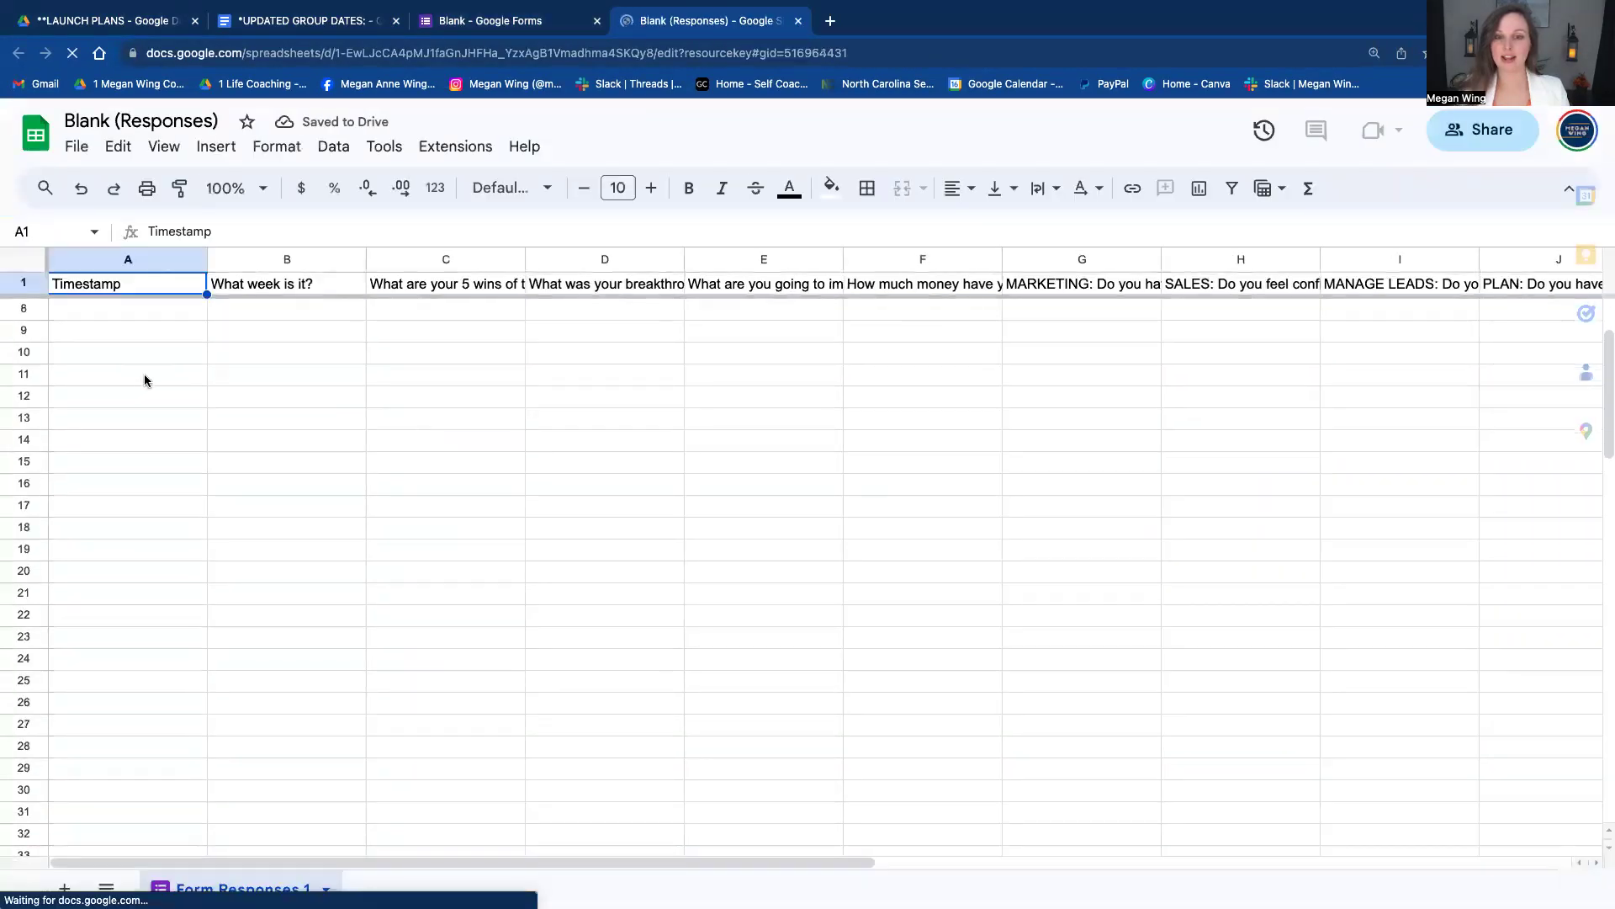
scroll(144, 374, down, 8)
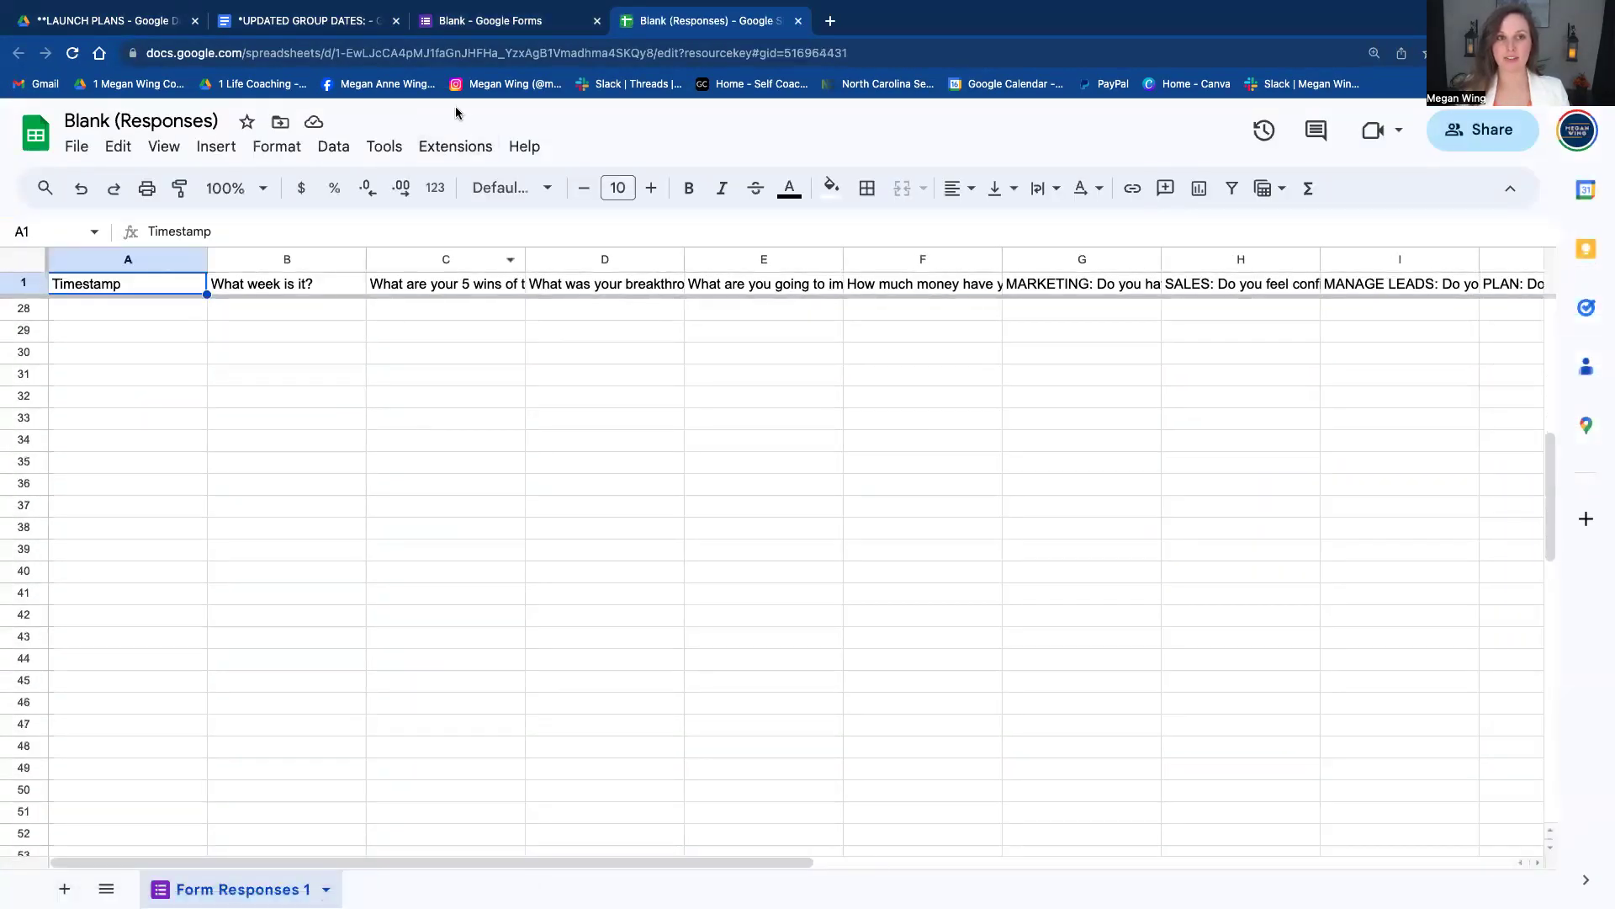
click(529, 32)
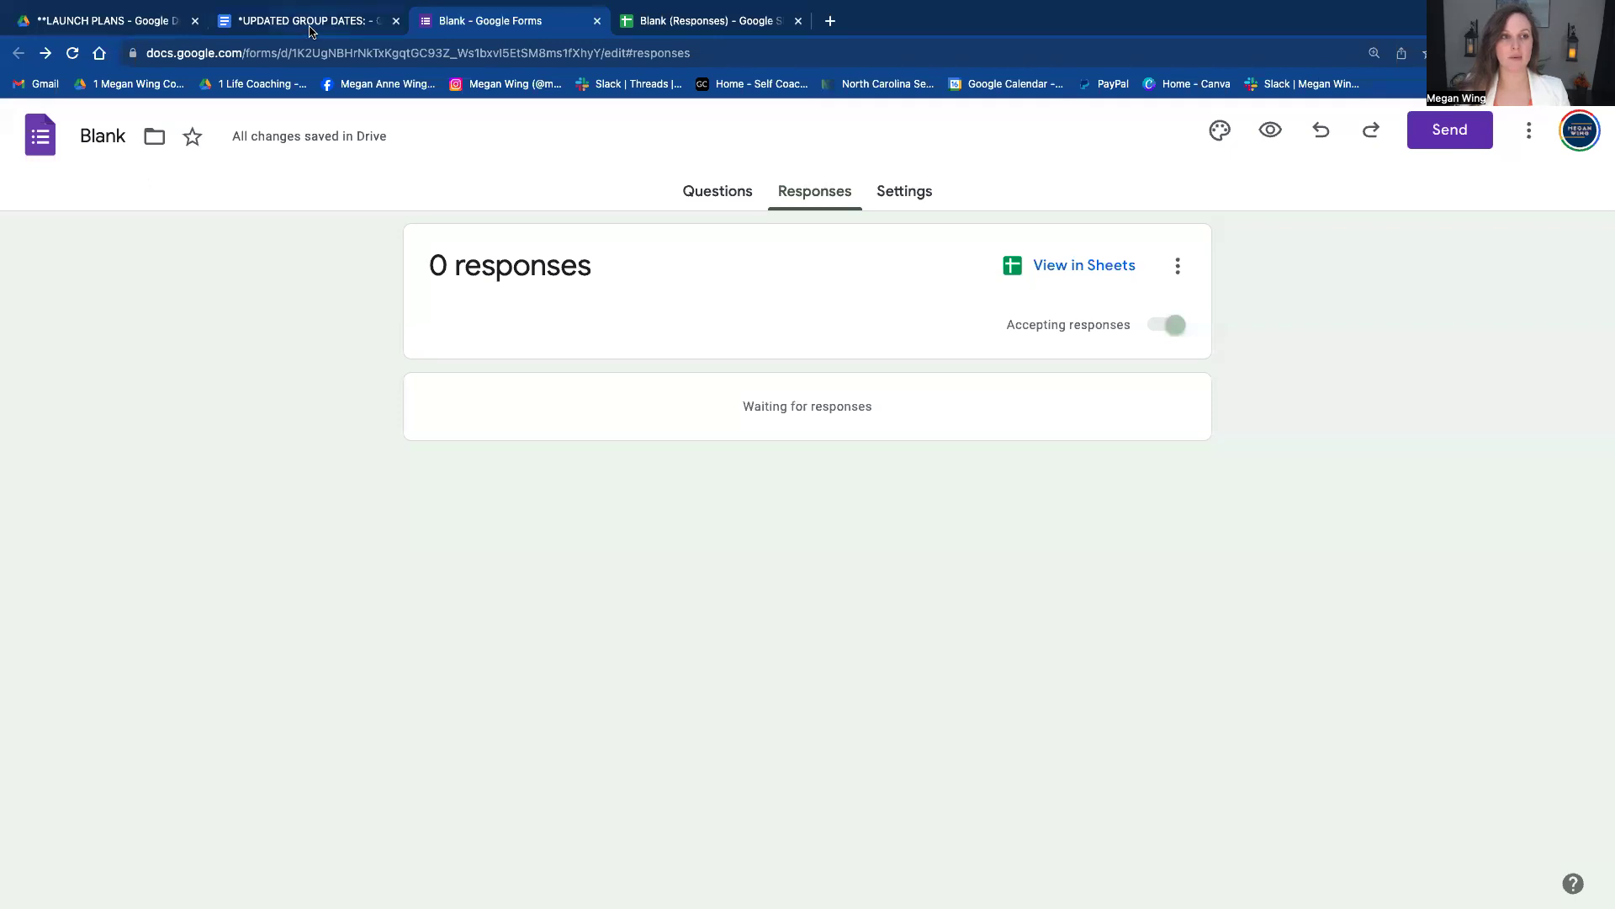
click(99, 25)
- Go to Progress Tracking > ROUND 4 and make a copy of the Blank form
click(798, 180)
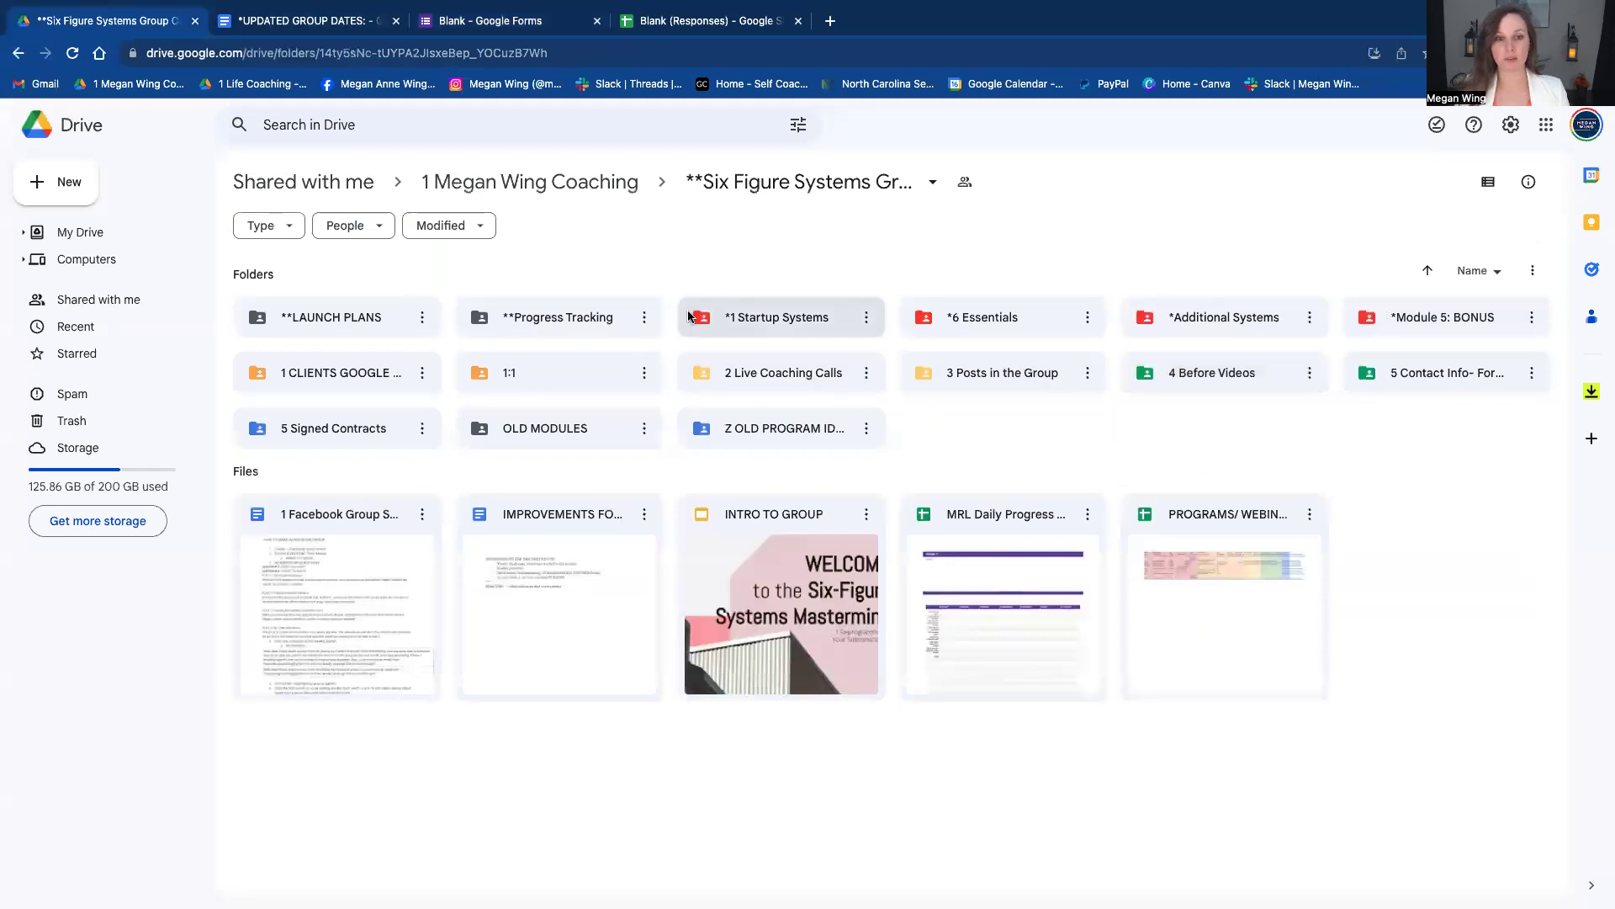
double_click(557, 321)
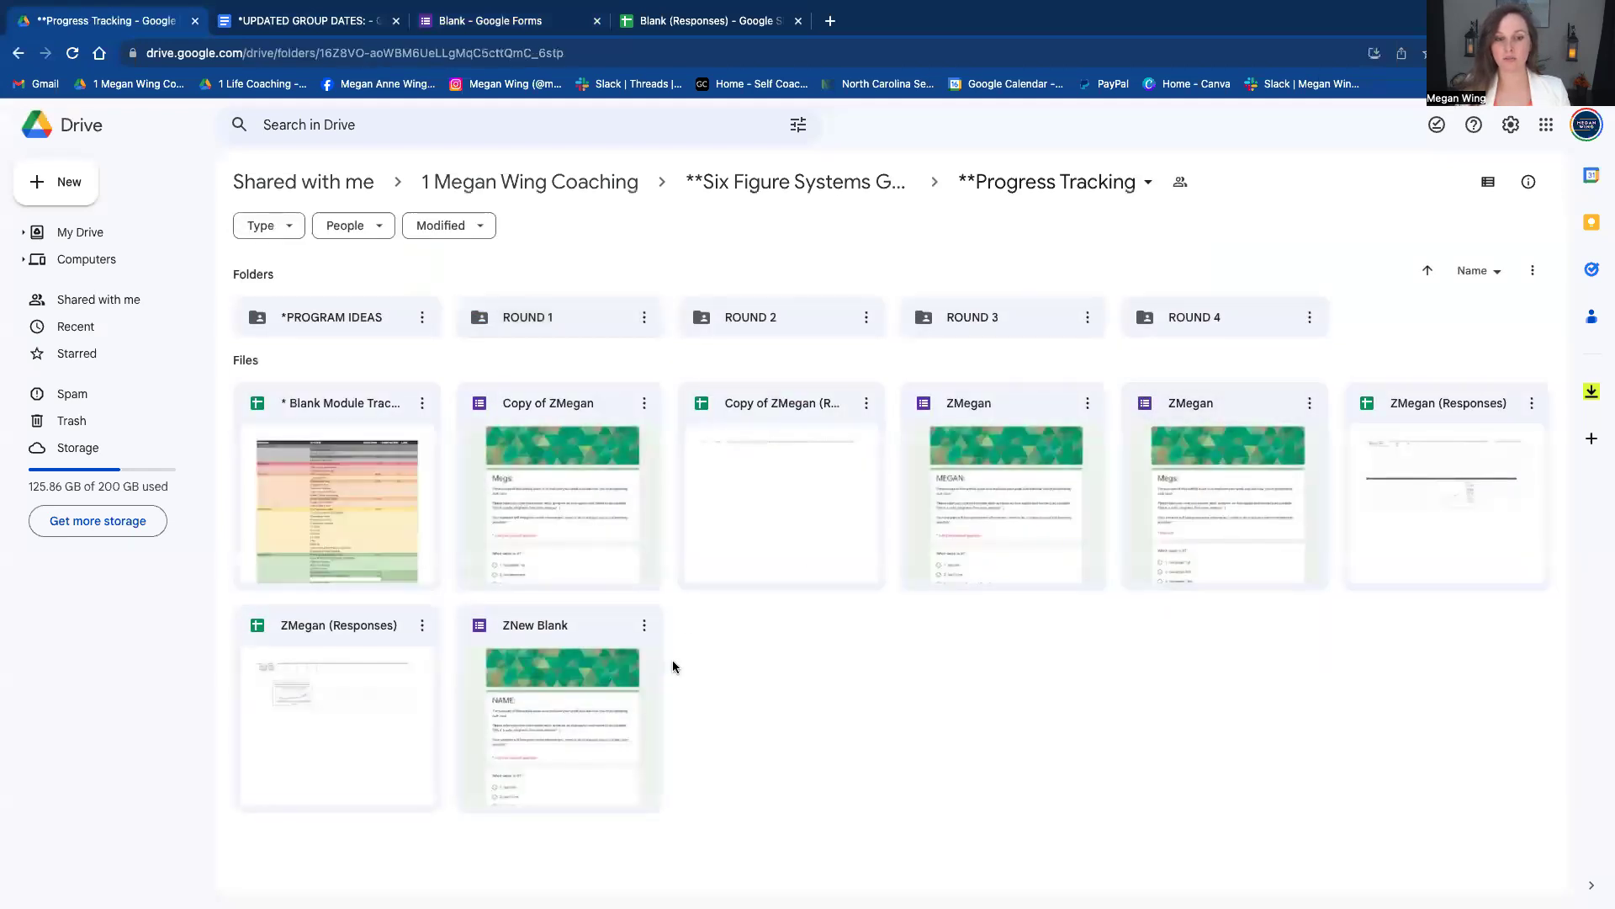
double_click(1200, 317)
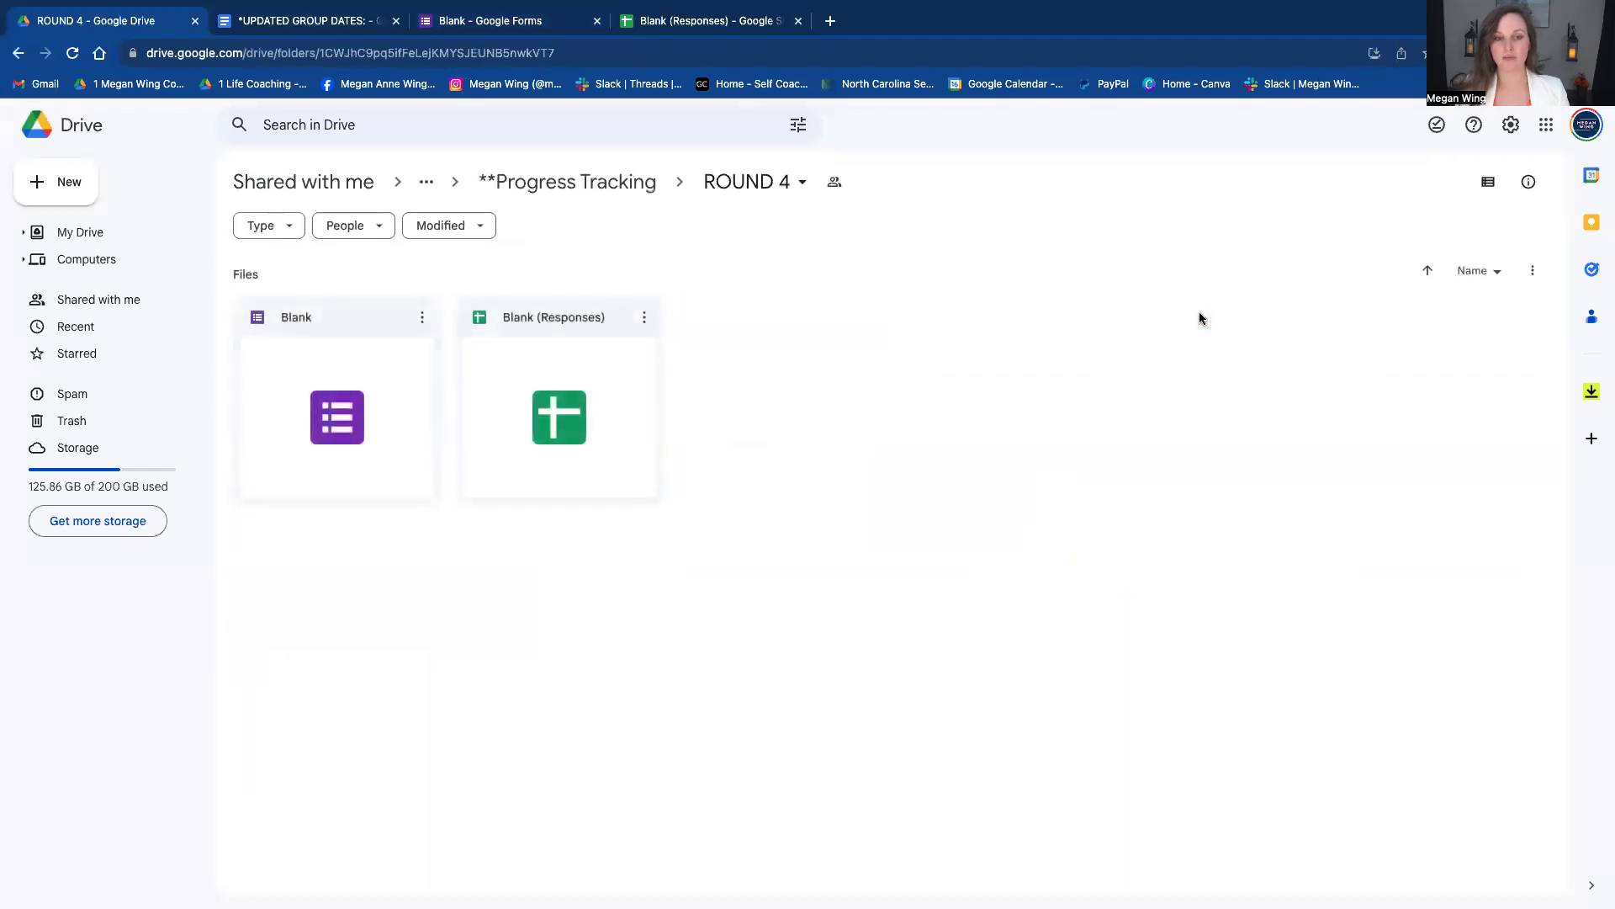
click(423, 317)
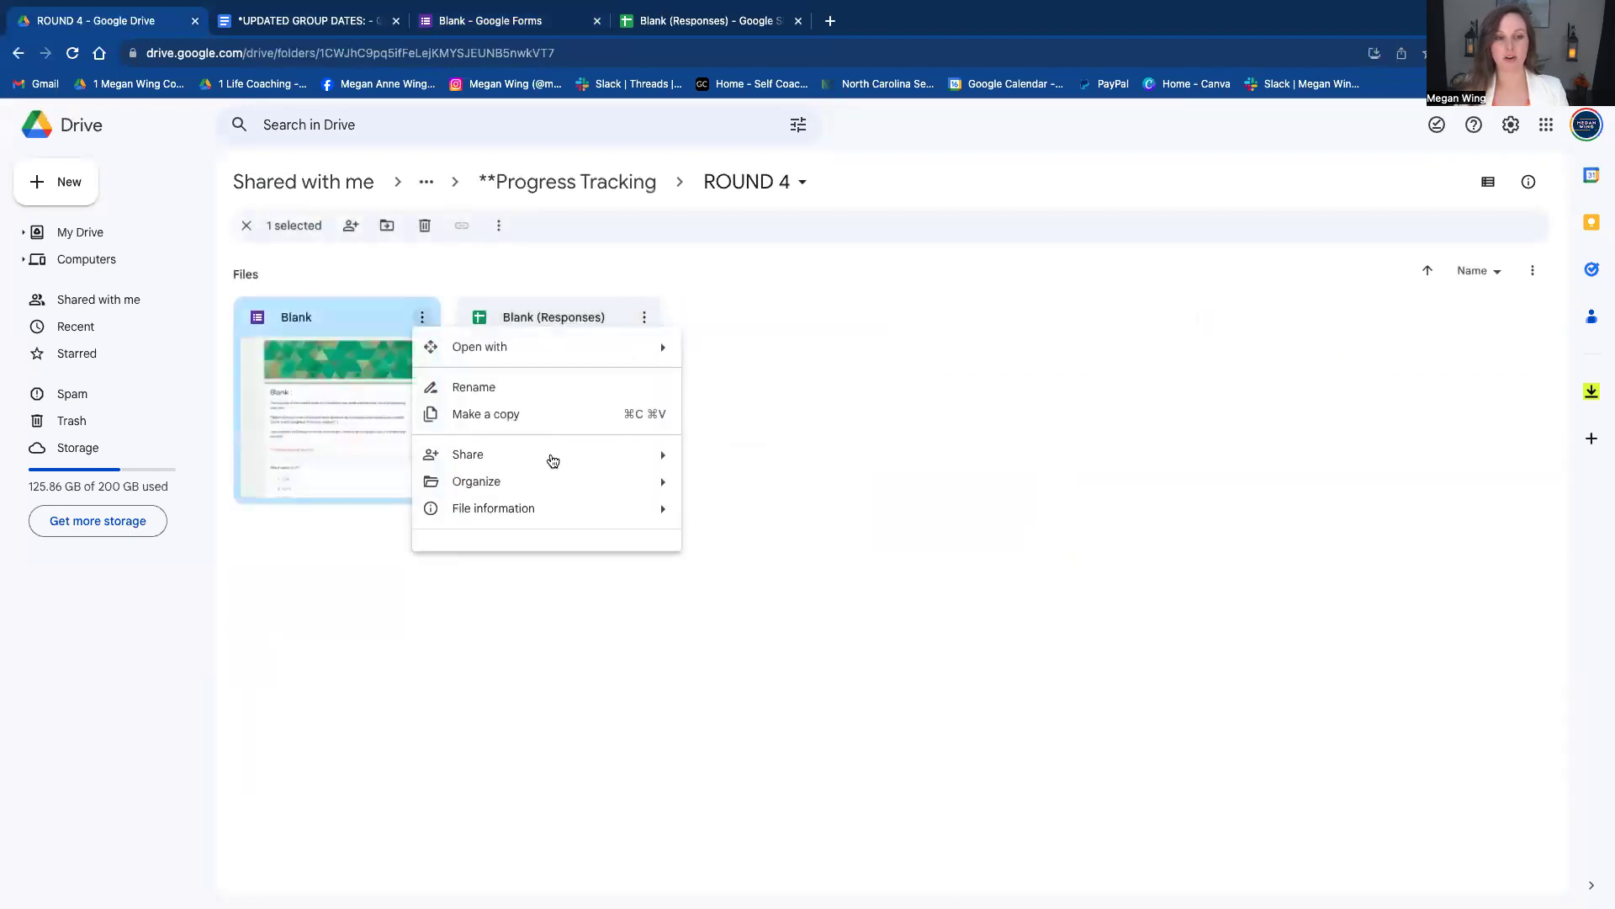
click(547, 413)
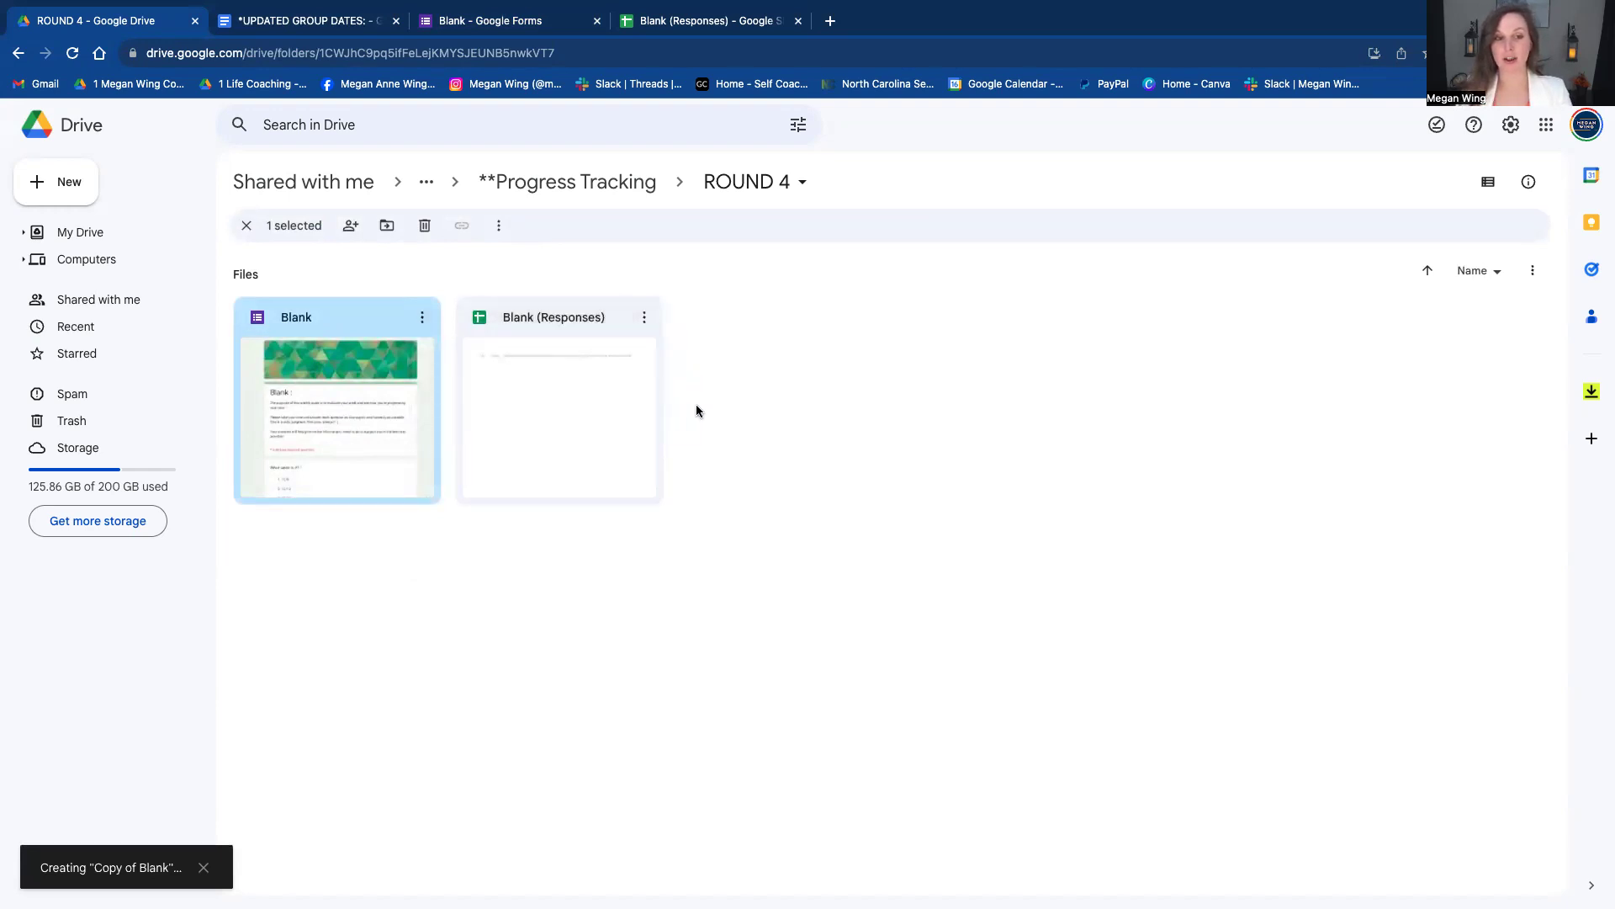
- Open Copy of Blank and replace 'Blank' in its heading with the member's name
double_click(811, 401)
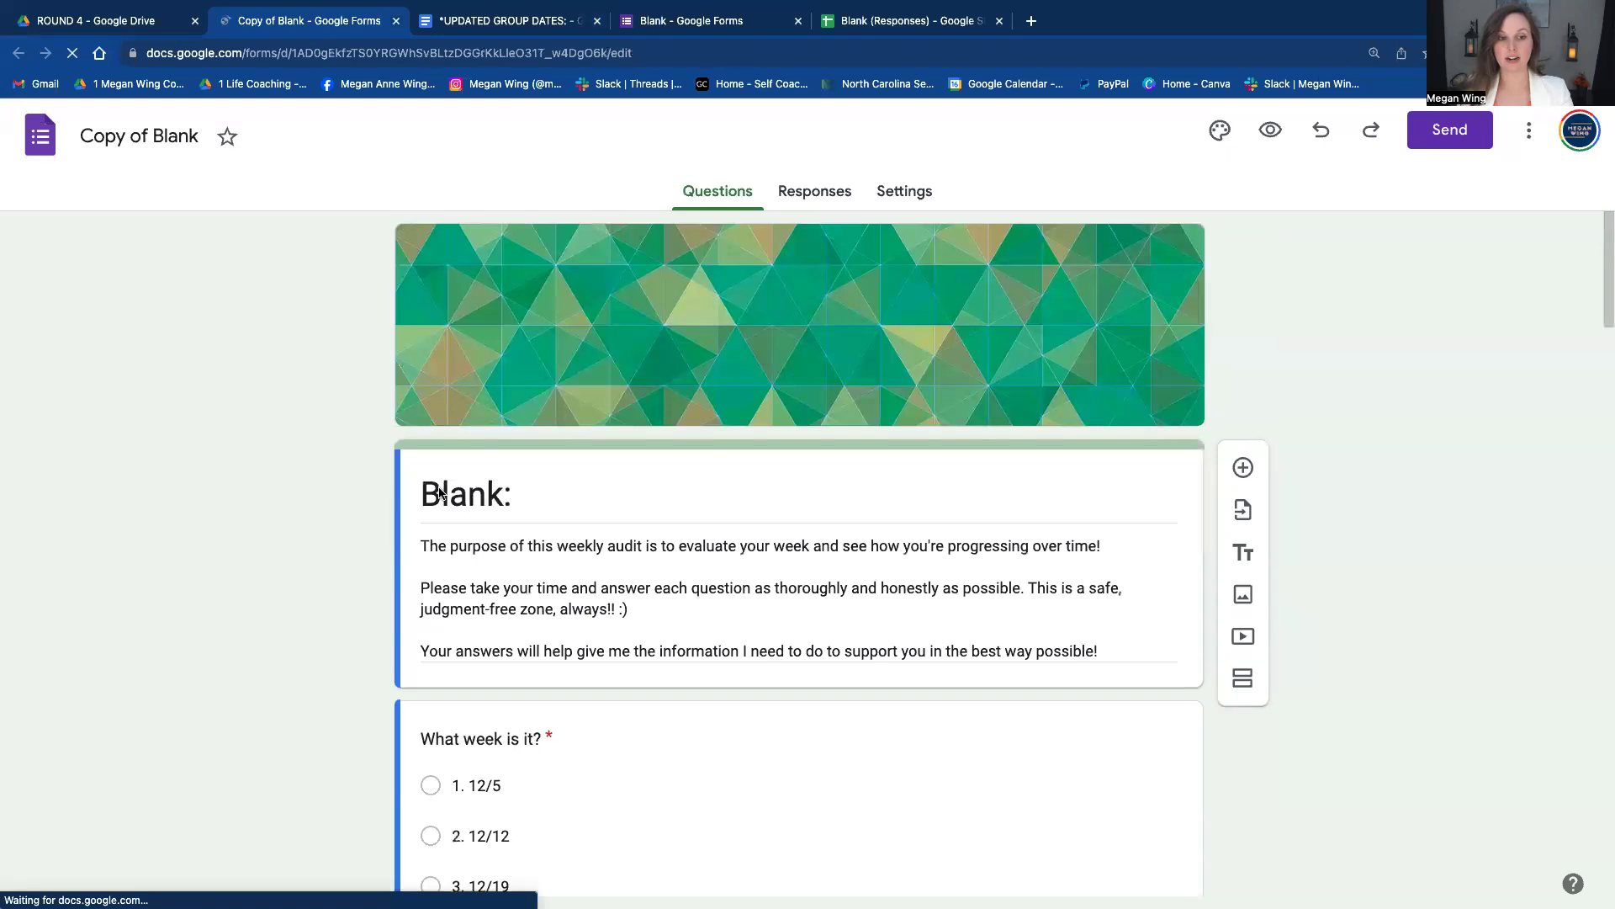
double_click(440, 492)
text(Megs:)
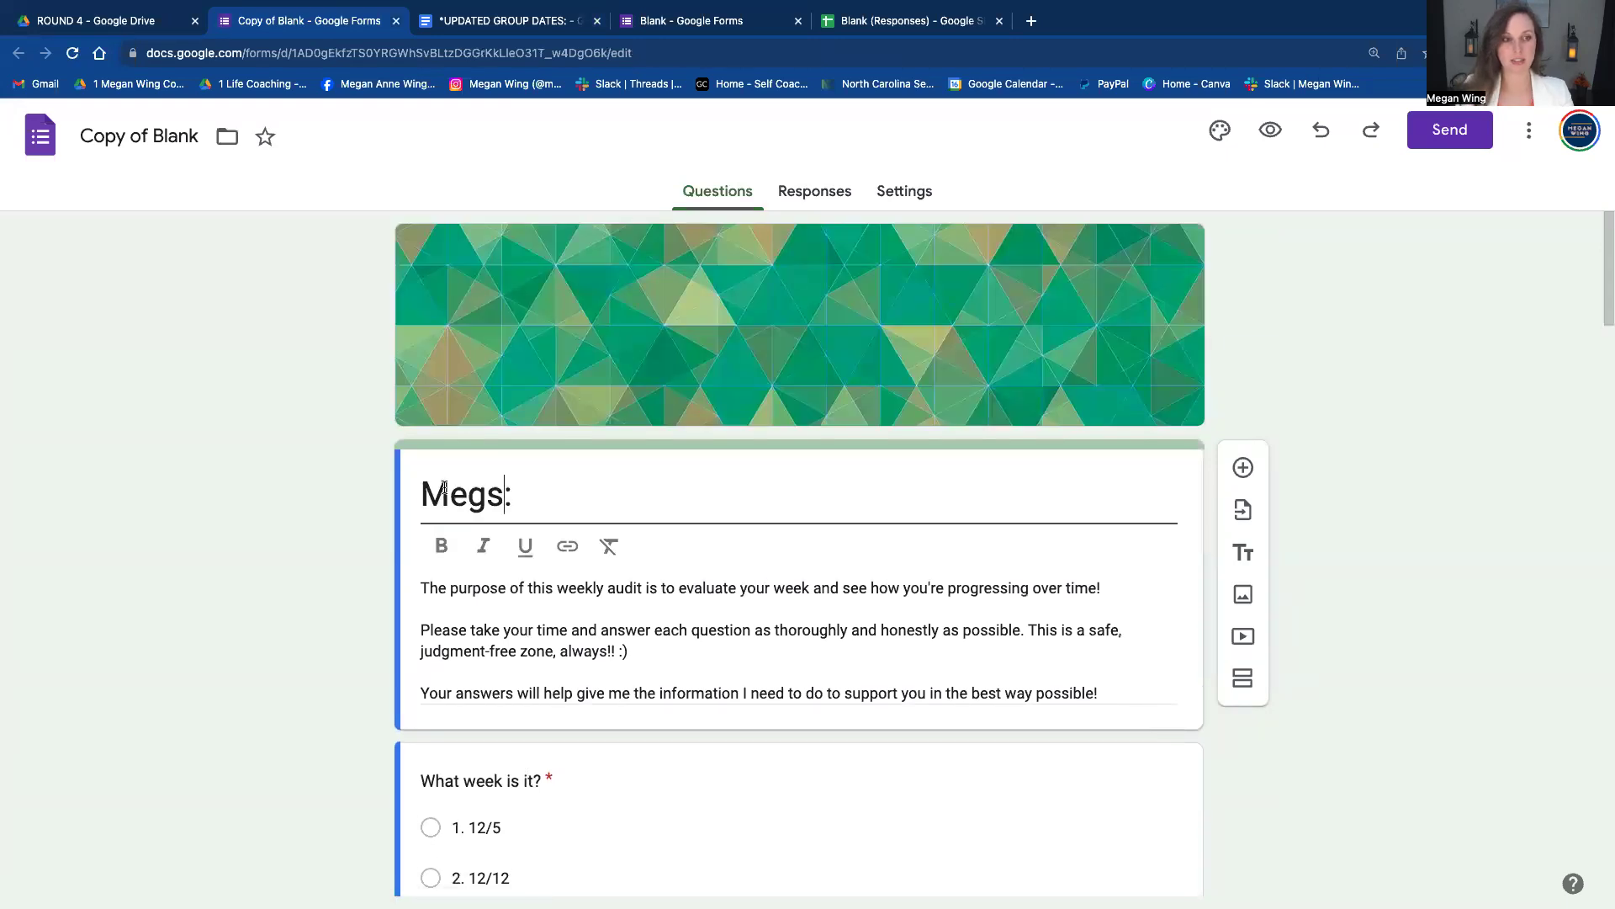
- Rename the copied form file to the member's name and open its Responses view
double_click(152, 135)
key(super+a)
text(Mg)
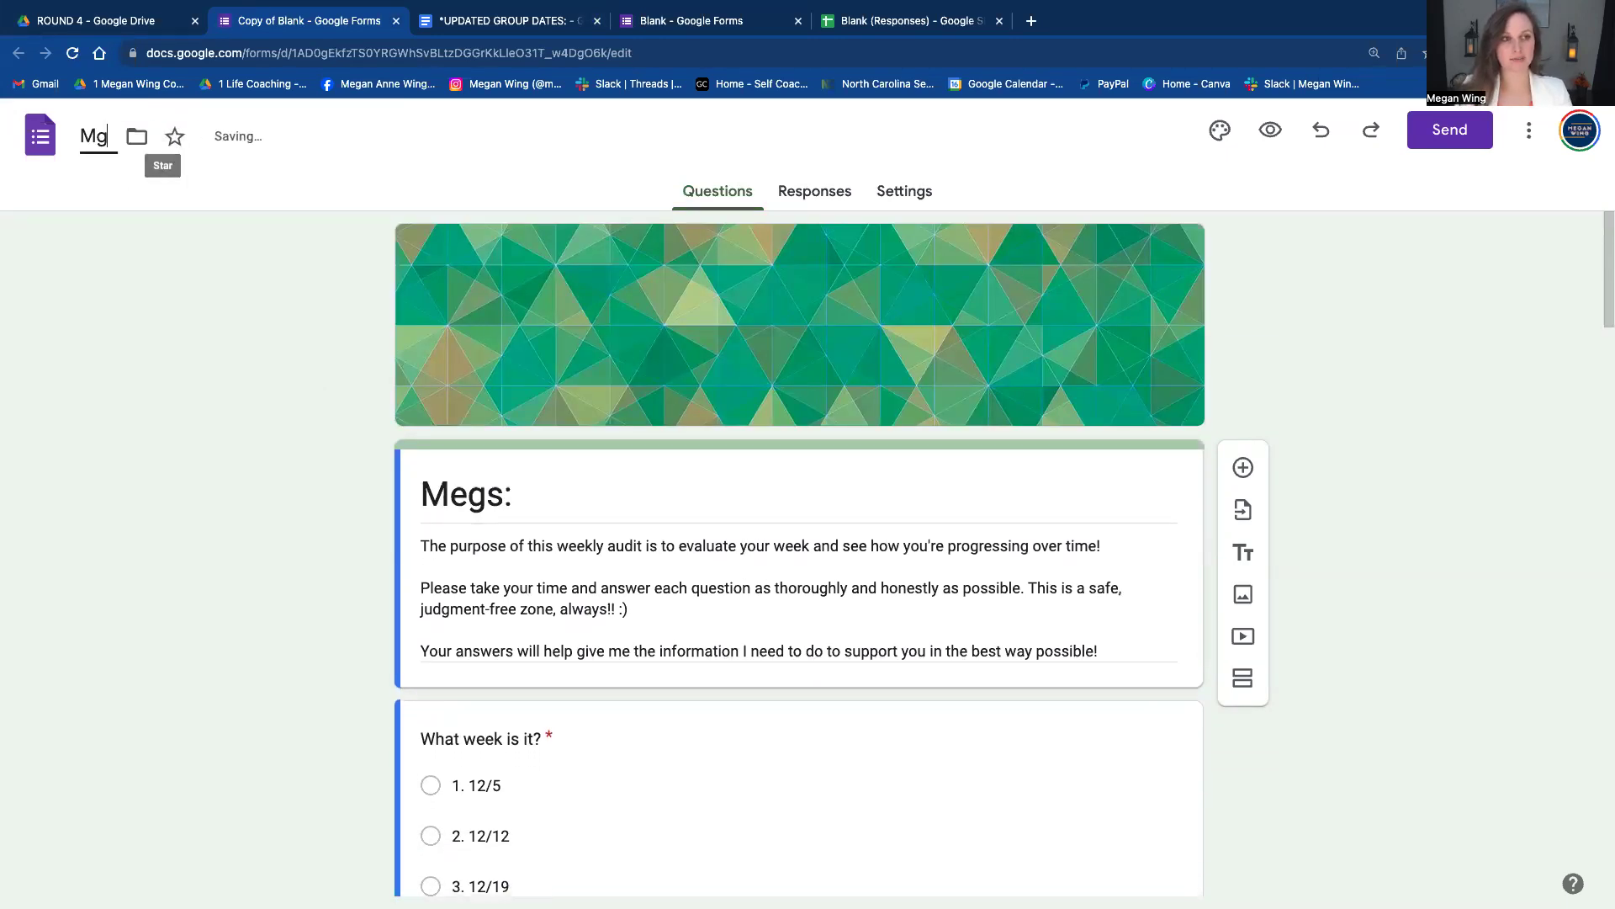
key(BackSpace)
text(egs)
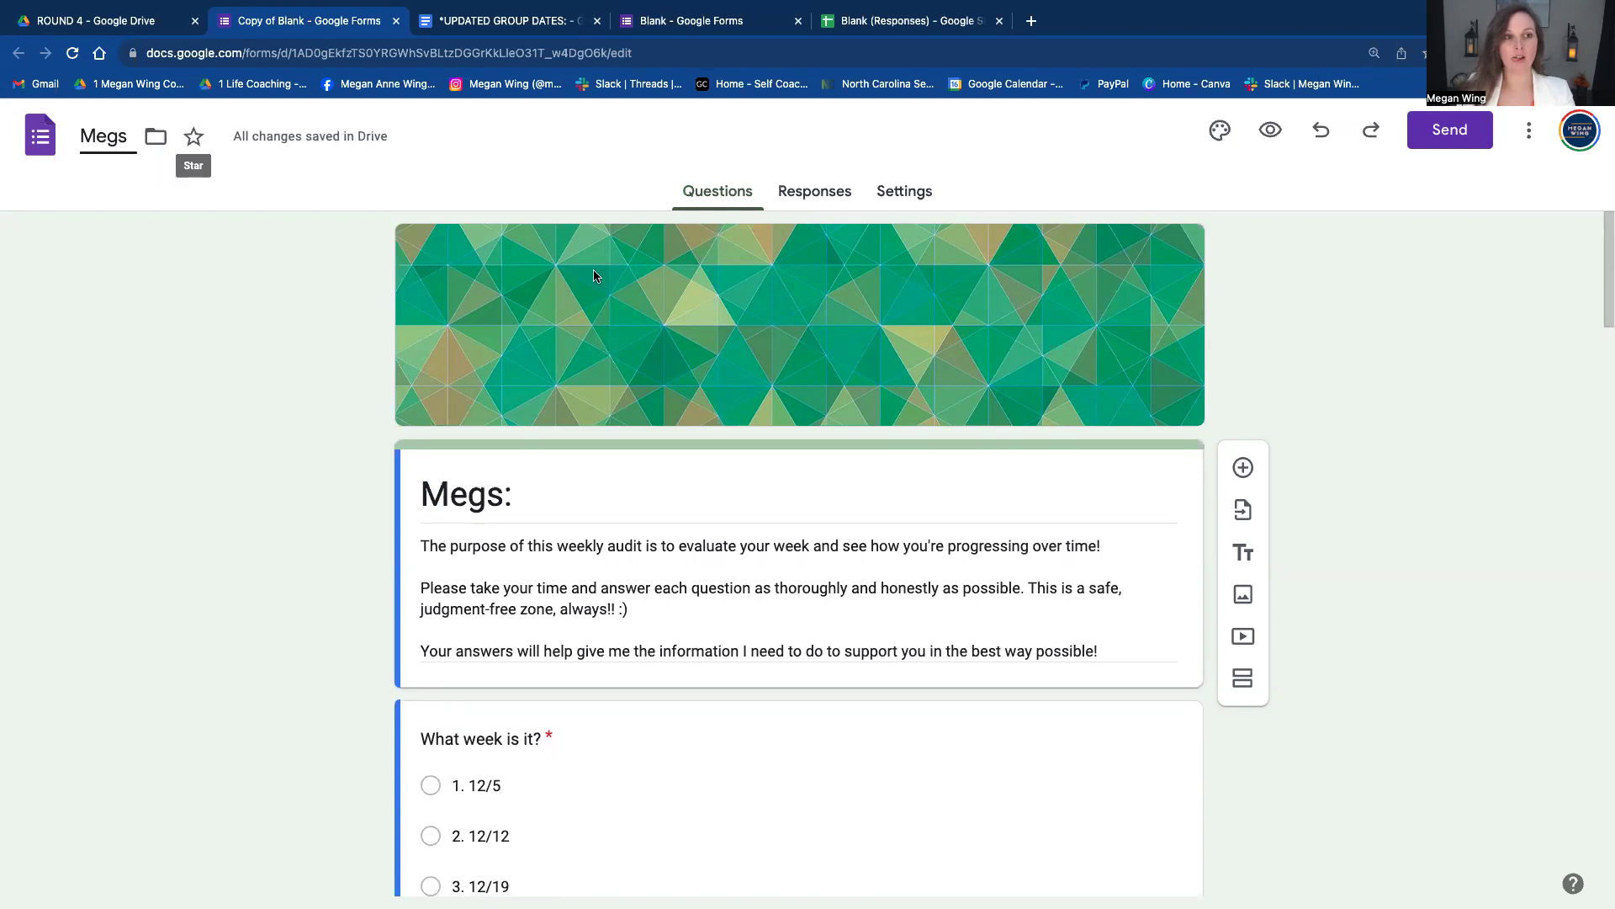
key(Return)
click(815, 193)
- Create a new responses spreadsheet for the renamed copy and undo the stray edit to its Timestamp header
click(1105, 280)
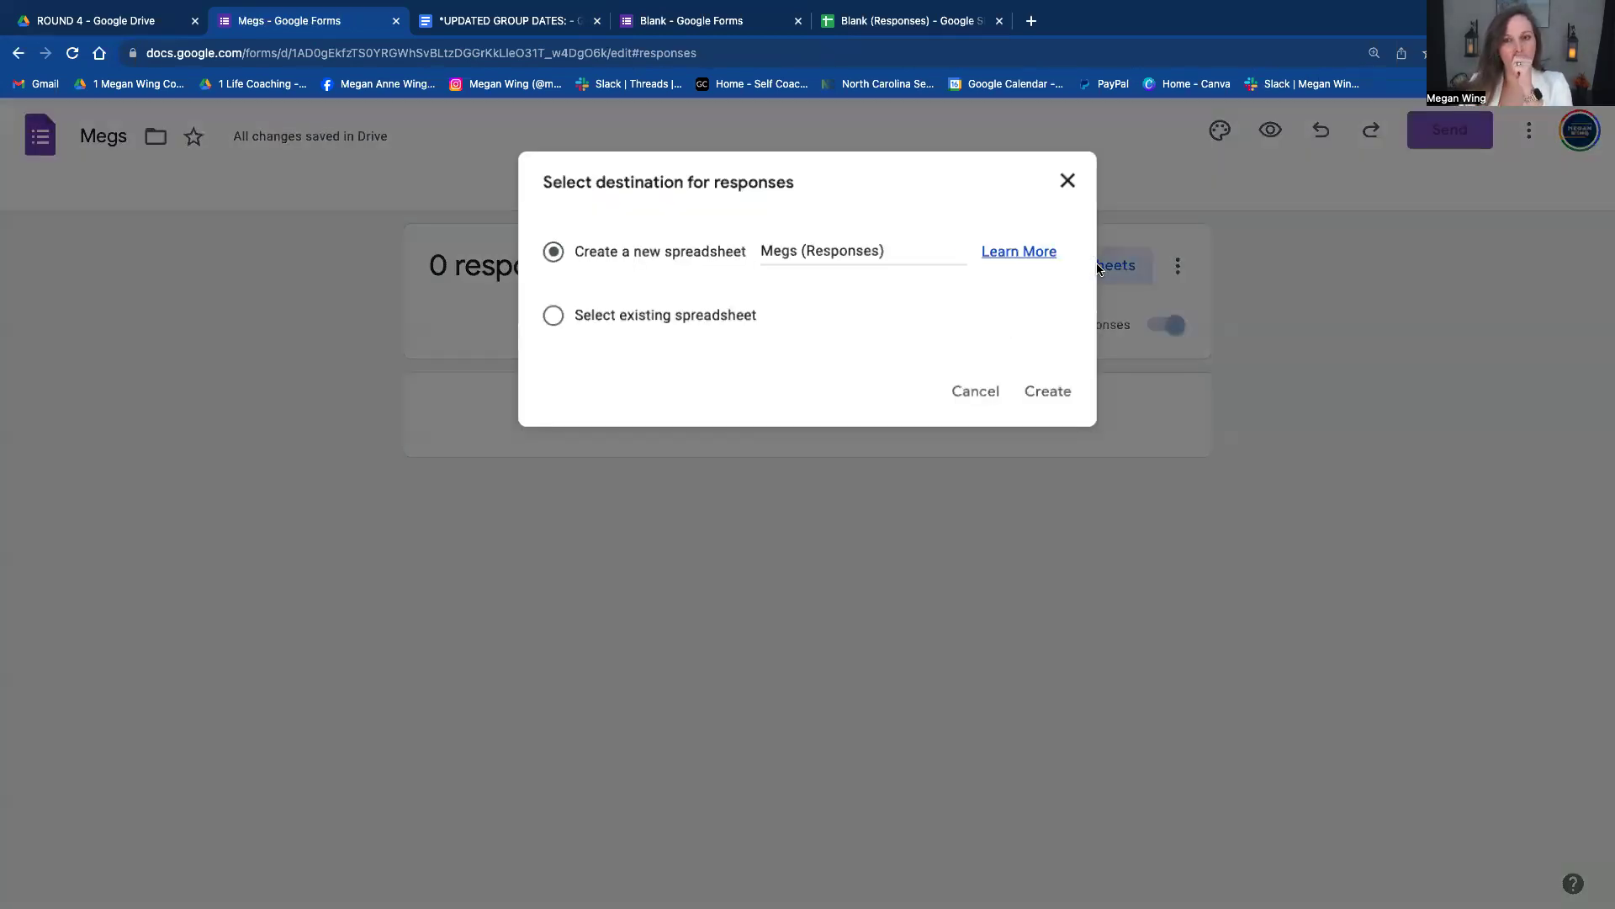
click(1051, 392)
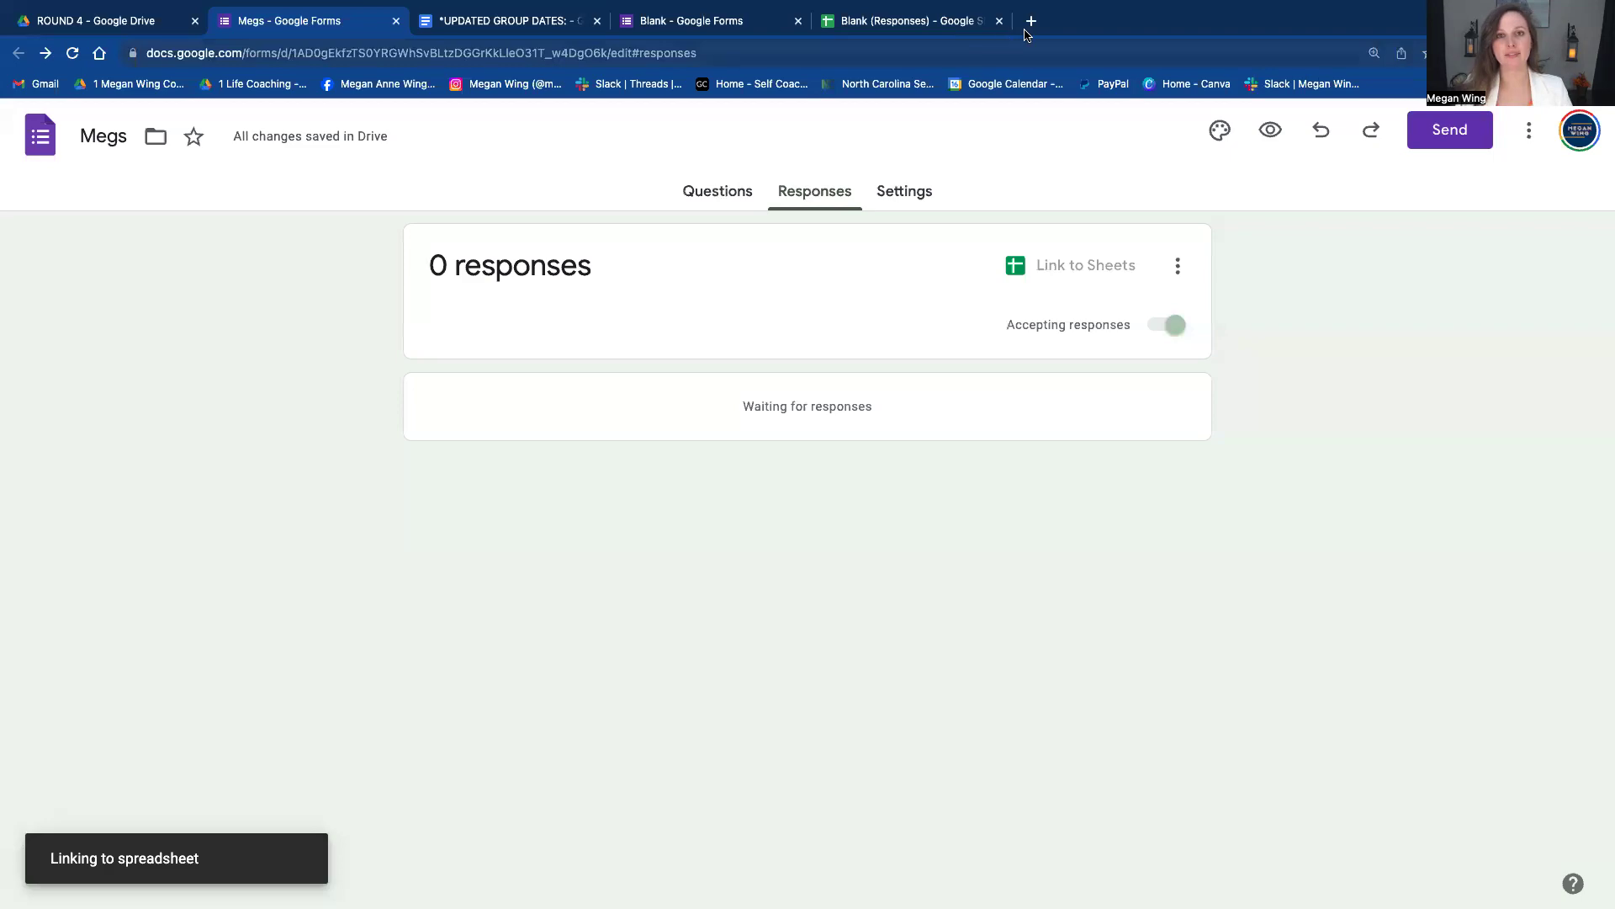
click(1028, 30)
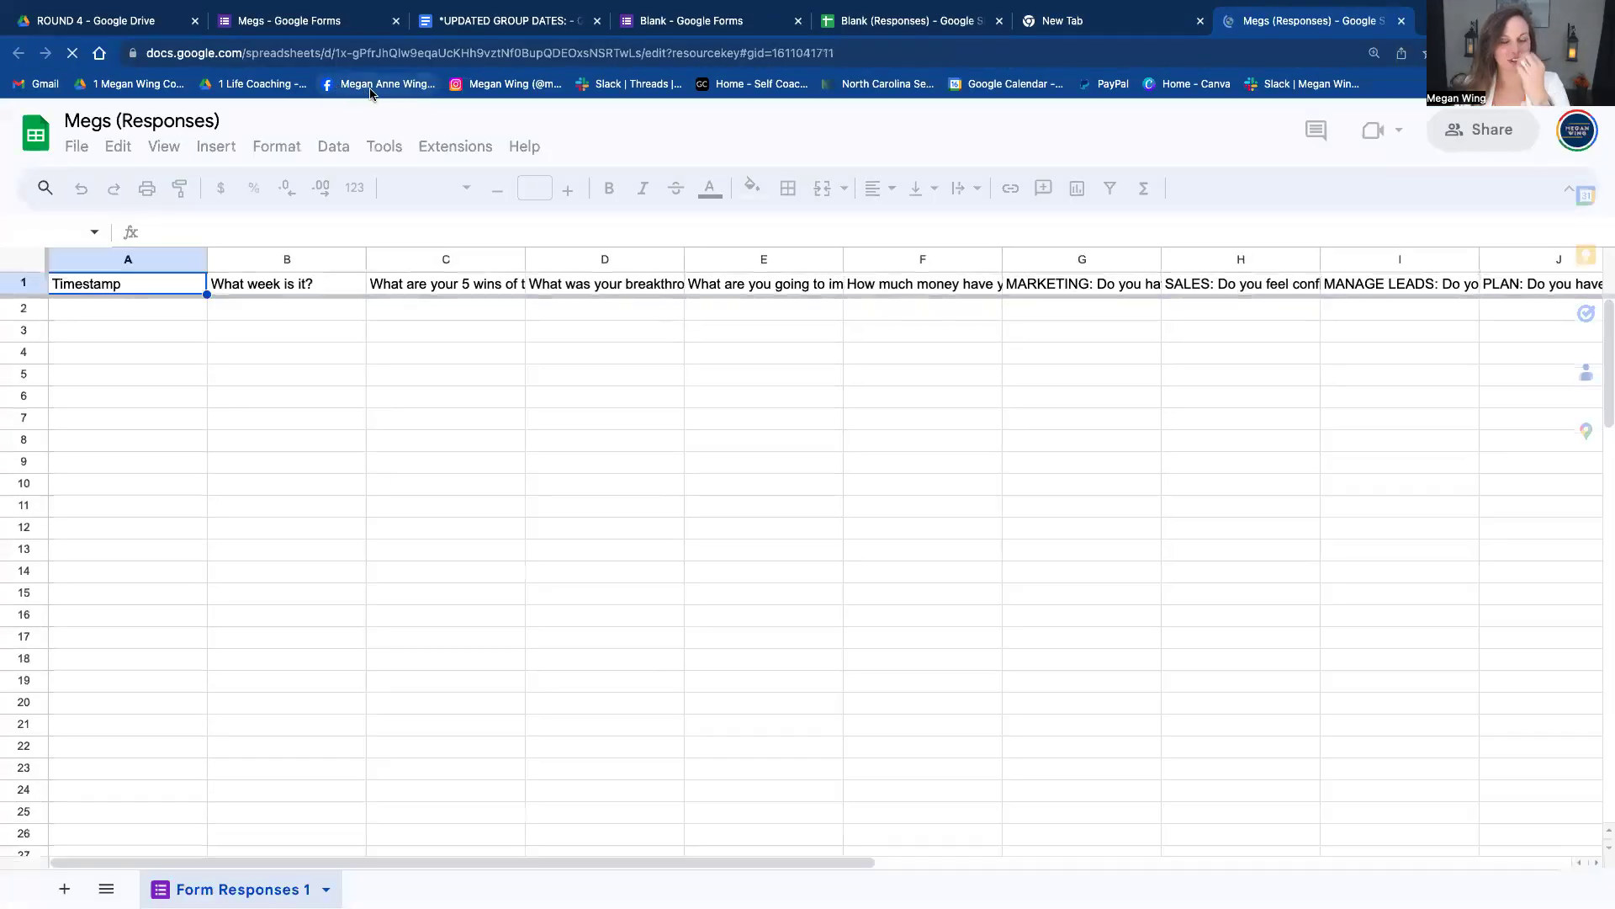
text(t)
click(426, 384)
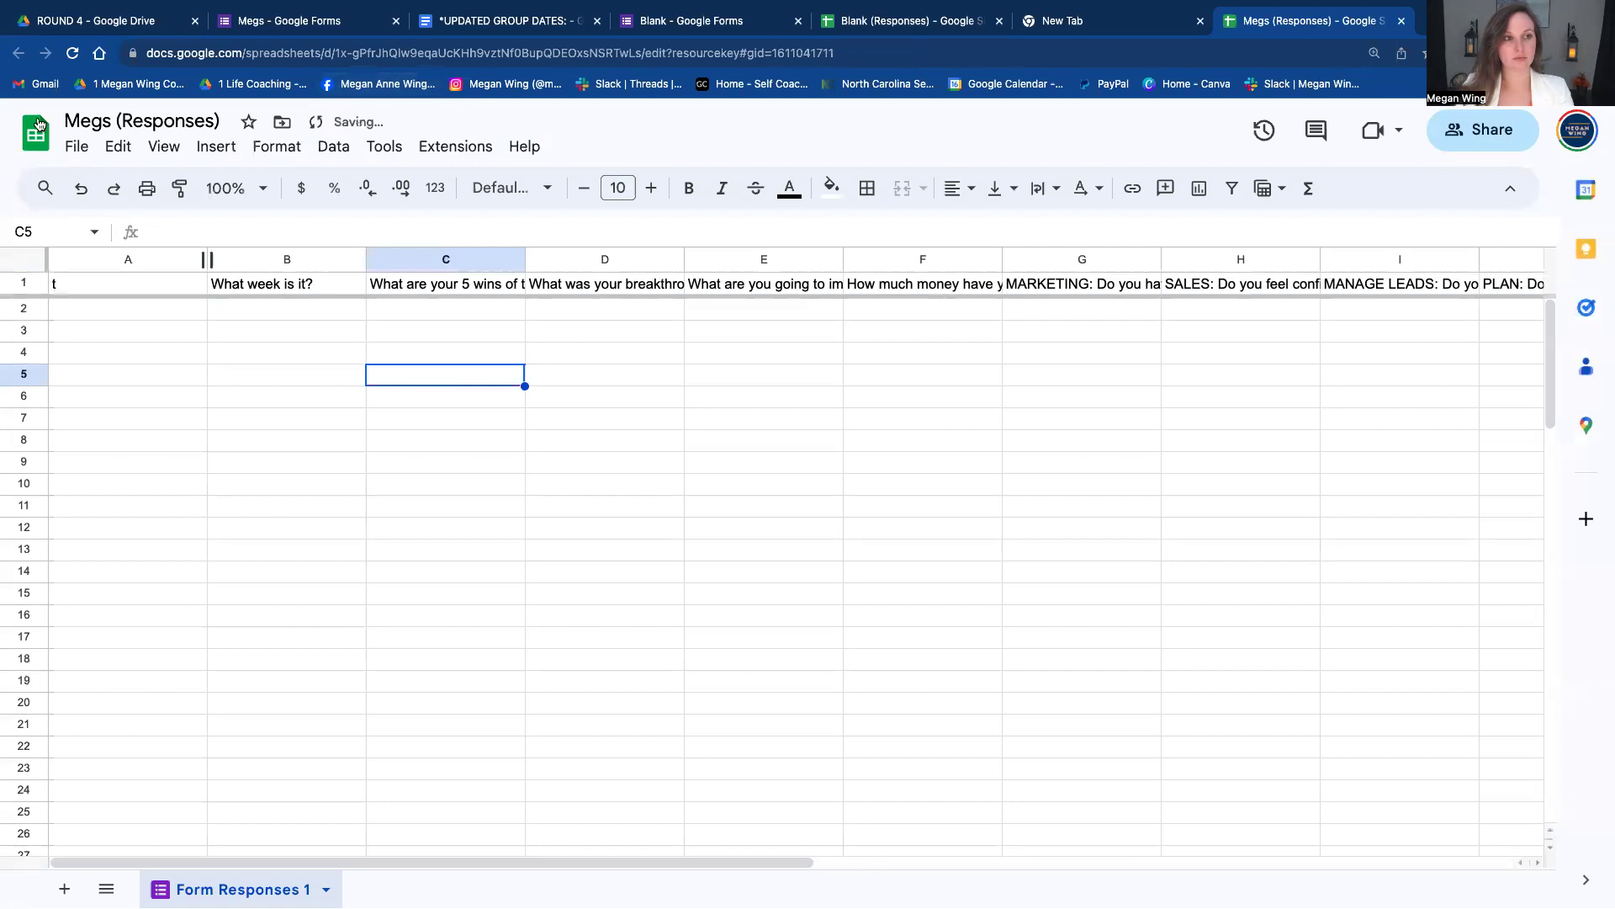
click(81, 185)
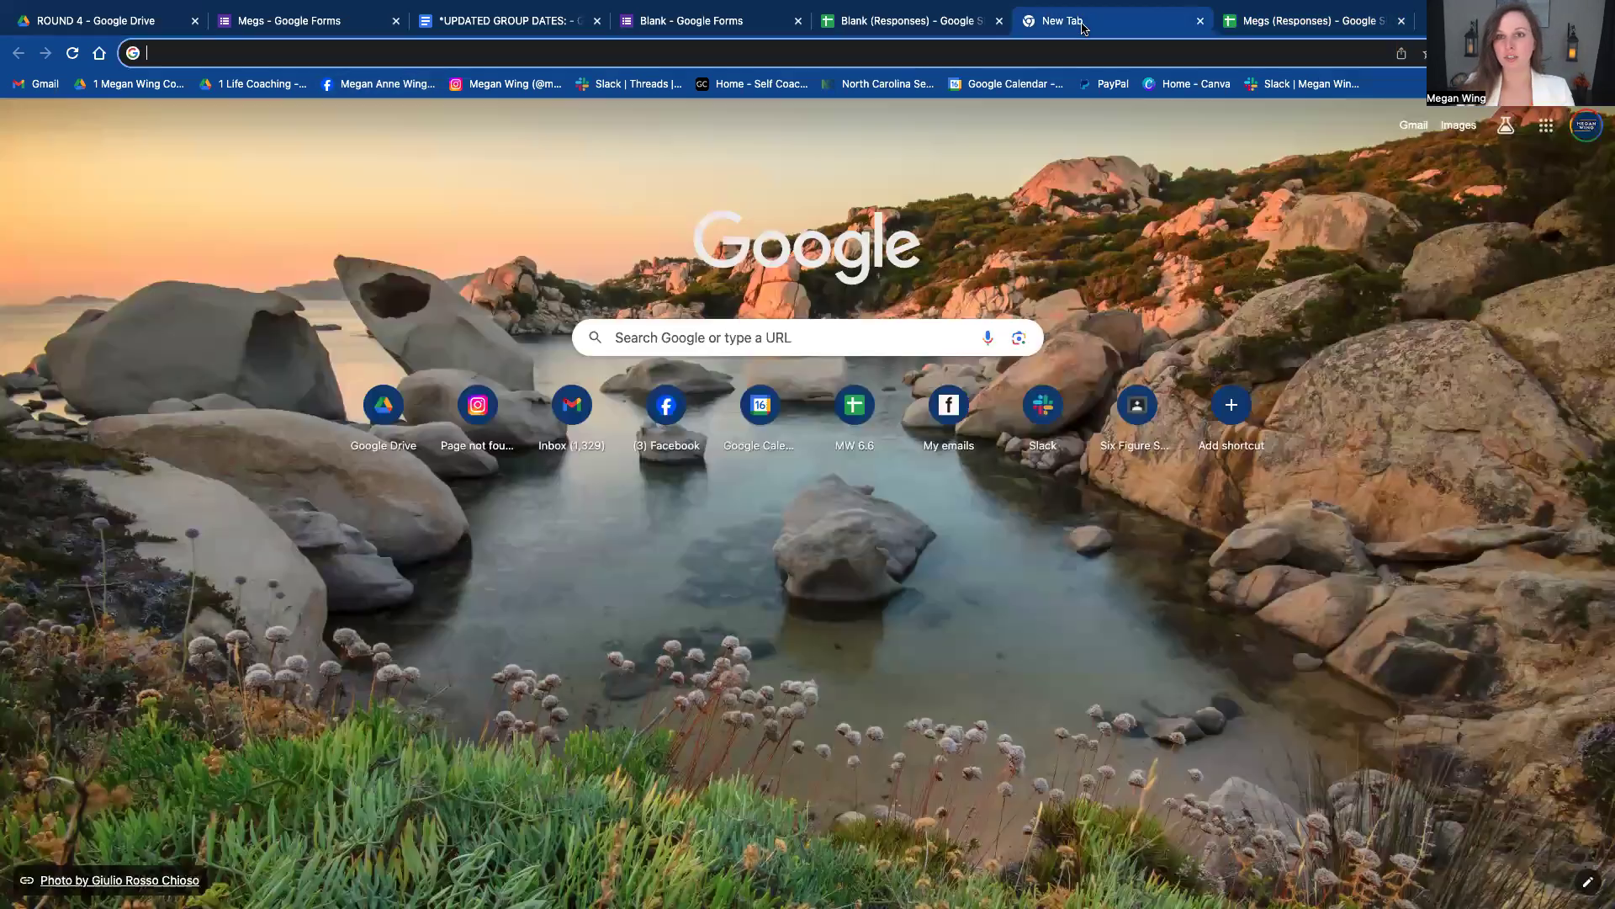
- In the Classroom class's Classwork, create a Material for all students titled with the member's name
click(1039, 21)
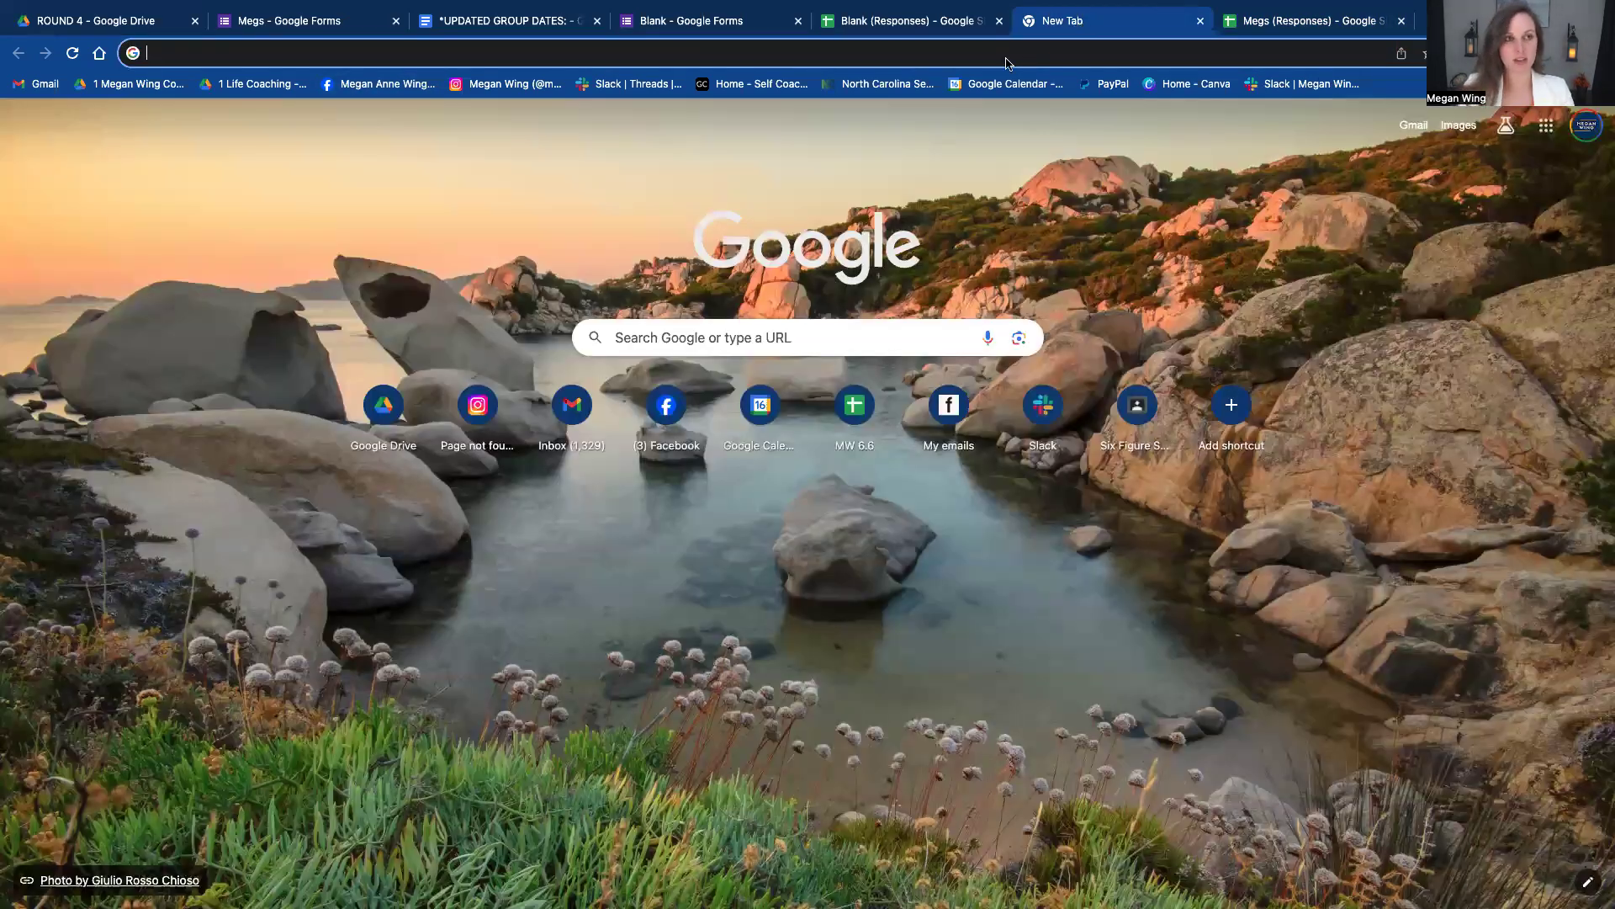
text(the)
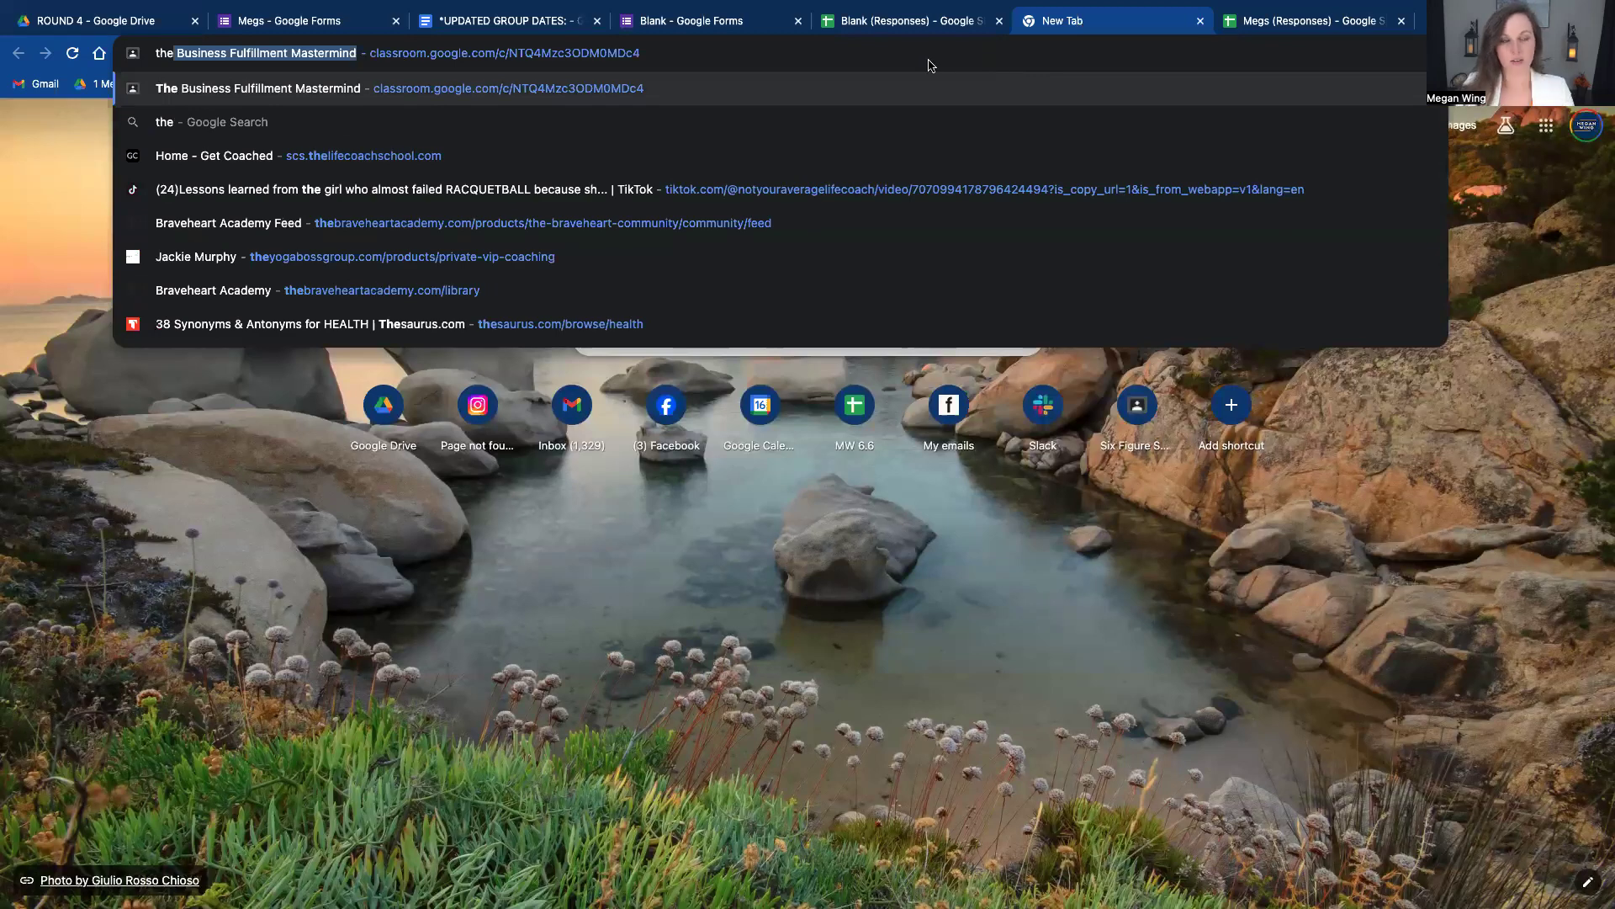
key(Return)
click(405, 174)
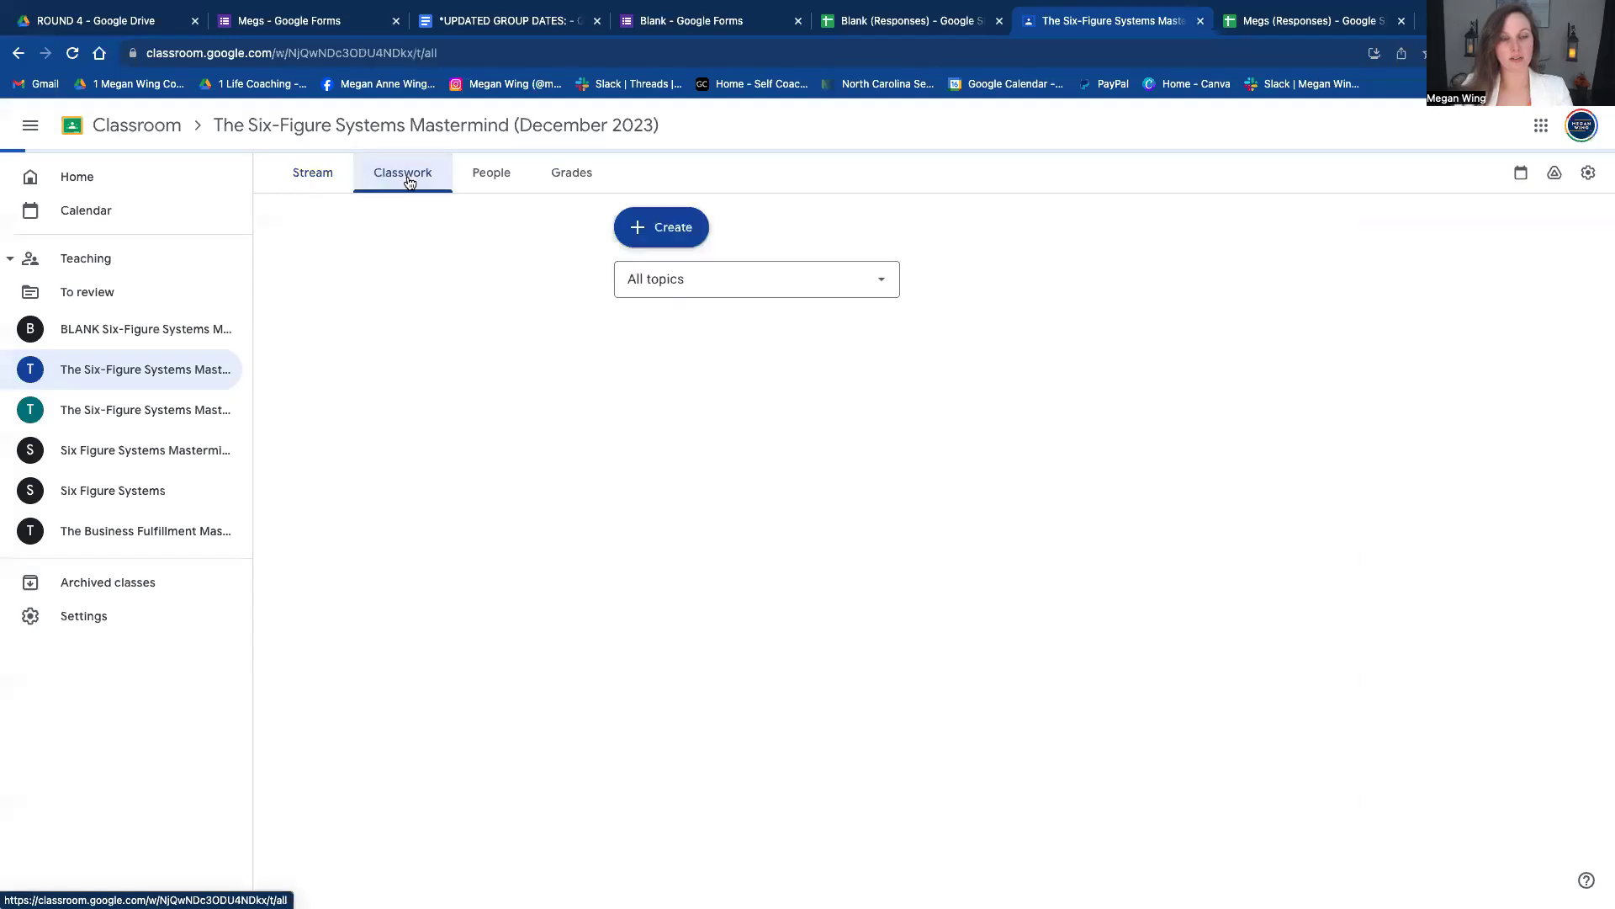
click(661, 227)
click(737, 389)
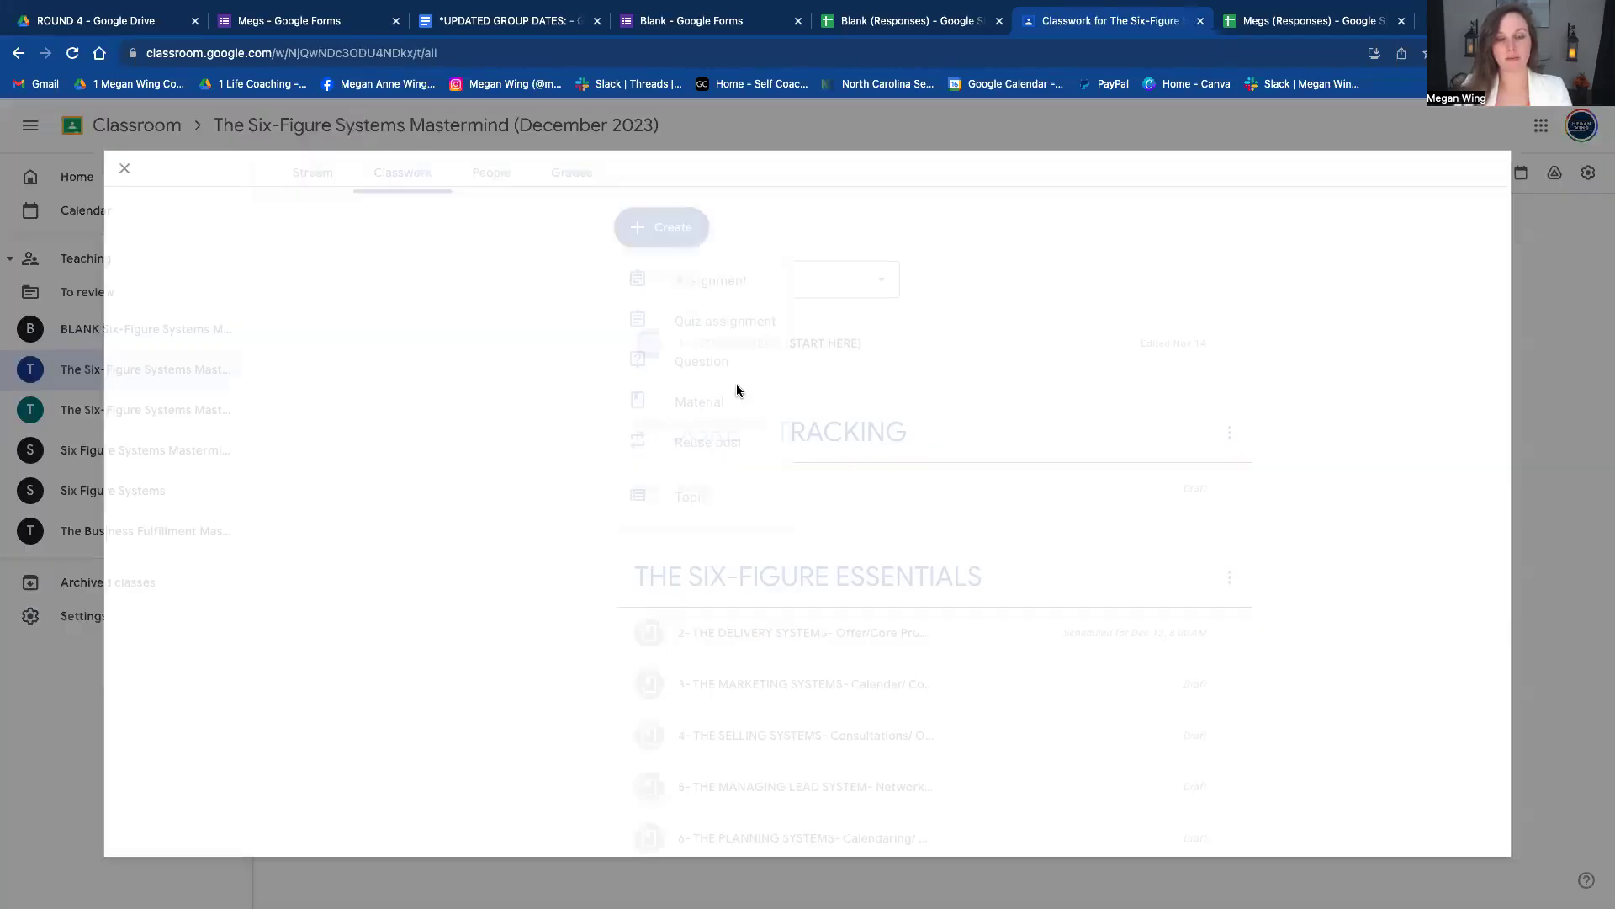
text(MEG)
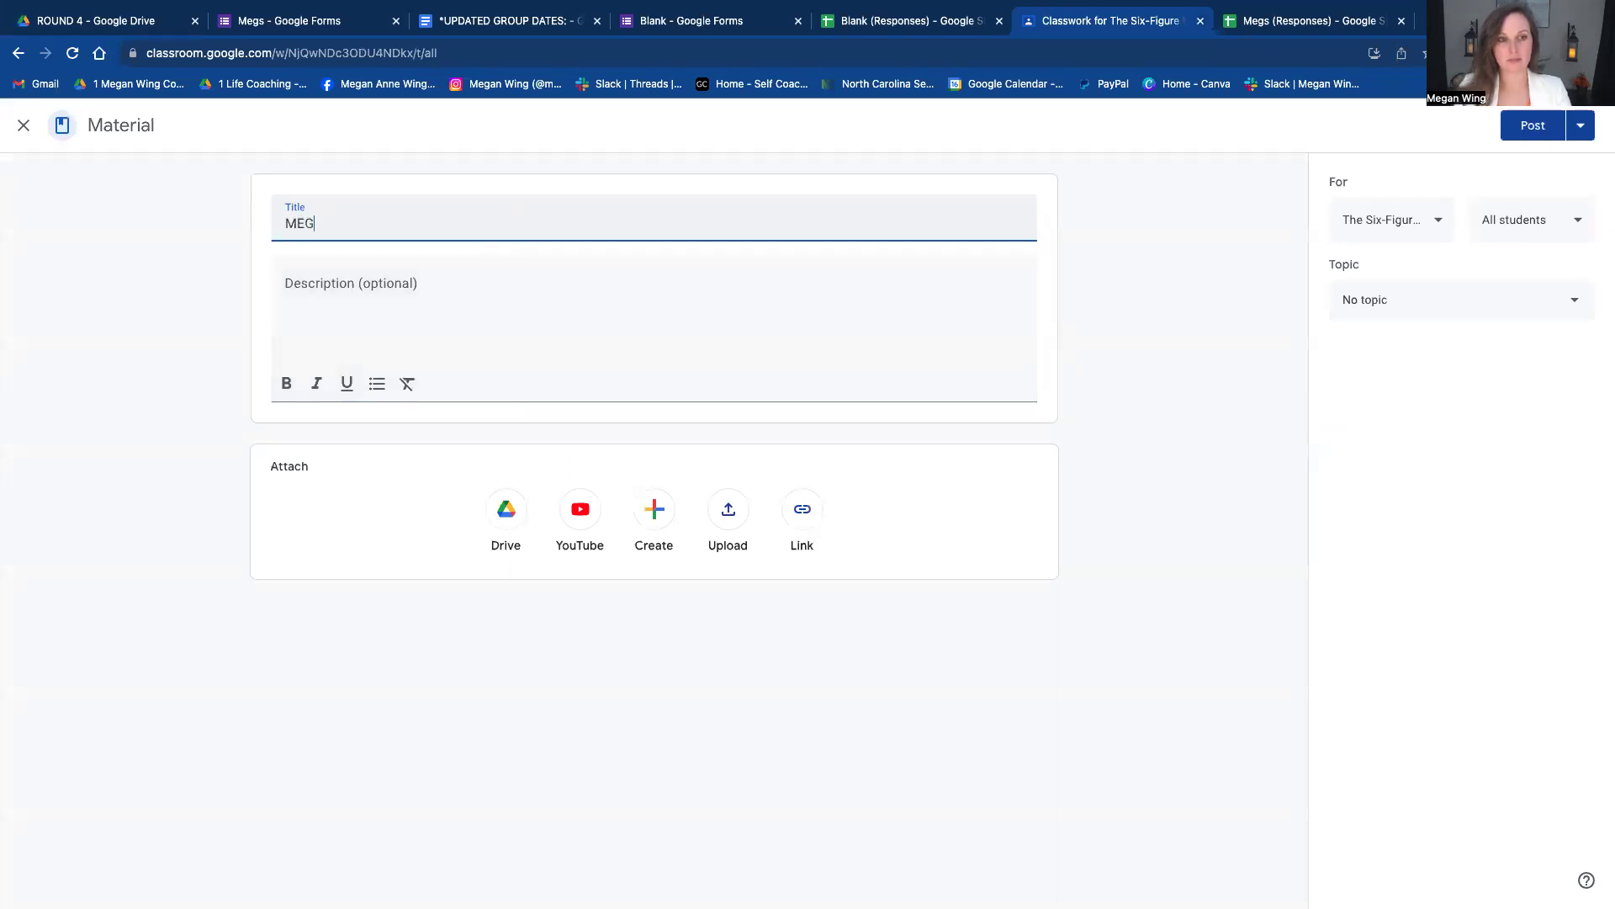
text(S)
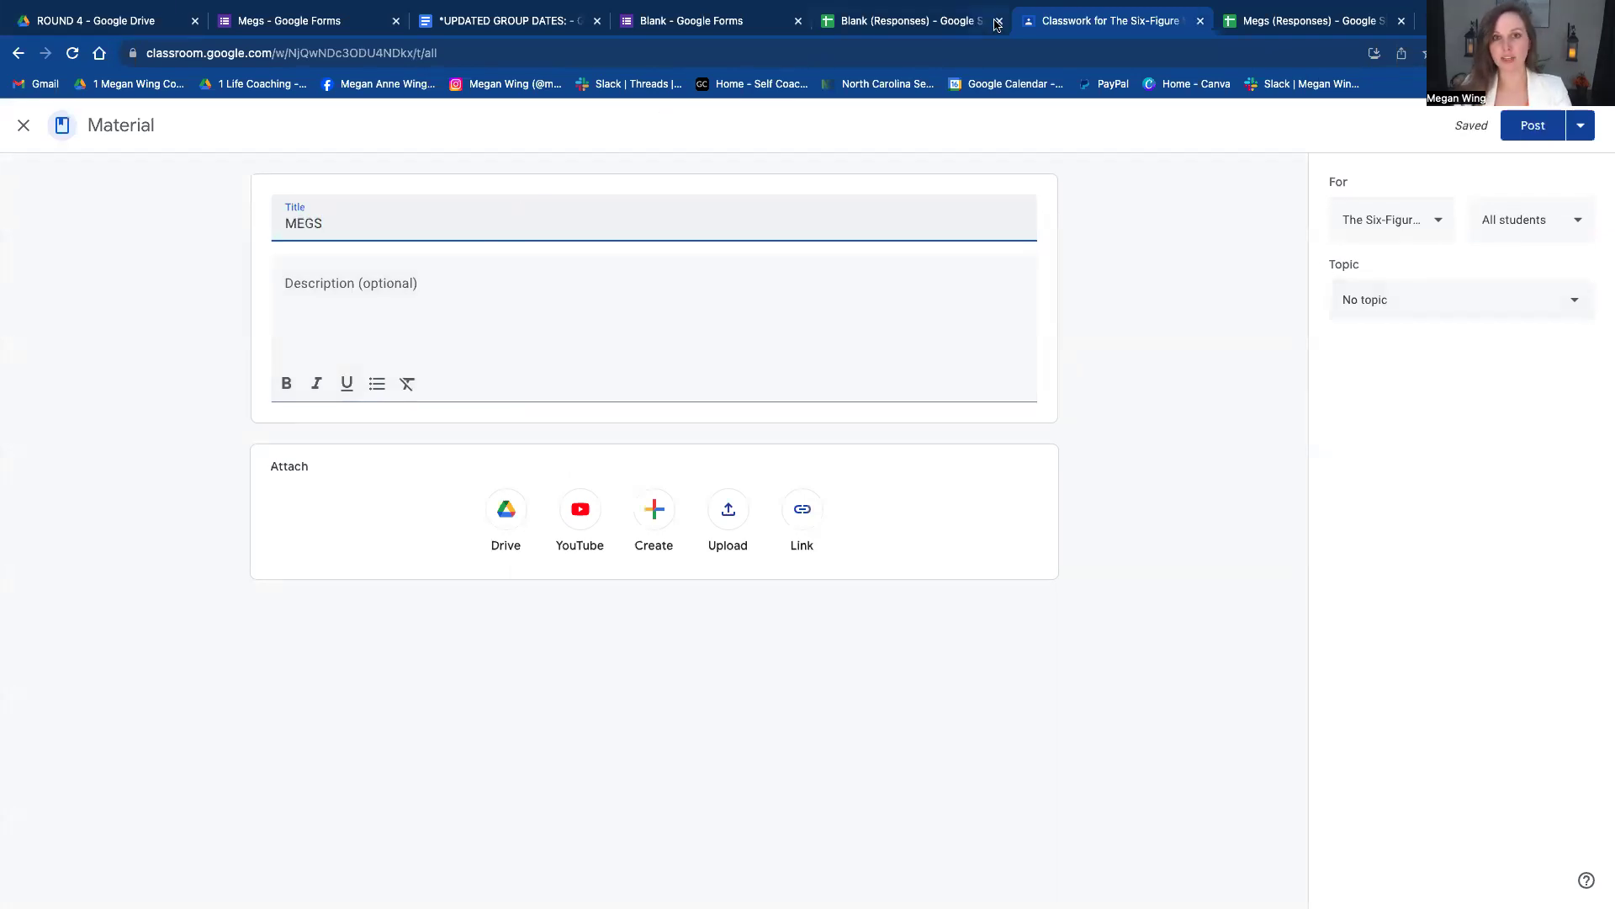
- Check the Blank (Responses) sharing settings and the Blank form's responses page
click(943, 23)
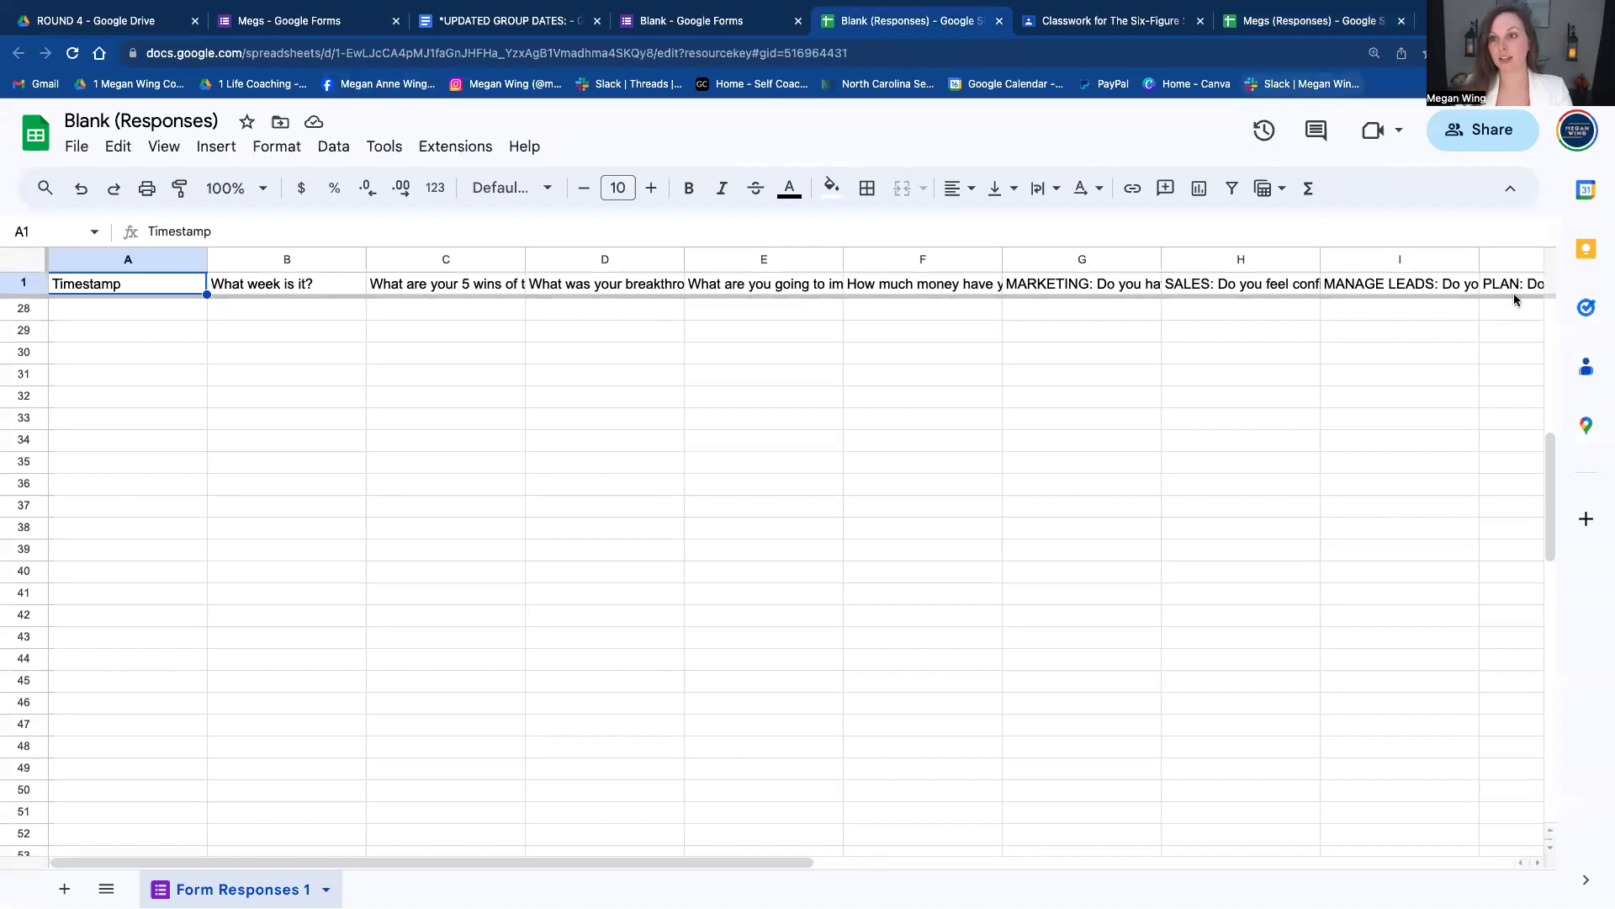
click(1478, 131)
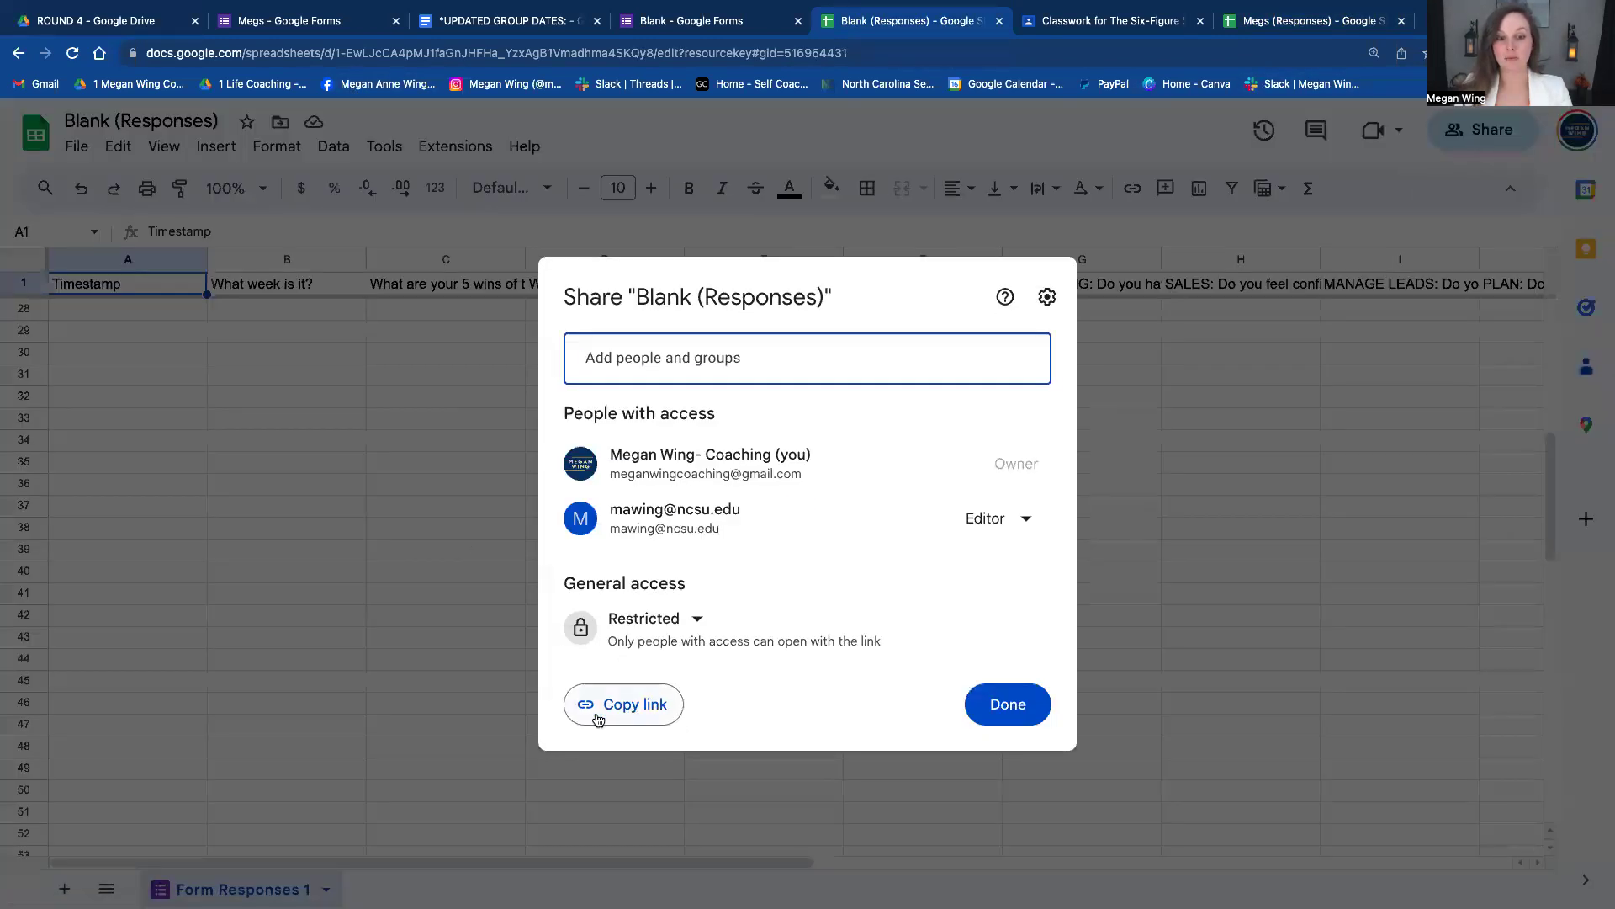
click(1181, 376)
click(688, 67)
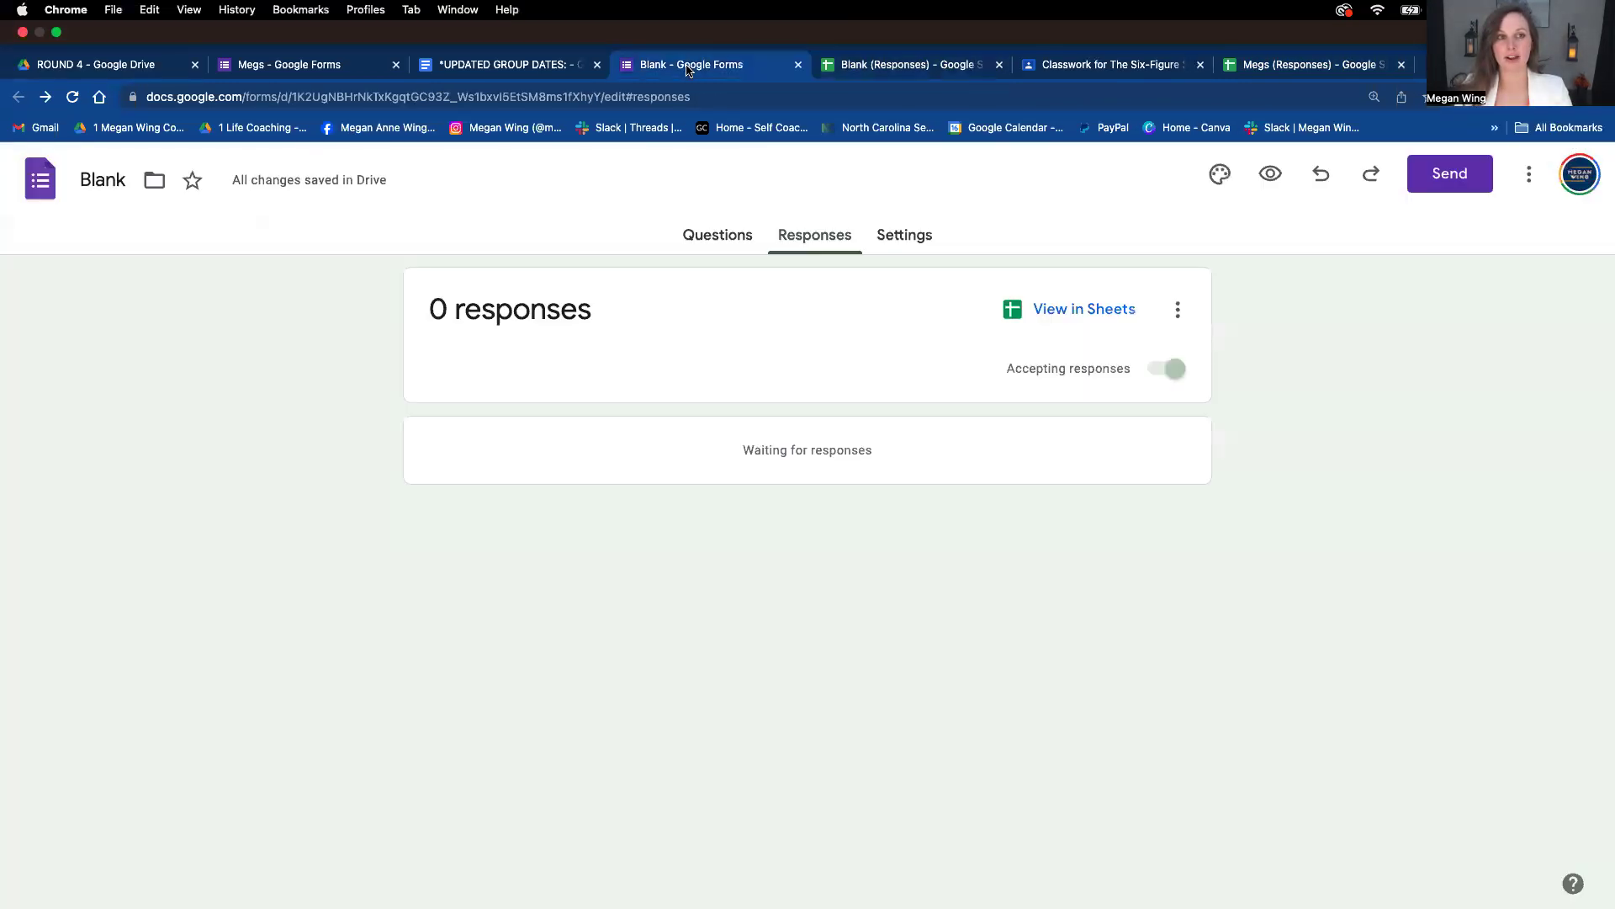
- Copy the member's form respondent link from its Send dialog
click(250, 74)
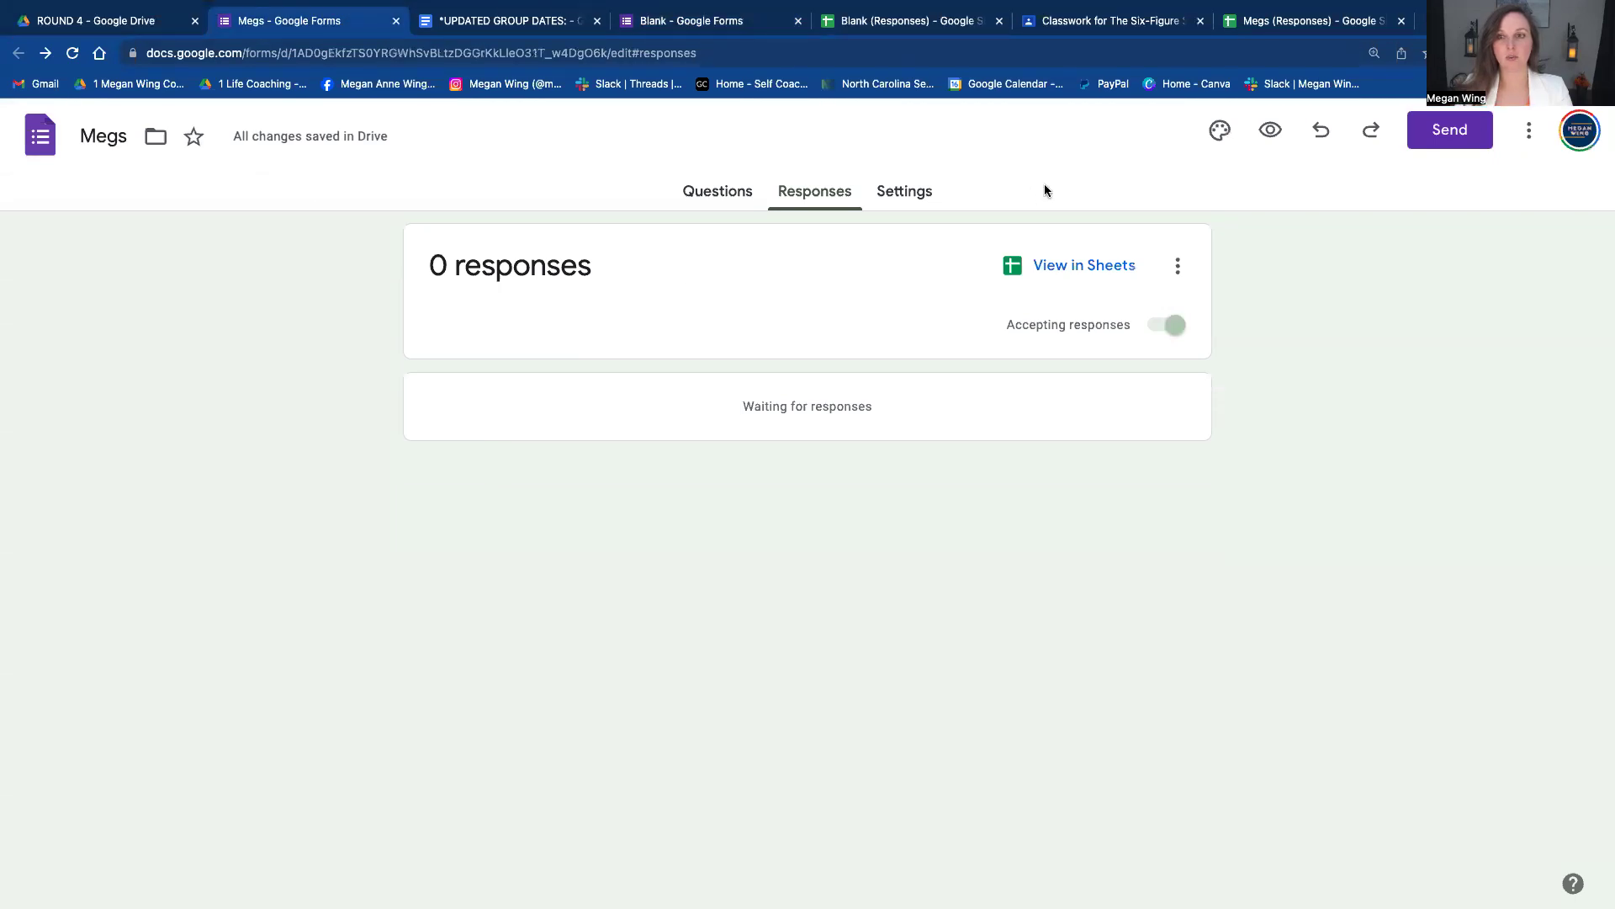
click(1443, 136)
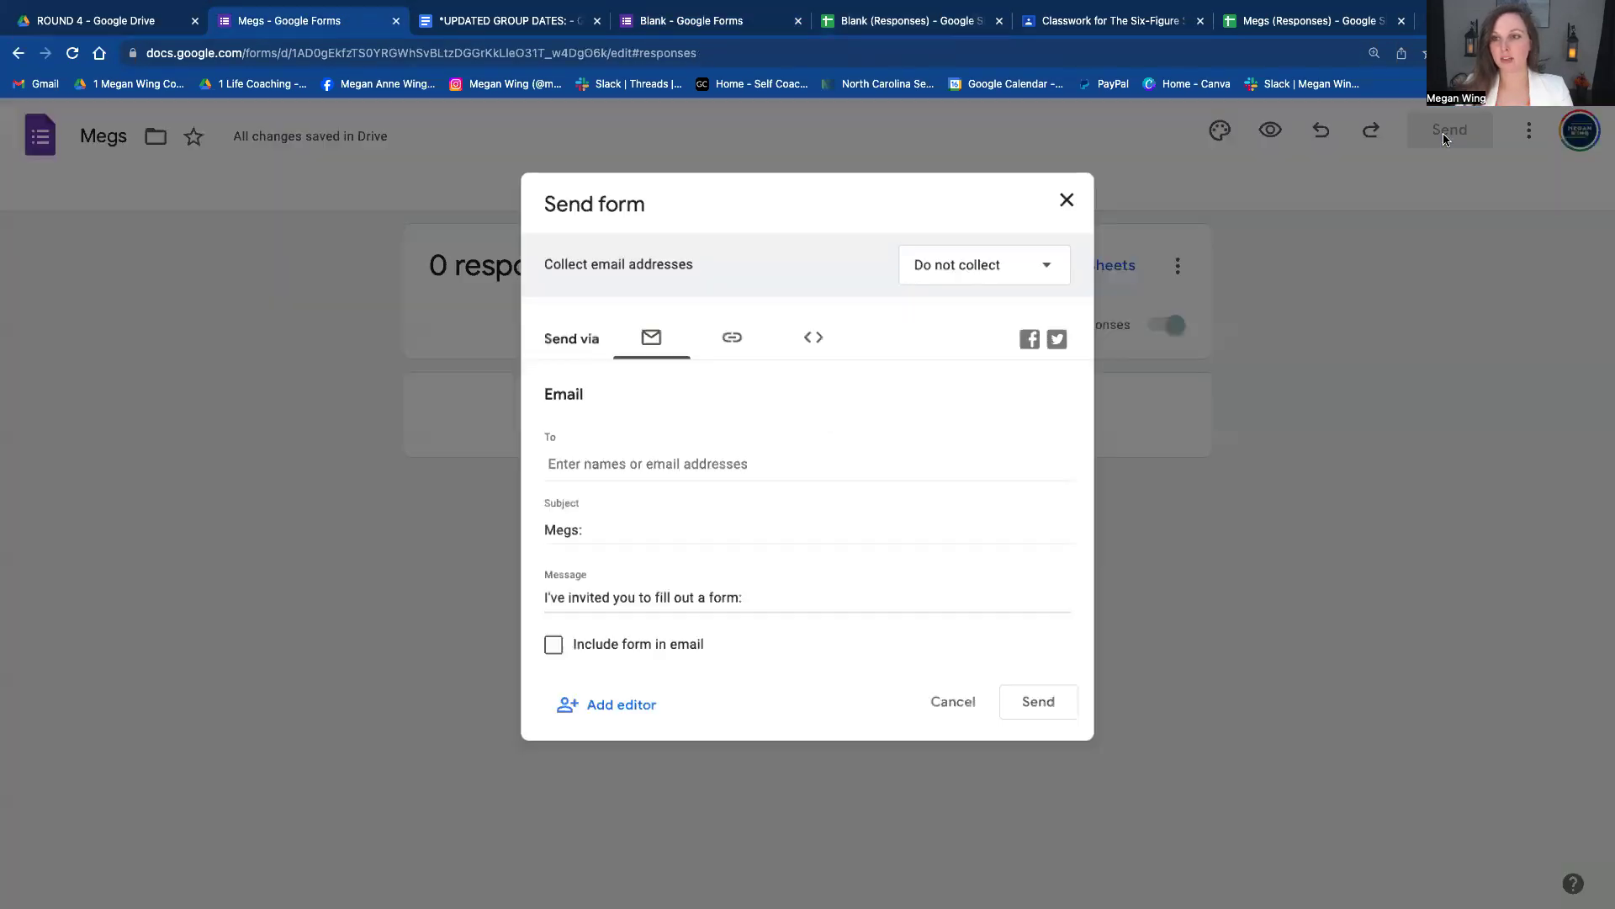
click(727, 330)
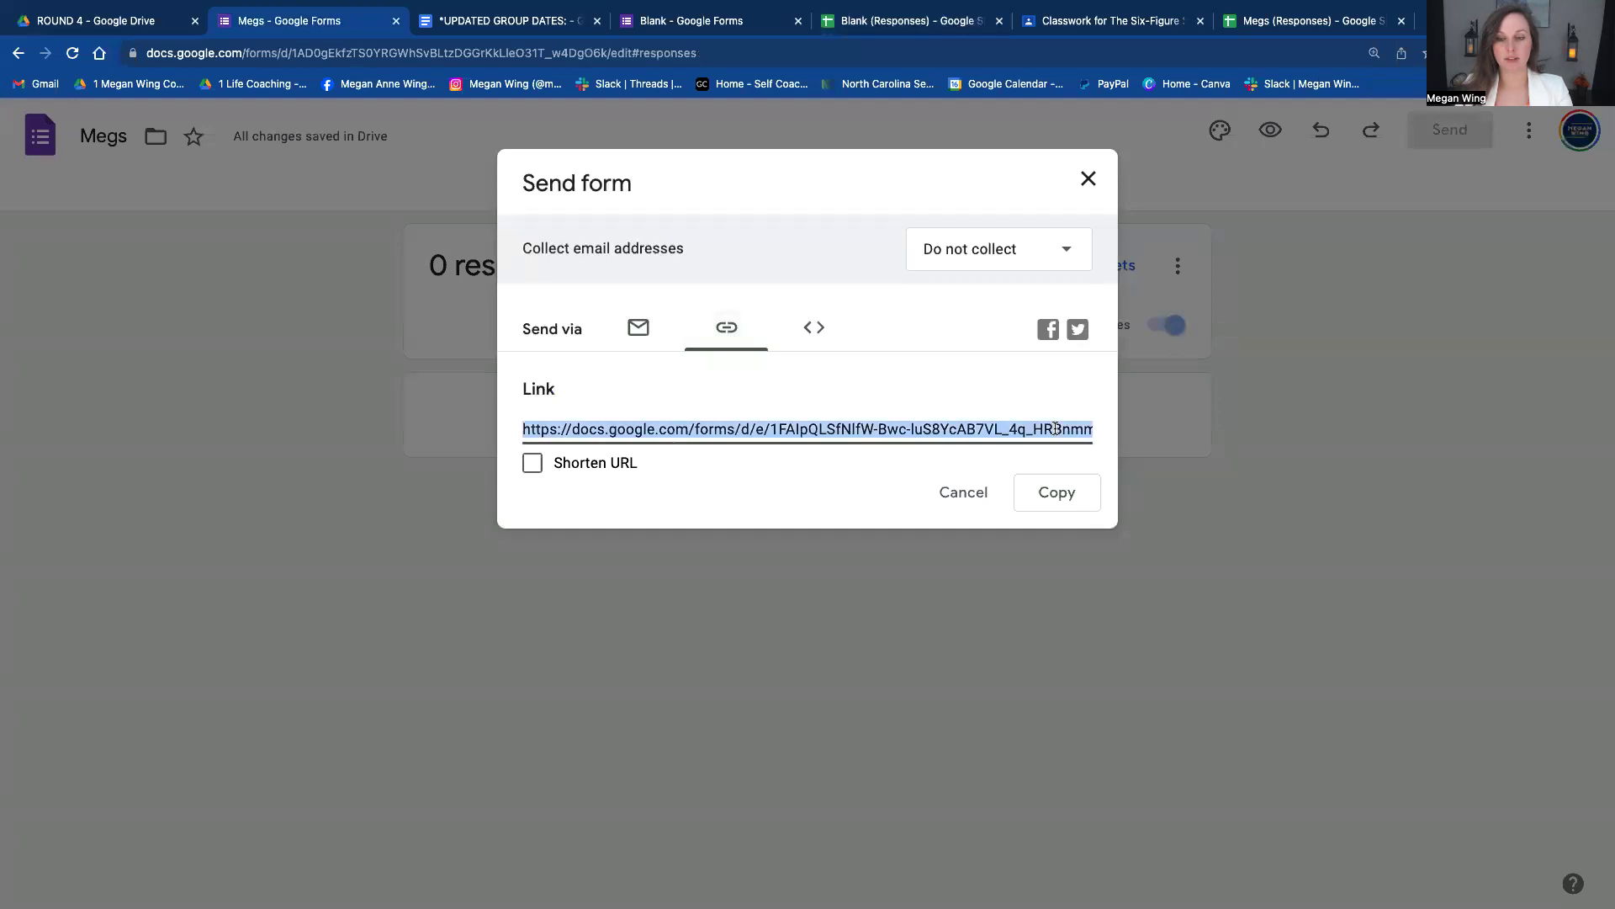
click(1053, 491)
- Write 'FORM:' with the pasted form link and an empty 'SPREADSHEET:' line in the MEGS description
click(1069, 20)
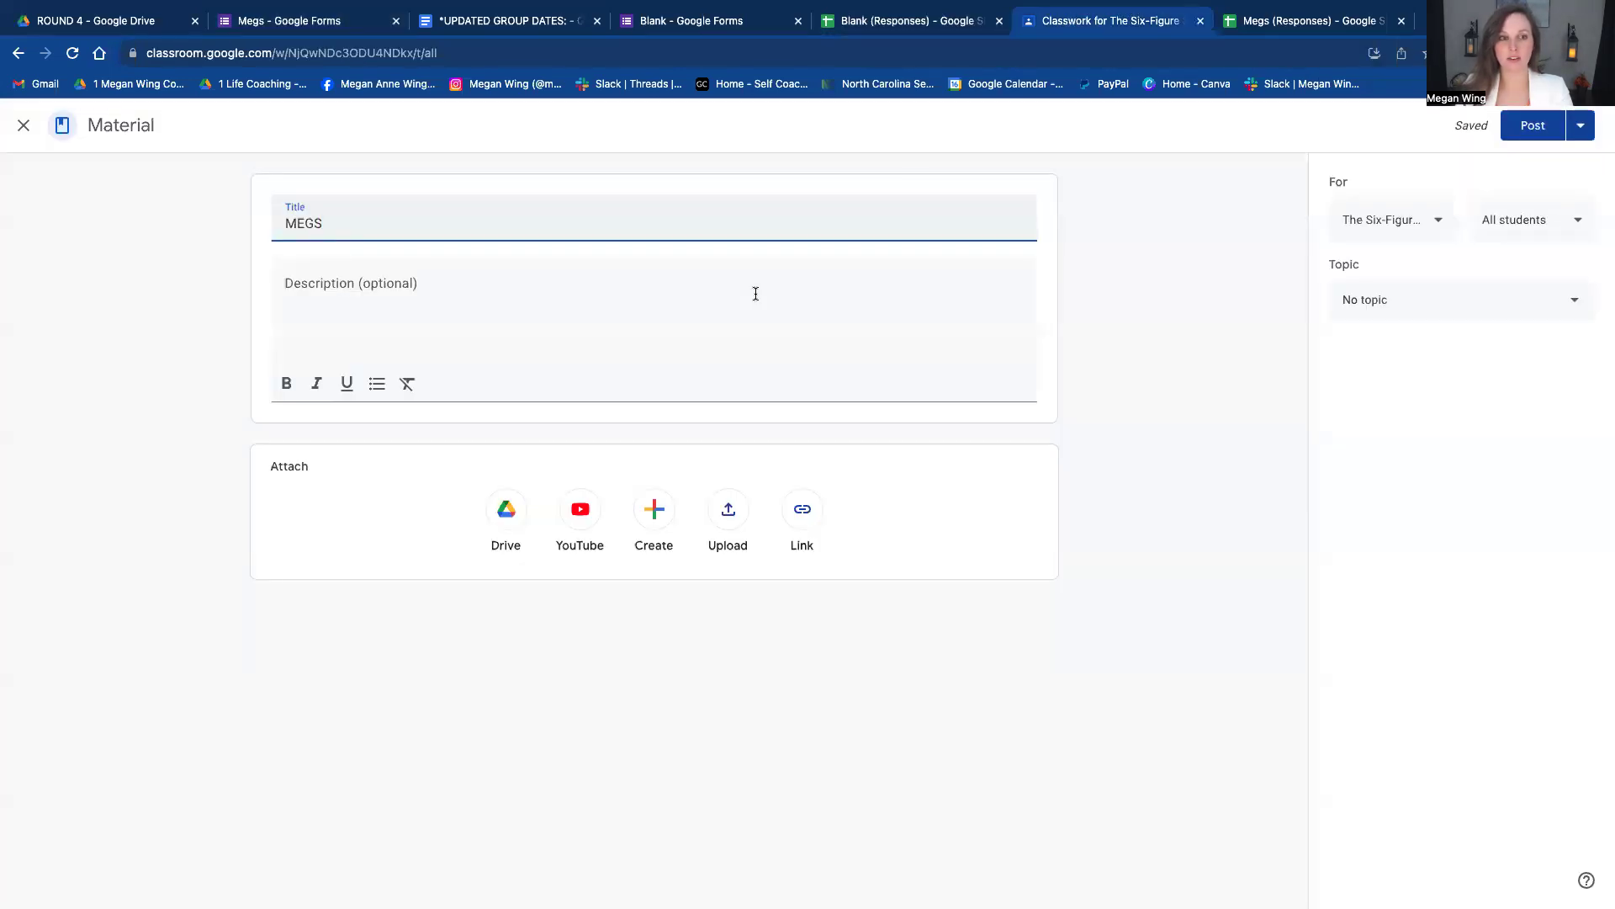
click(703, 300)
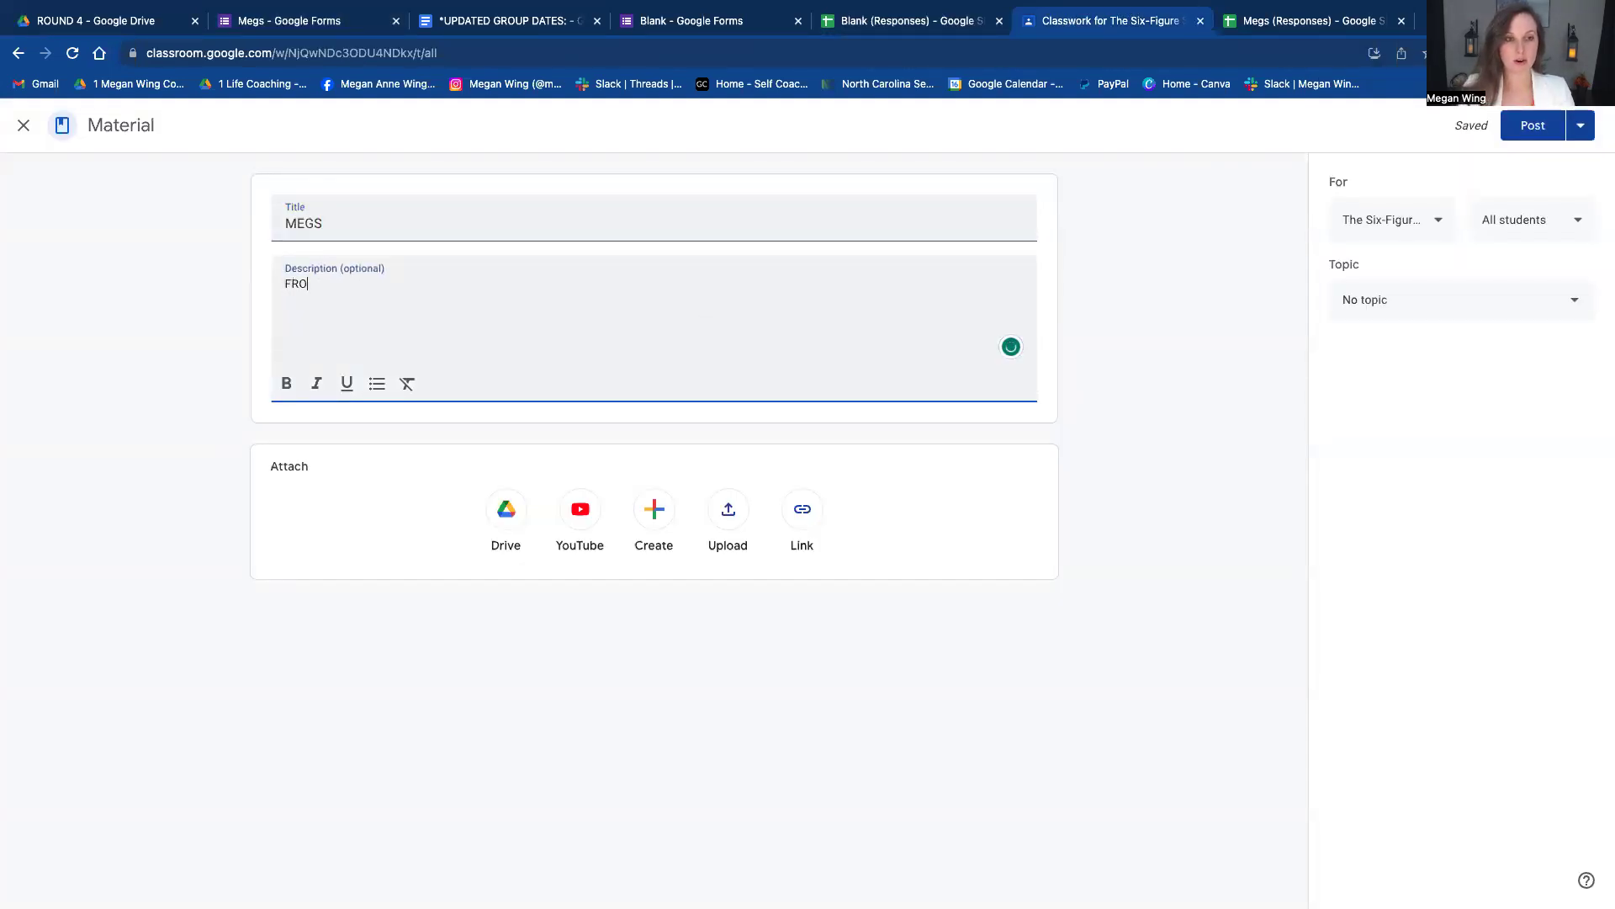
key(super+v)
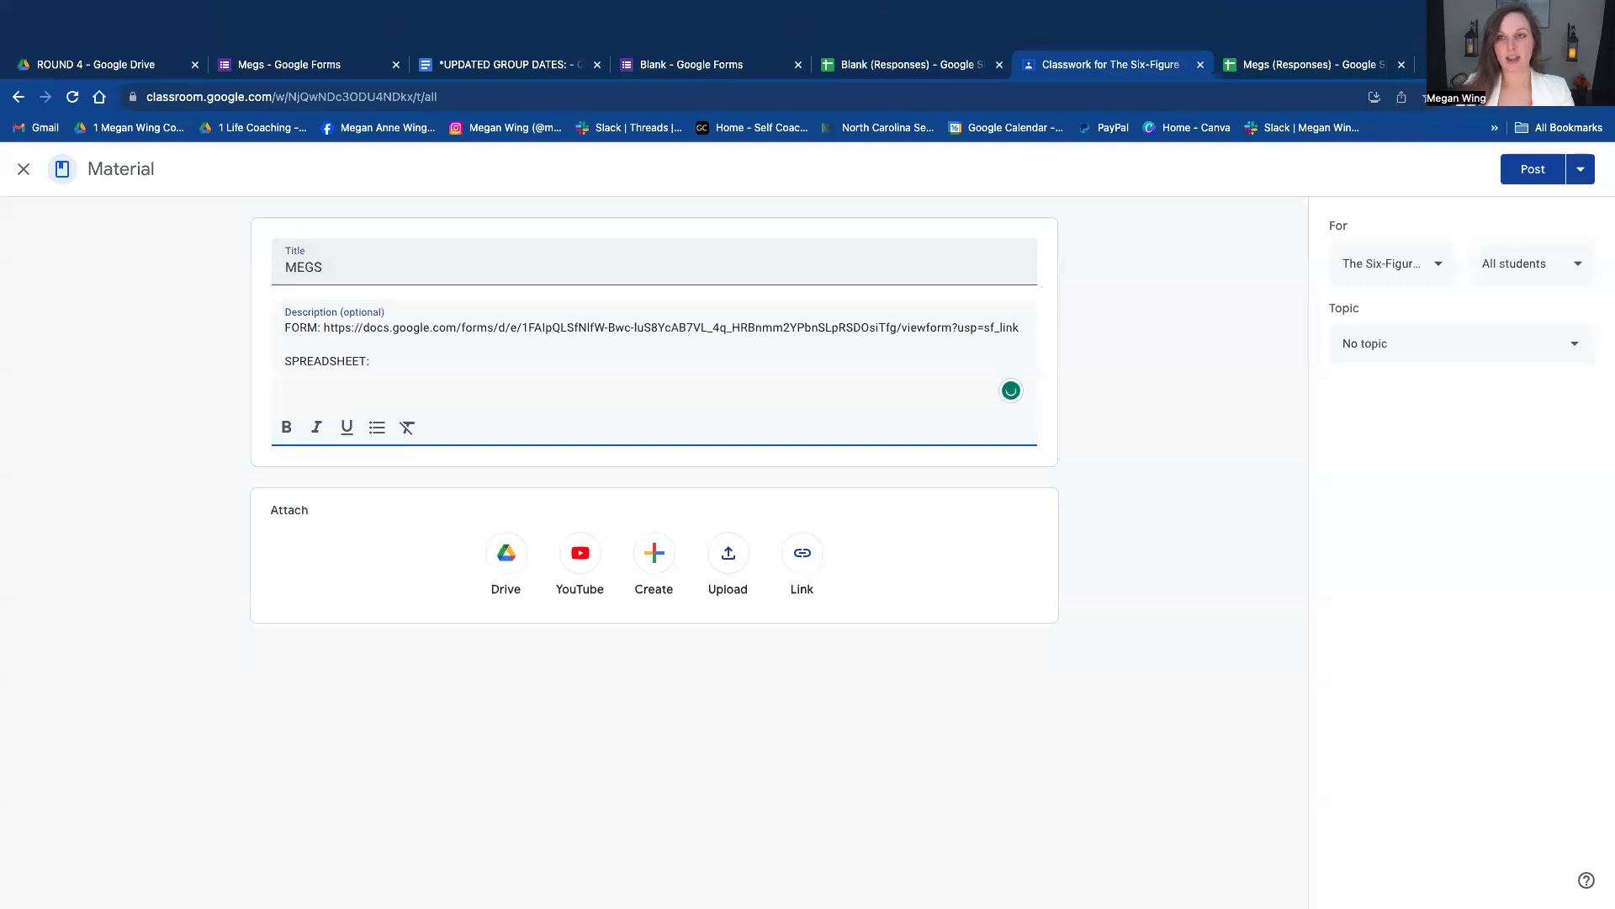
click(1304, 20)
- Make Megs (Responses) editable by anyone with the link and copy its share link
click(1479, 135)
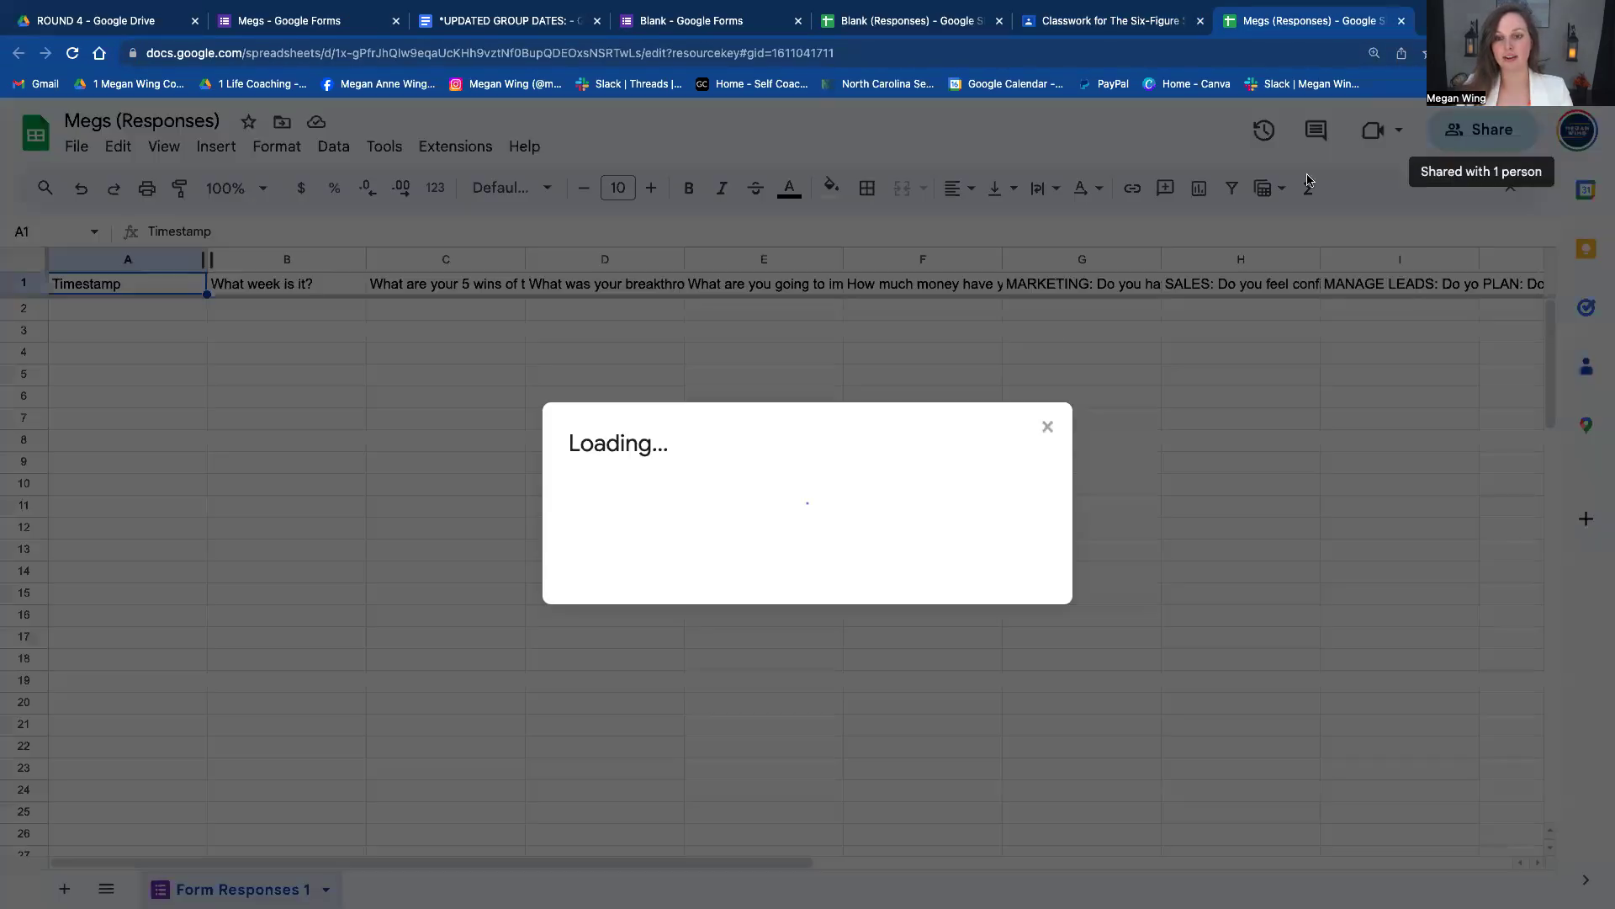
click(629, 622)
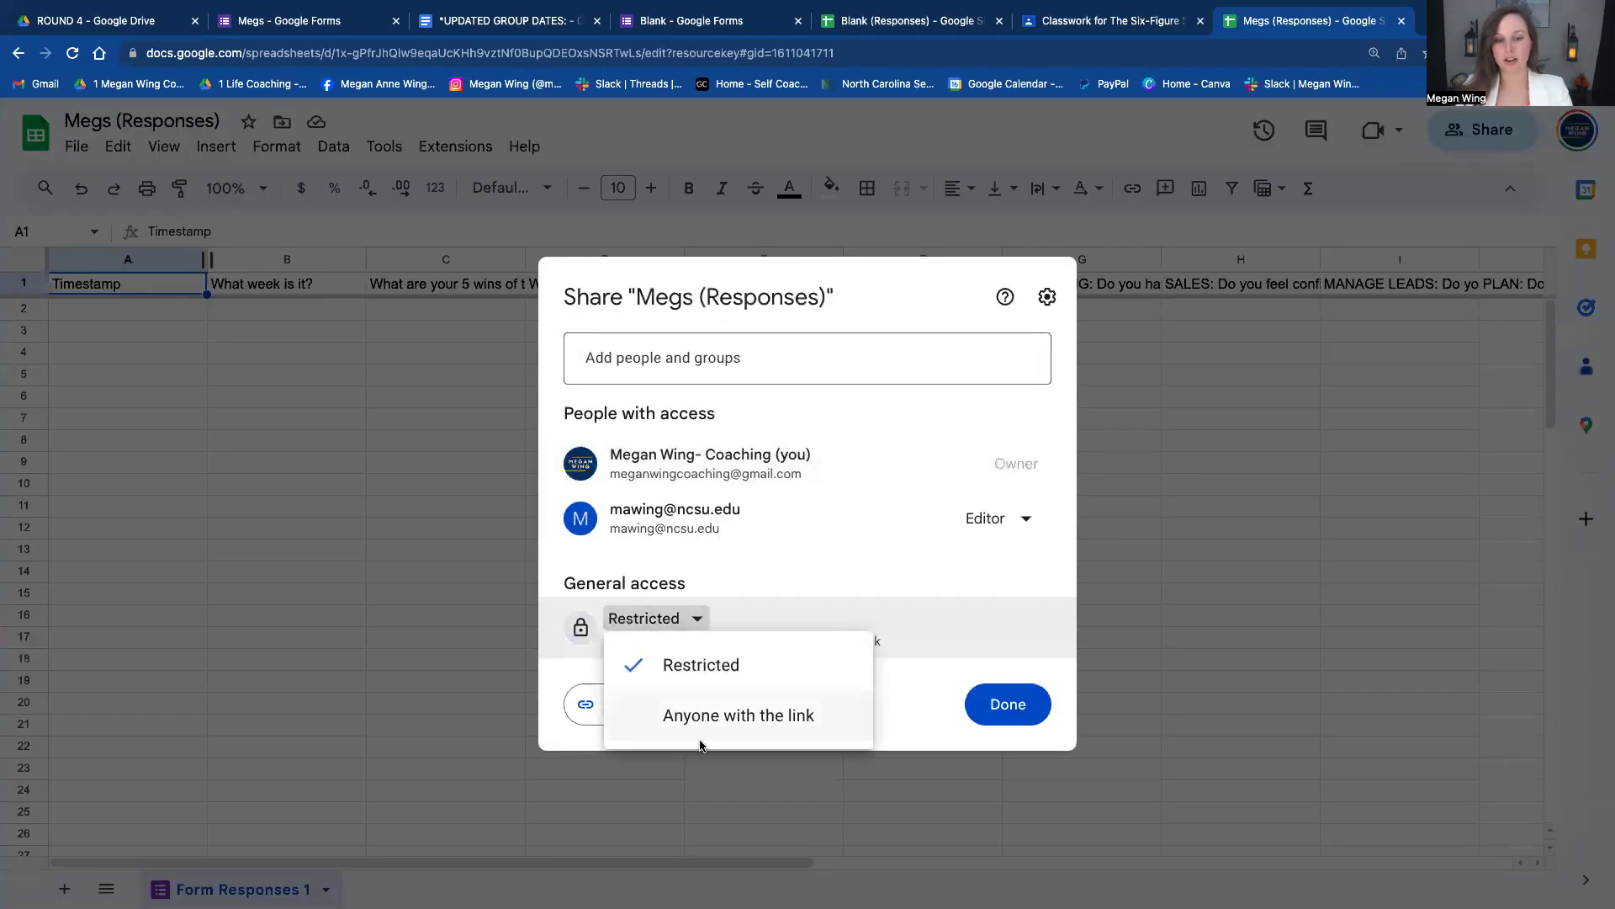
click(700, 820)
click(1009, 635)
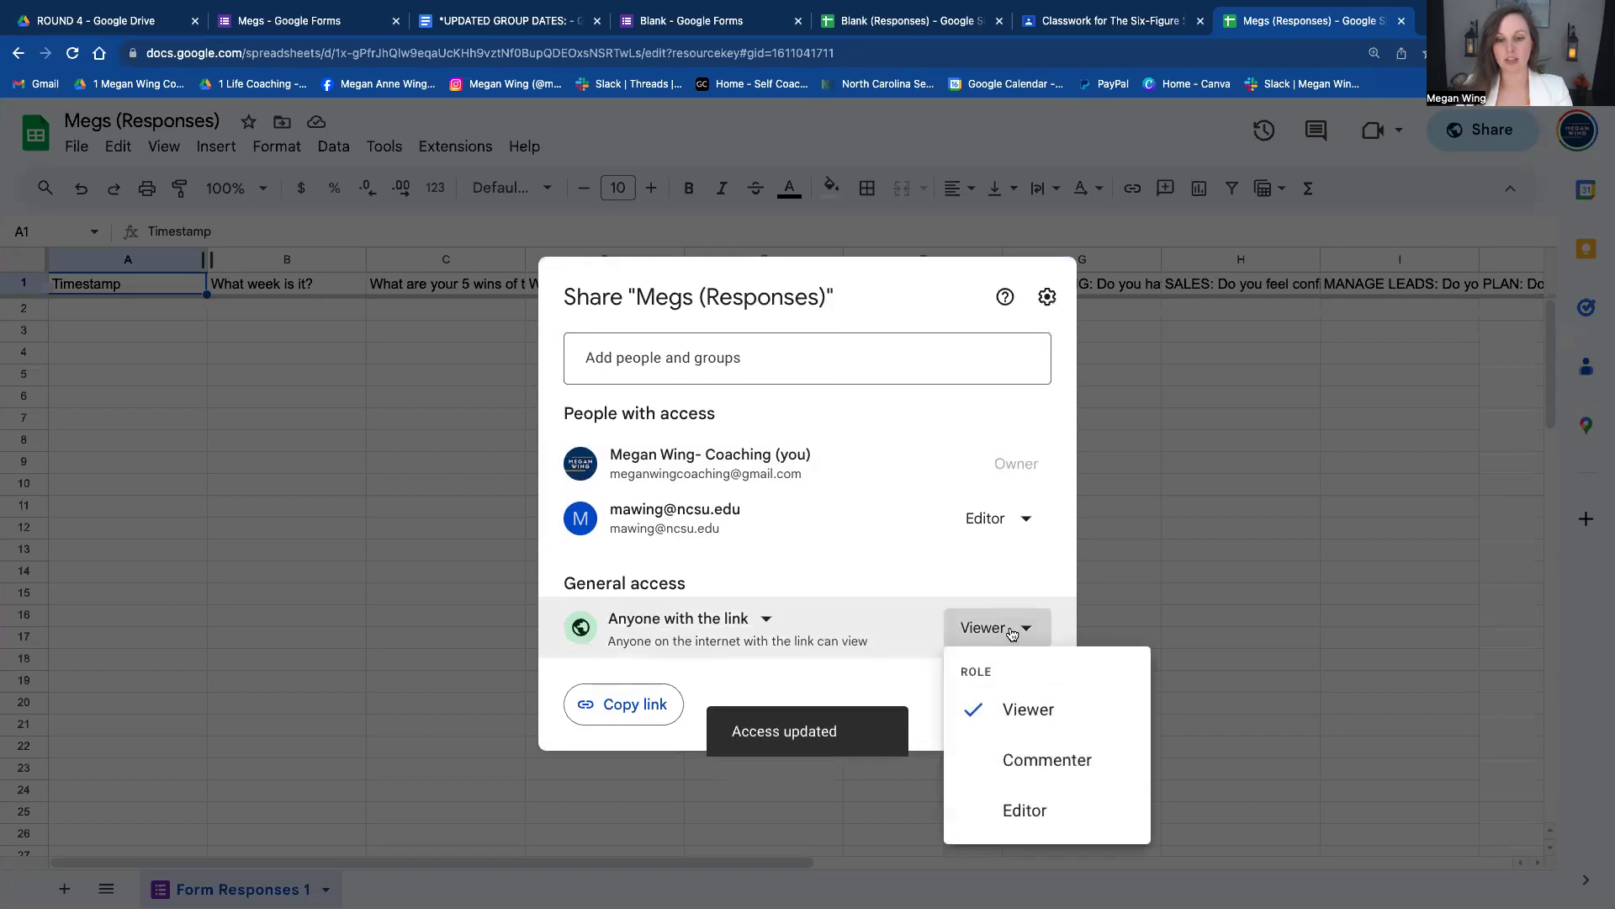
click(1024, 809)
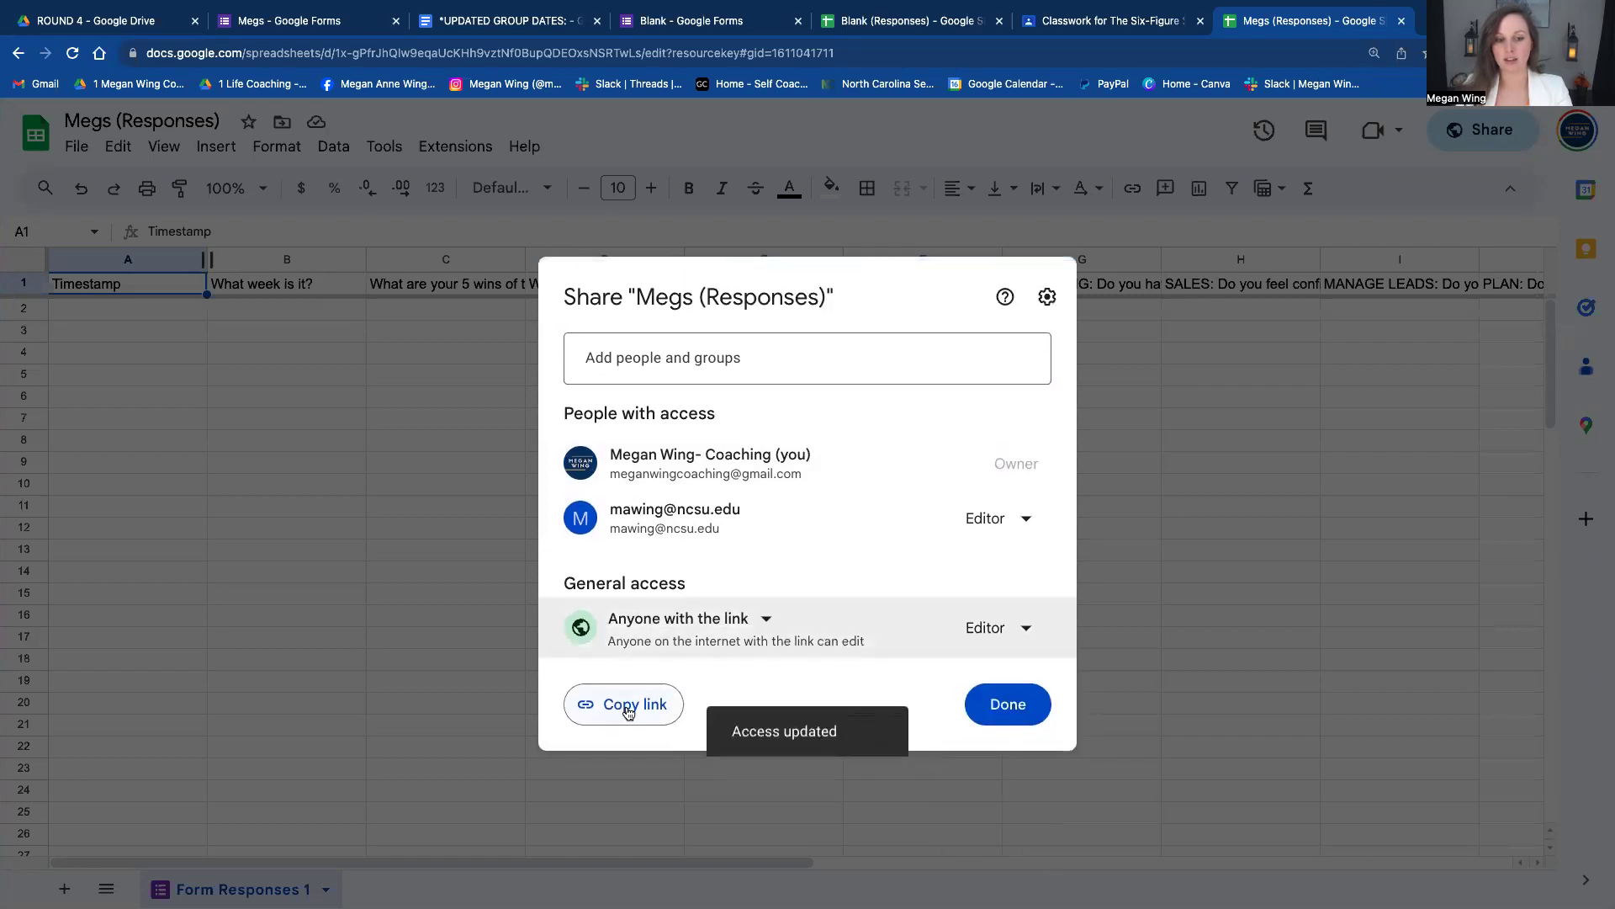
click(631, 710)
- Paste the Megs spreadsheet link after 'SPREADSHEET:' and post the MEGS material
click(482, 25)
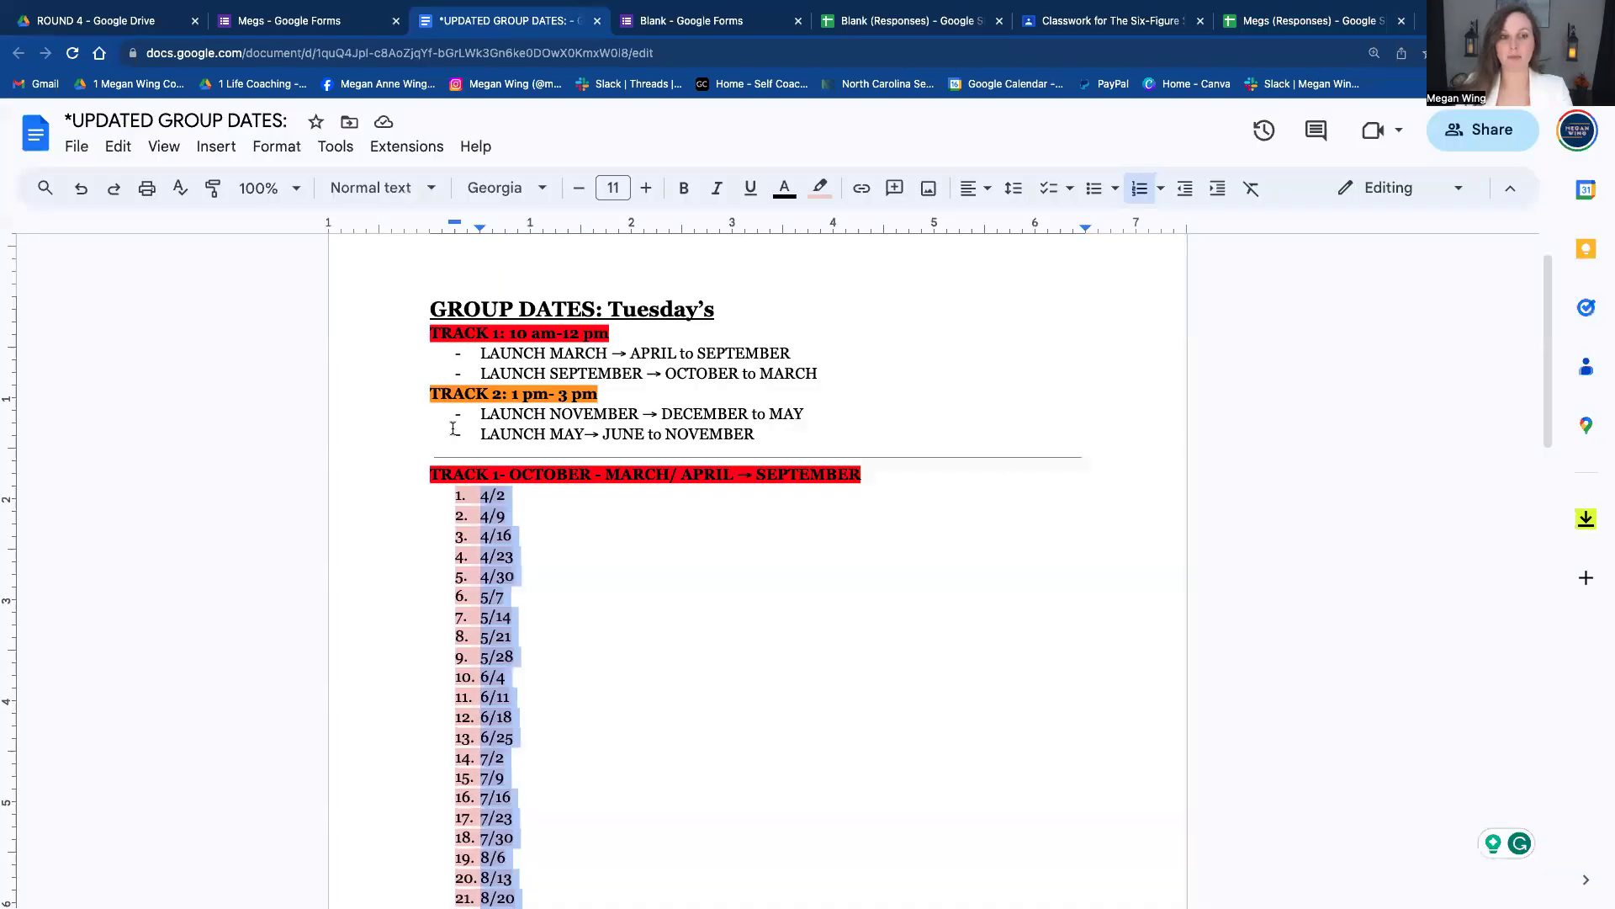
click(955, 25)
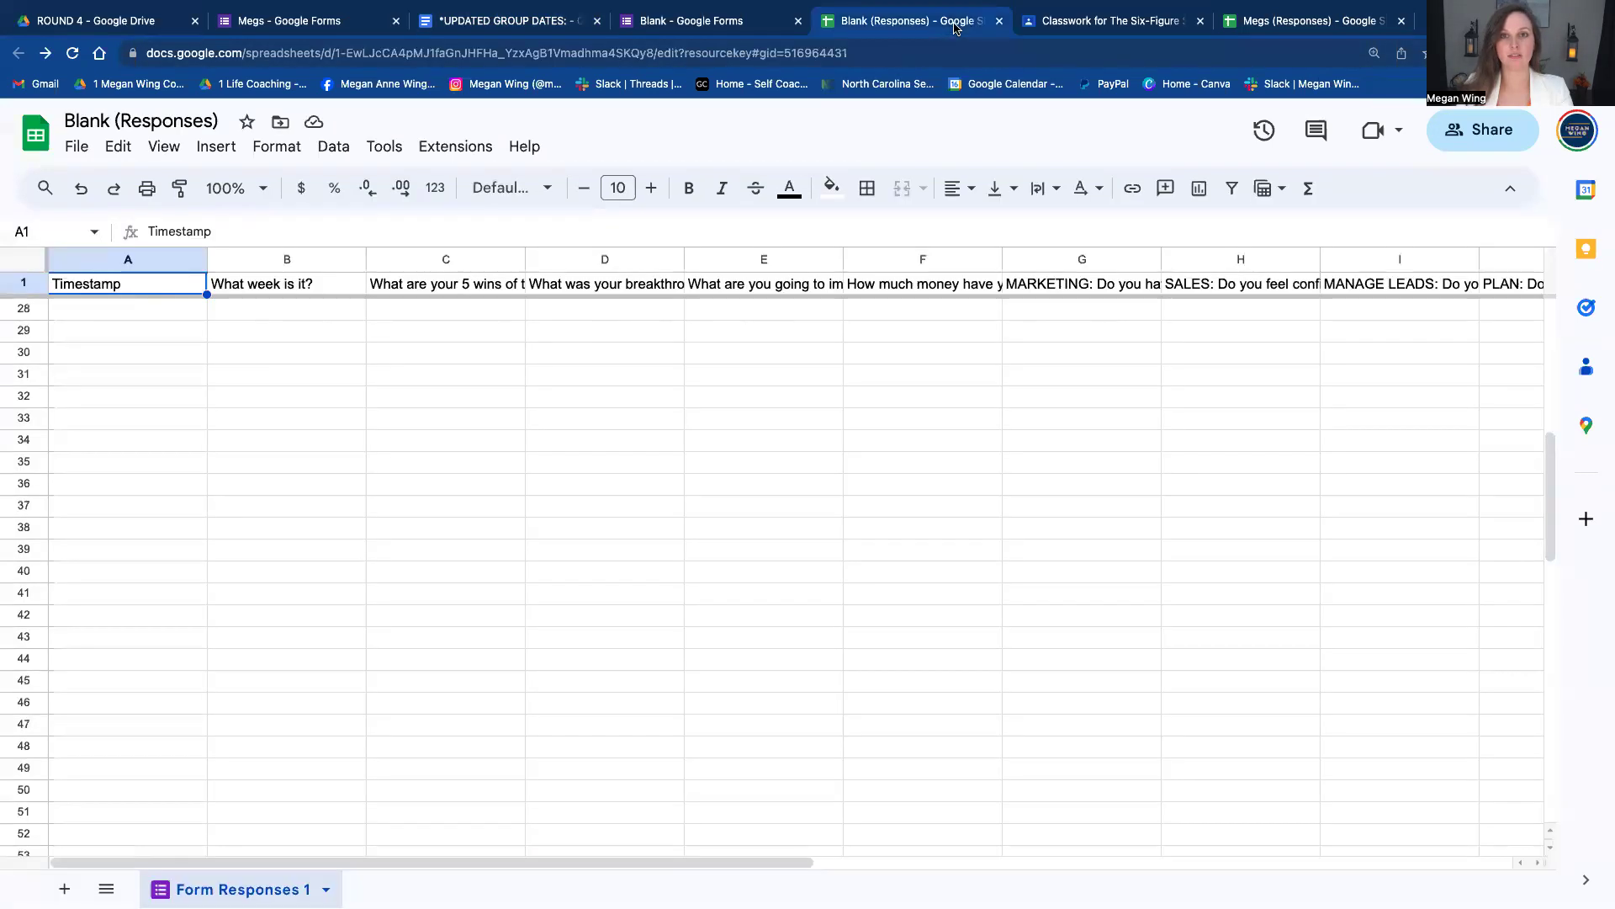
click(1062, 19)
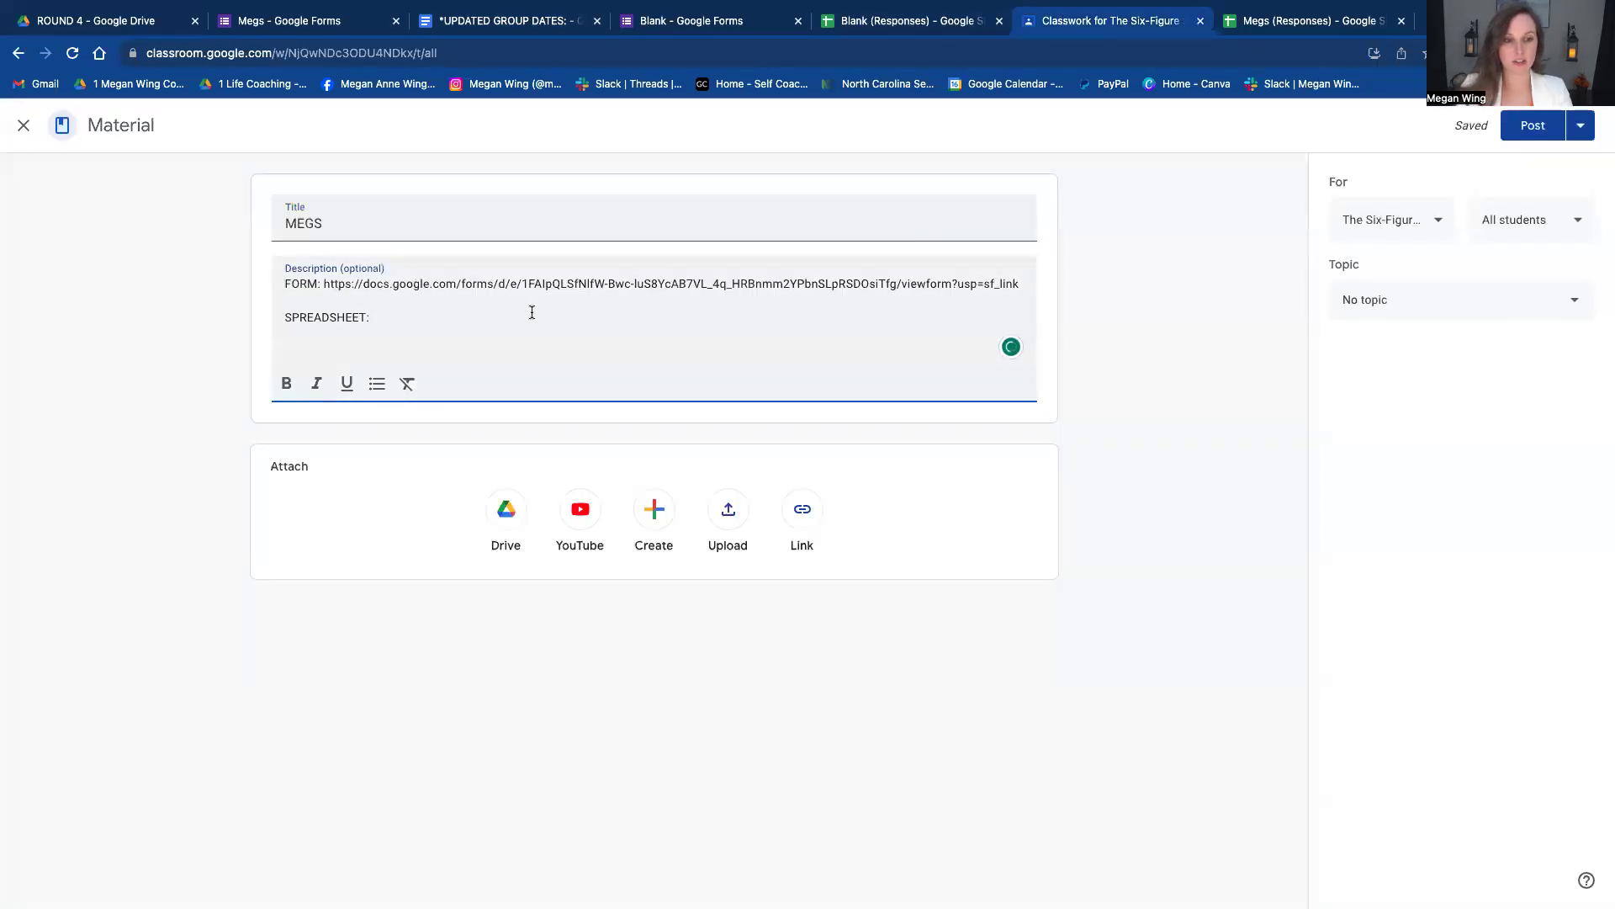
key(super+v)
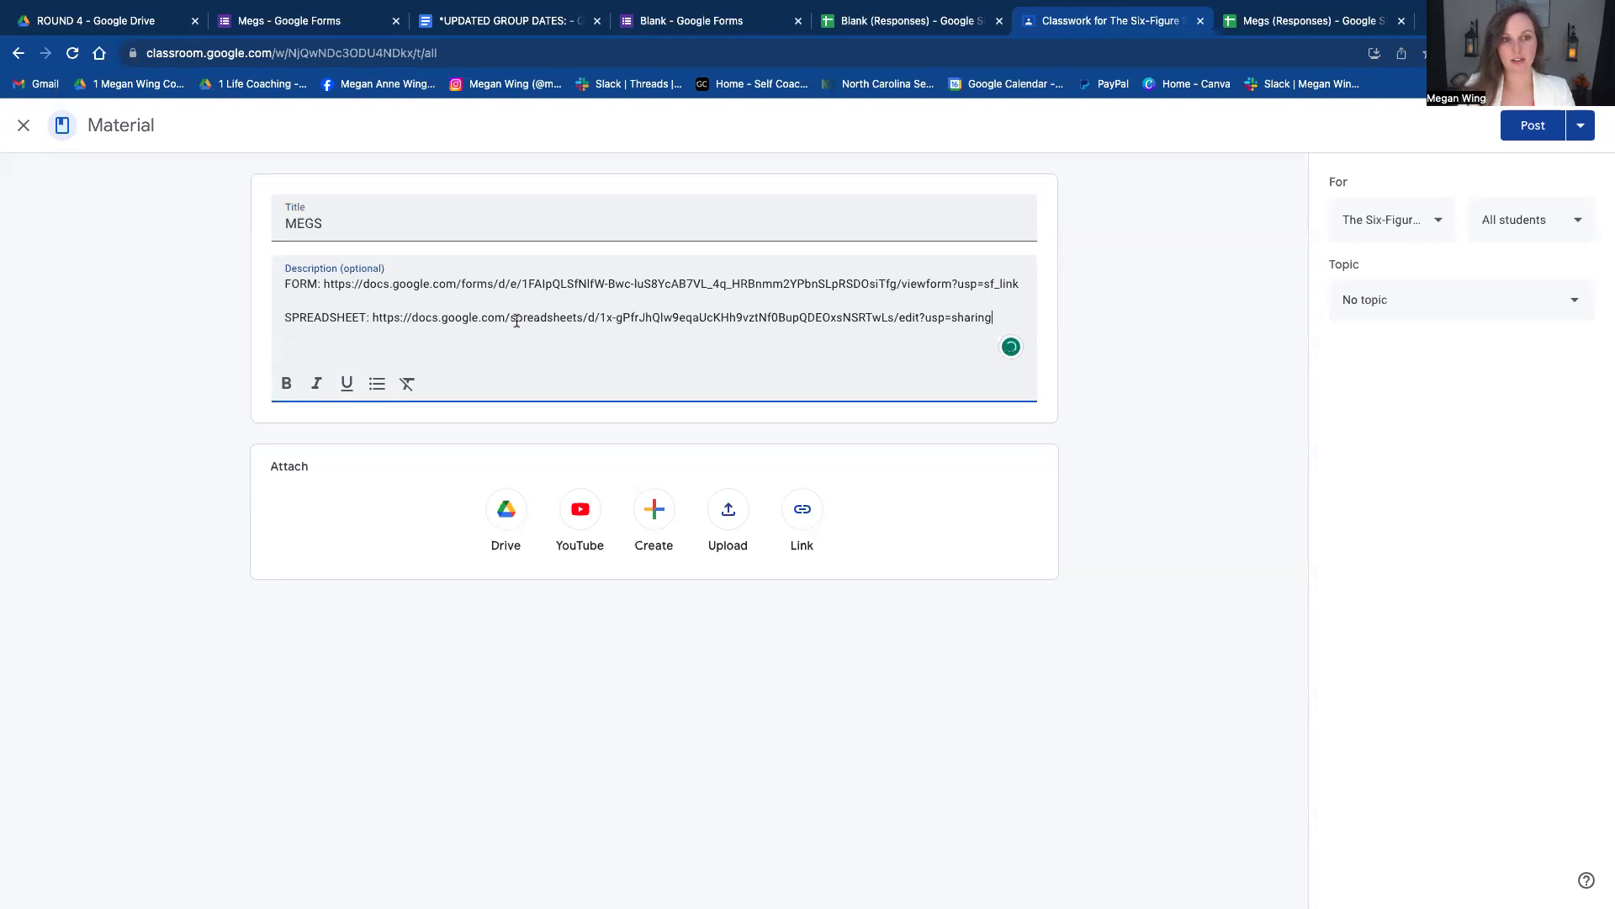
click(1528, 139)
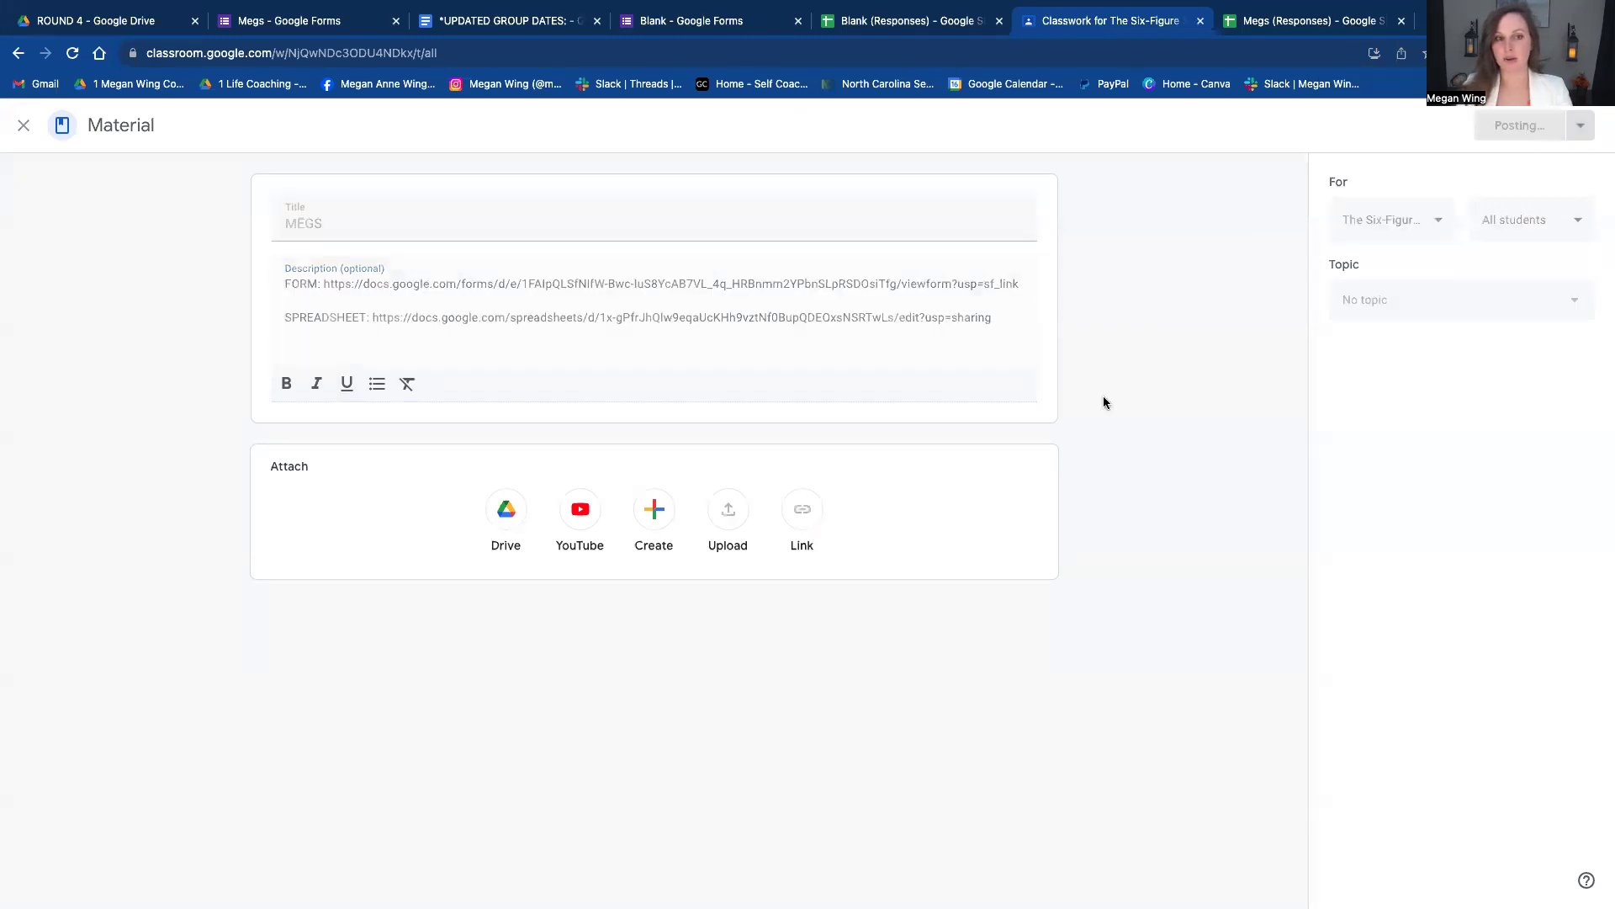
- Drag MEGS under PROGRESS TRACKING and confirm it stays assigned to all students
drag(880, 342, 902, 491)
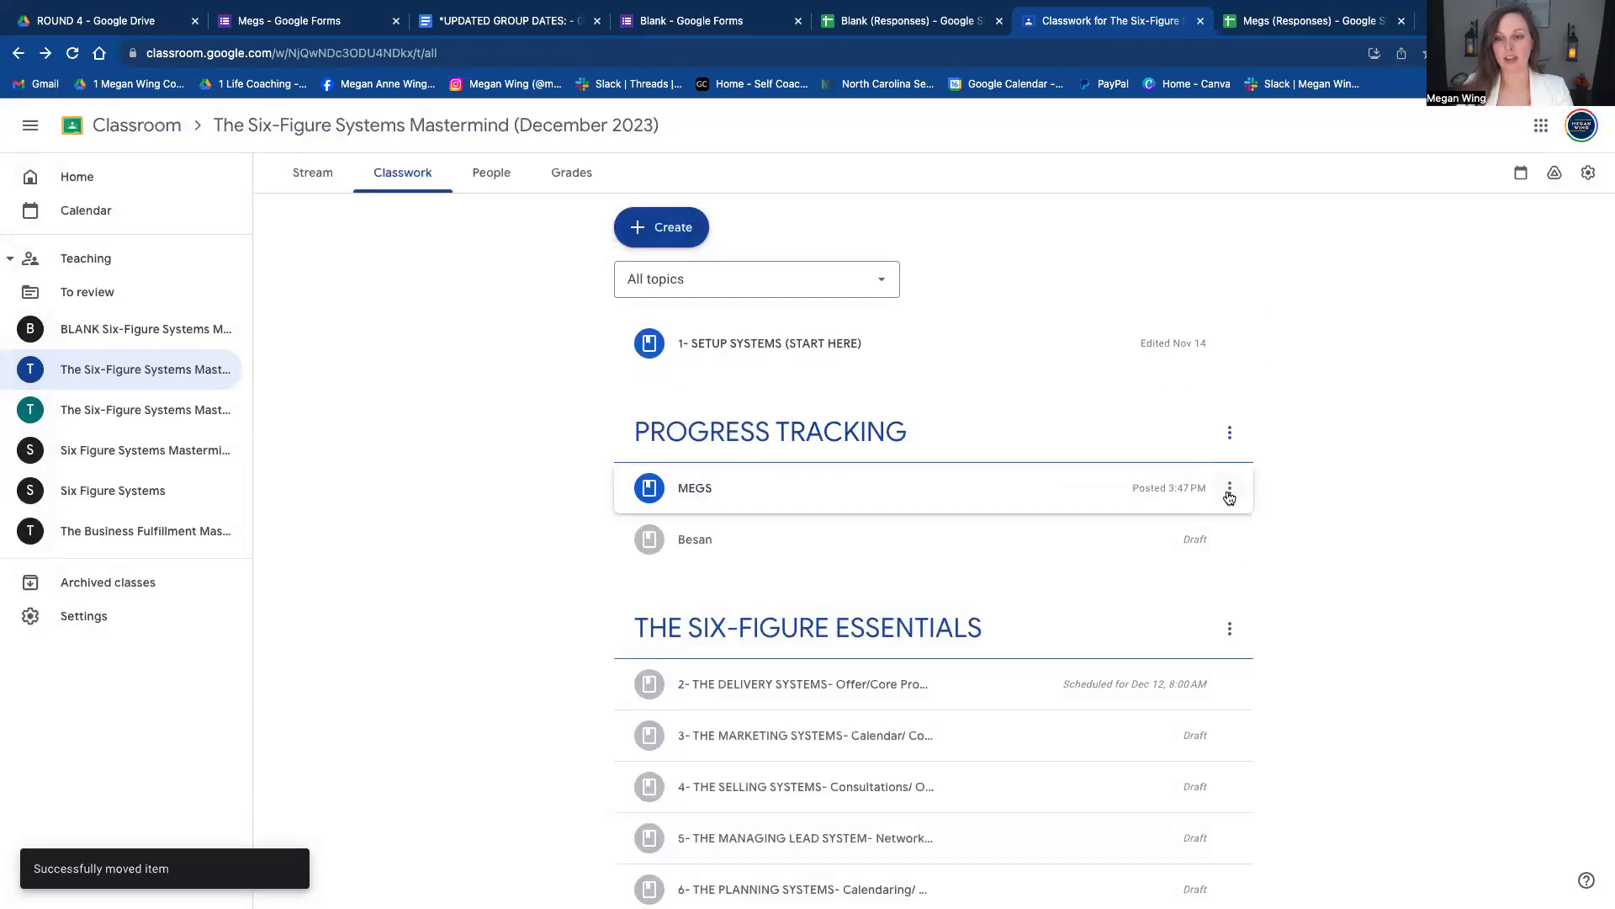
click(1229, 492)
click(1165, 522)
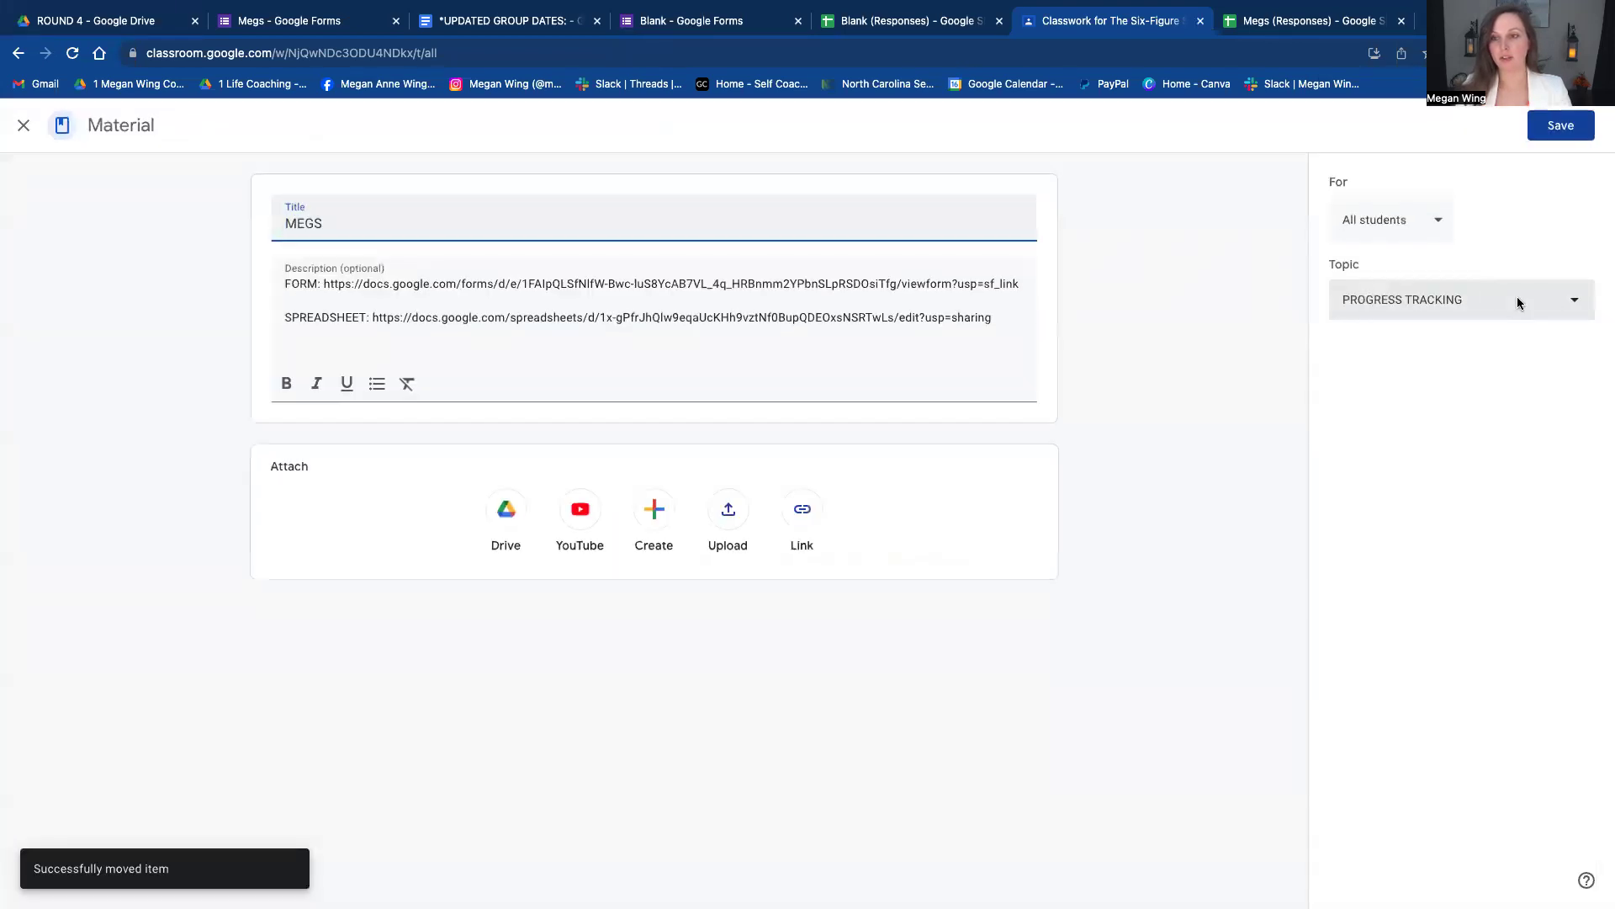
click(1392, 220)
click(1153, 168)
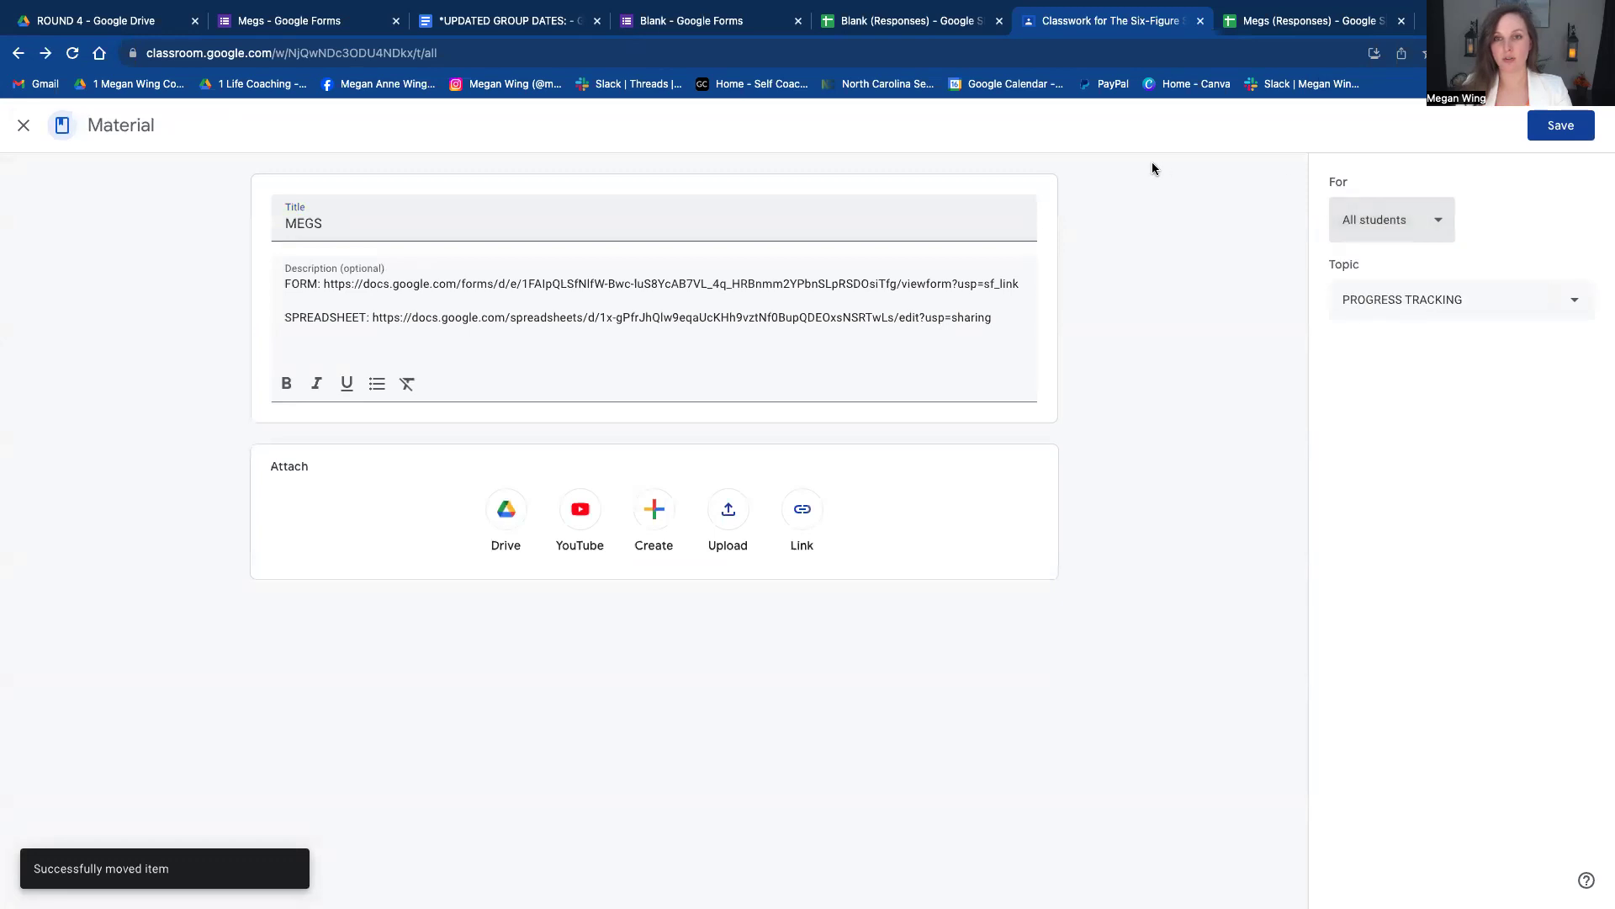
click(23, 126)
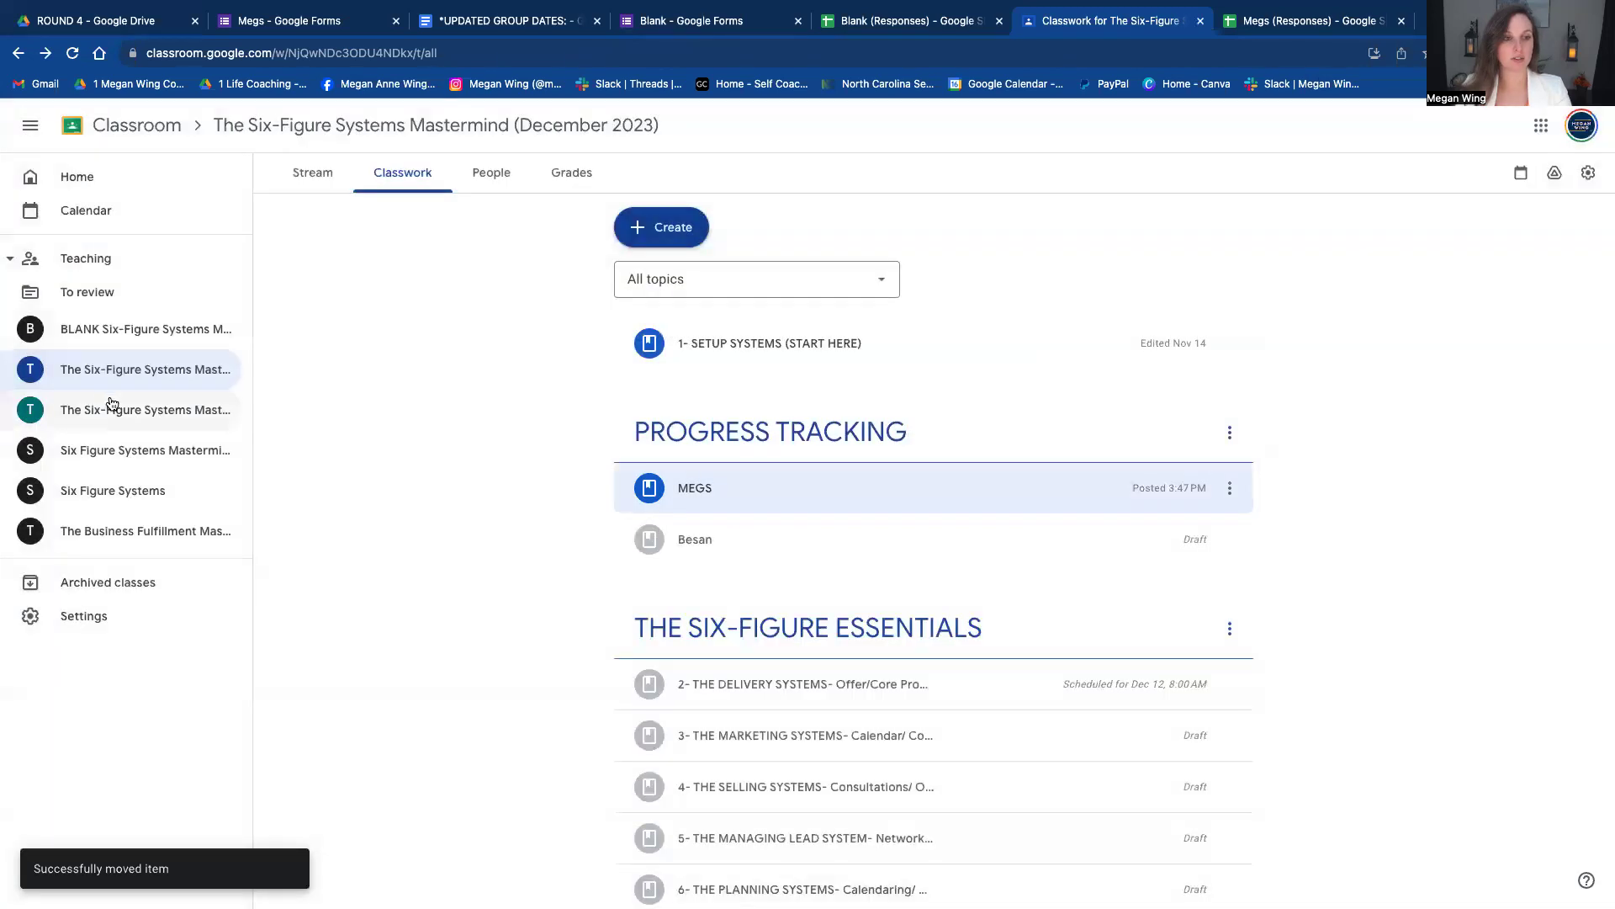
- In the October 2023 class, open a member's earlier progress material and view its 1-student audience
click(112, 409)
click(423, 174)
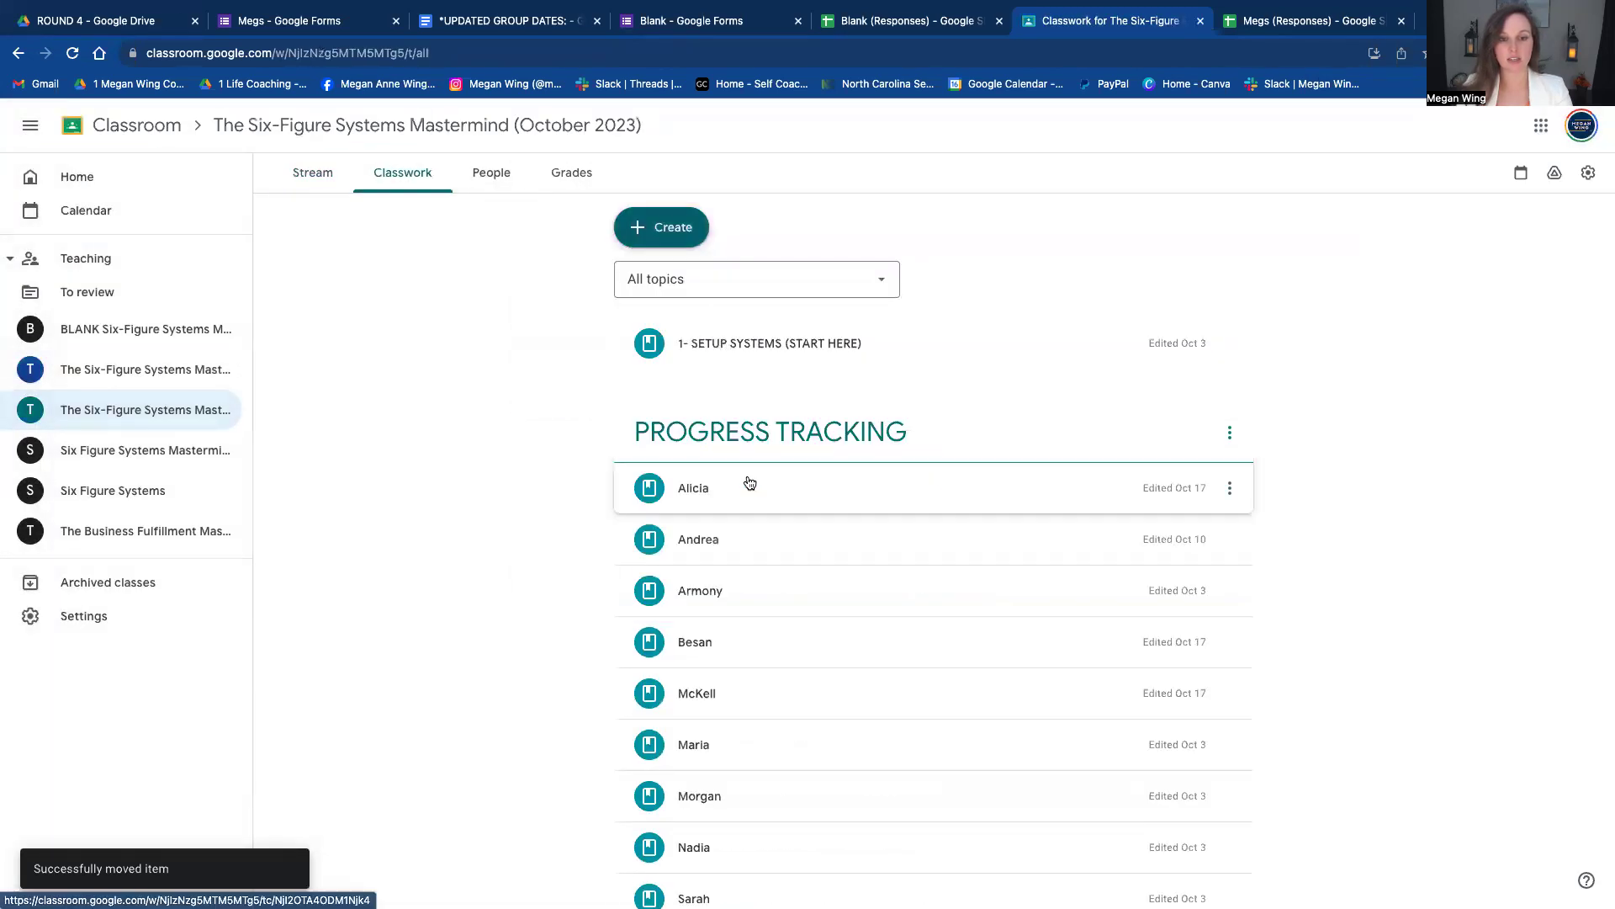
scroll(747, 480, down, 3)
click(801, 533)
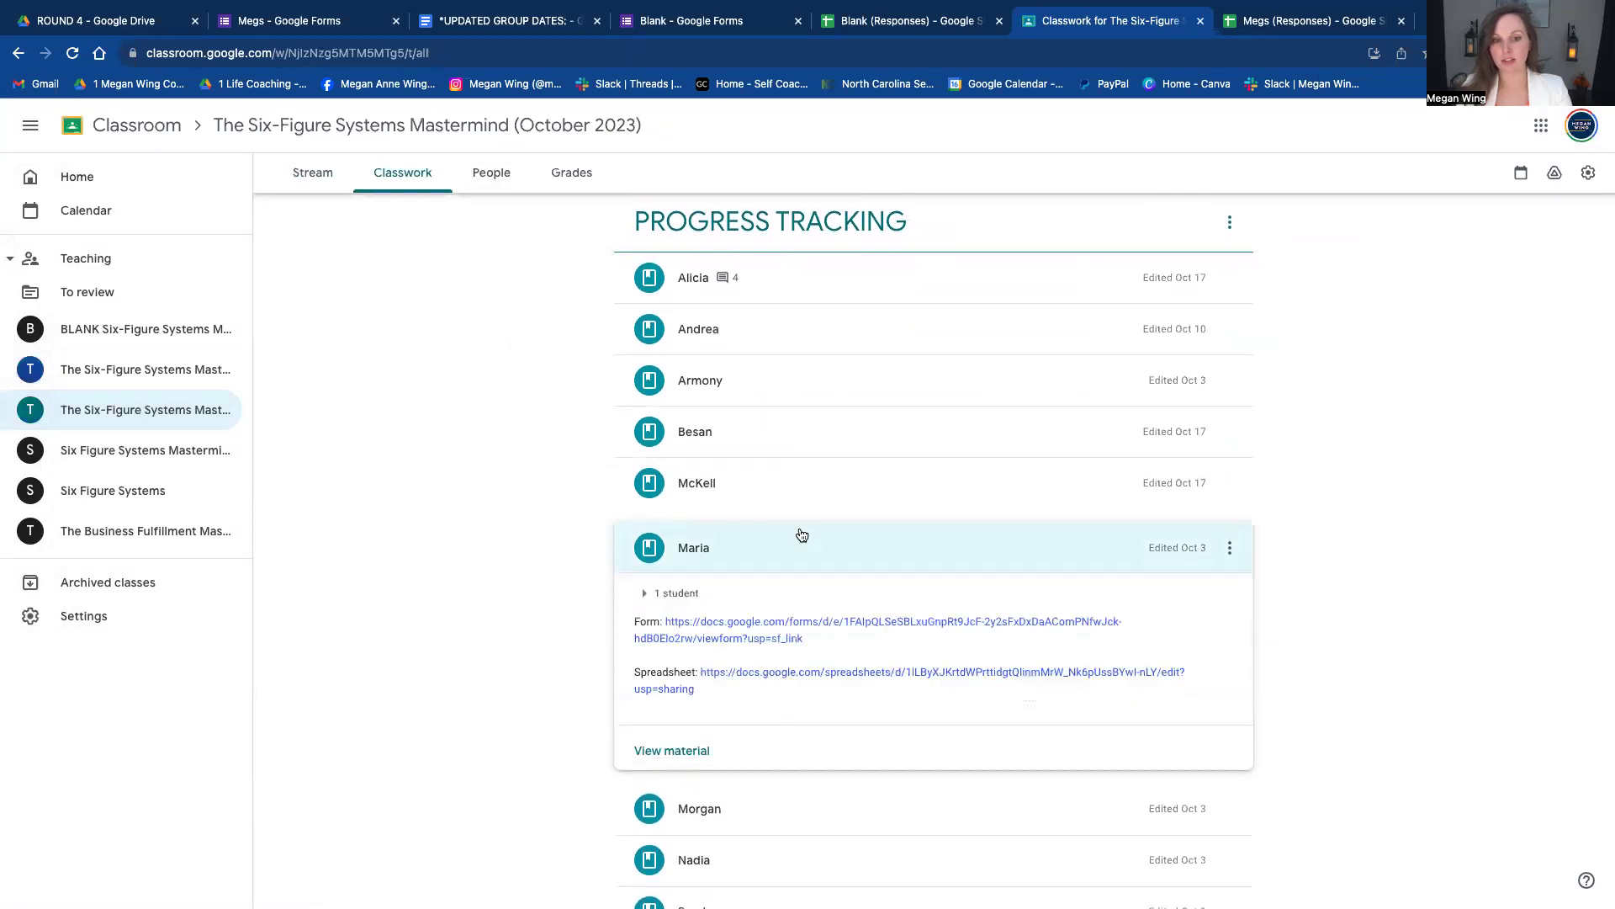
click(1228, 551)
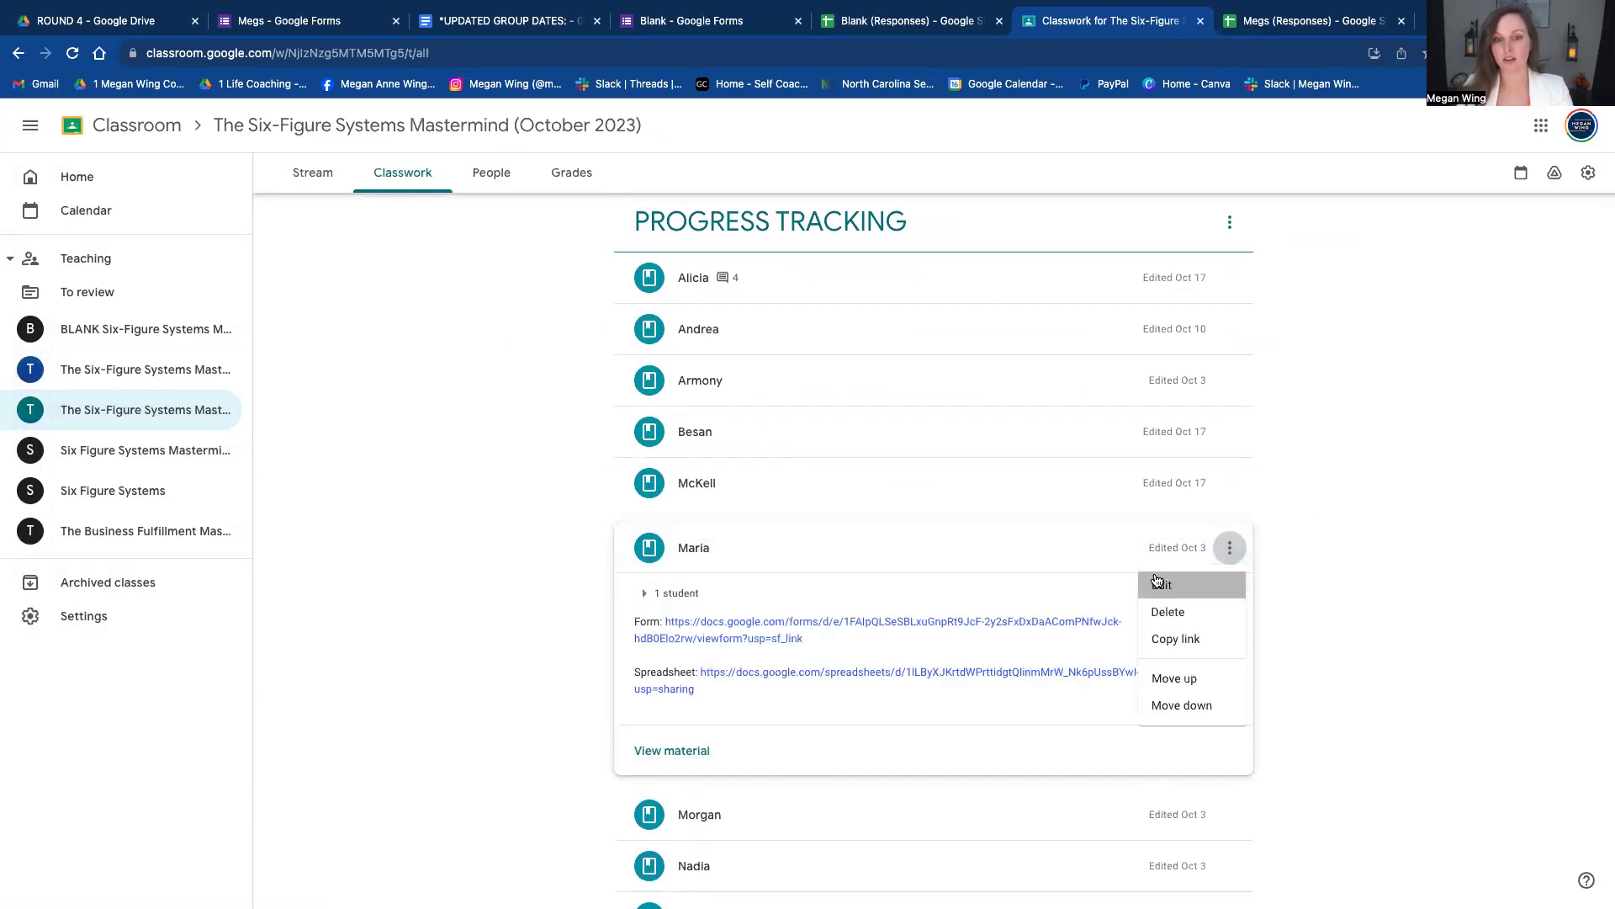
click(1157, 581)
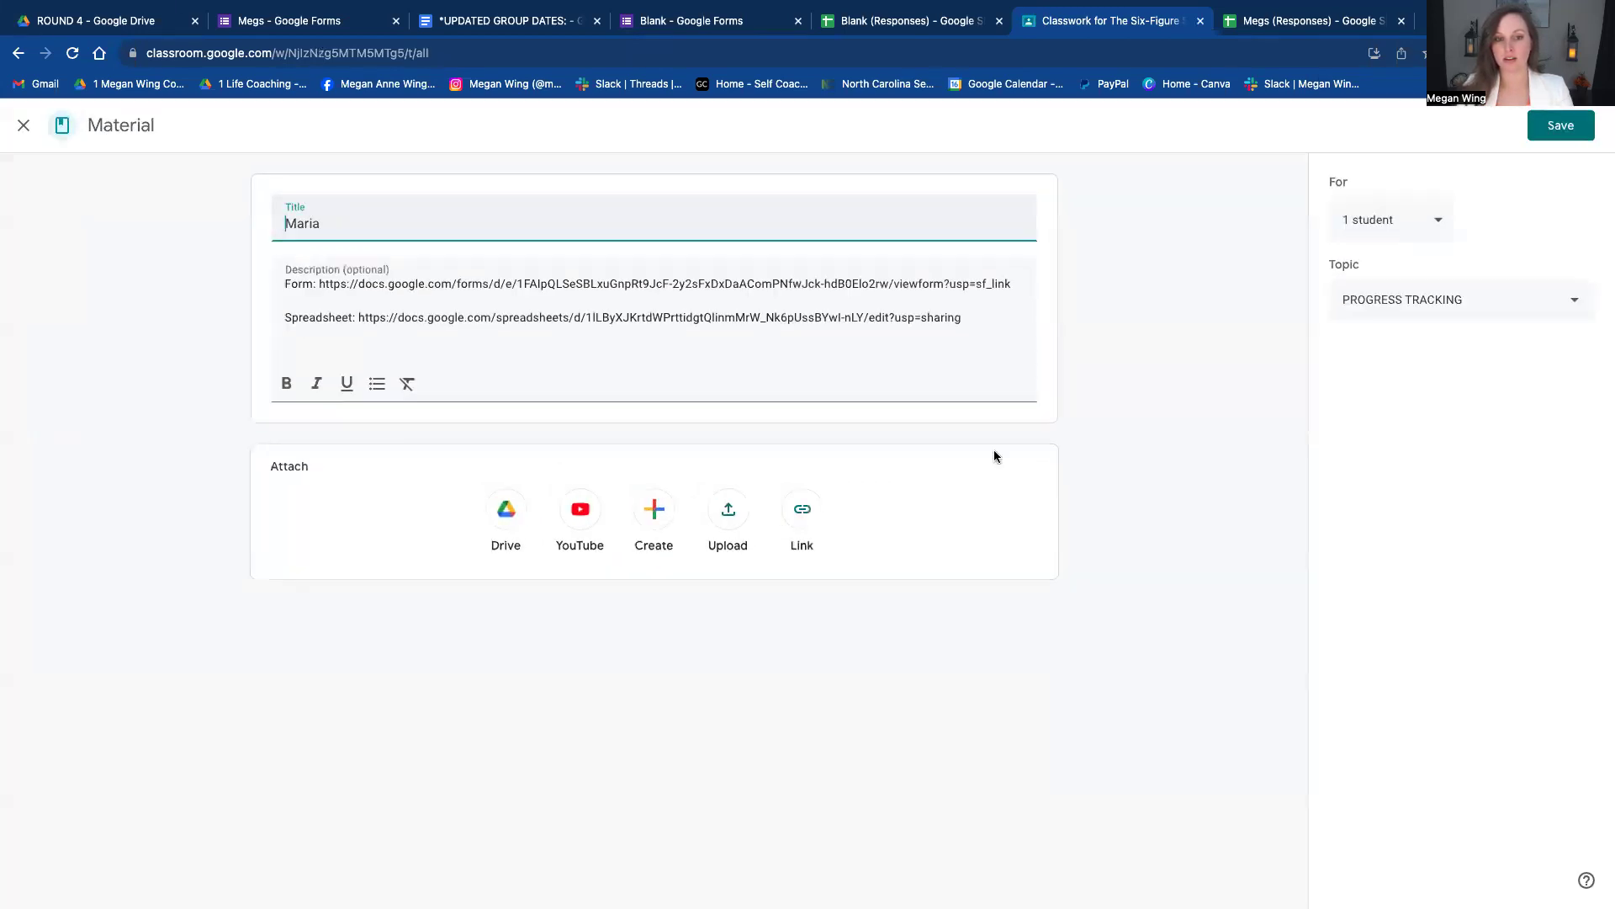
click(1401, 219)
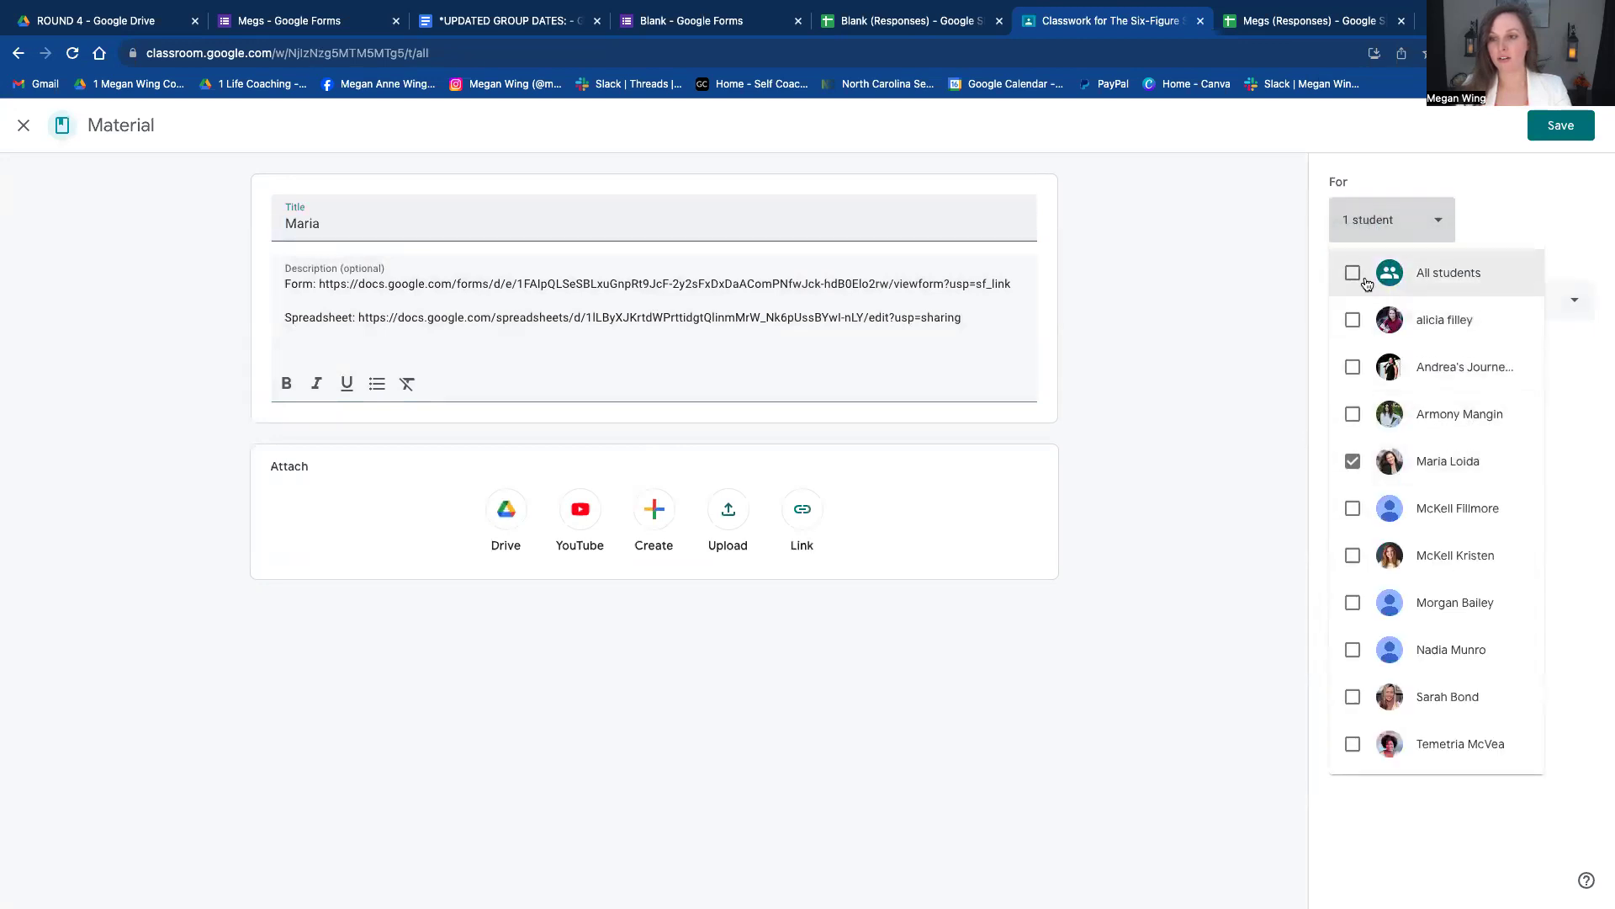